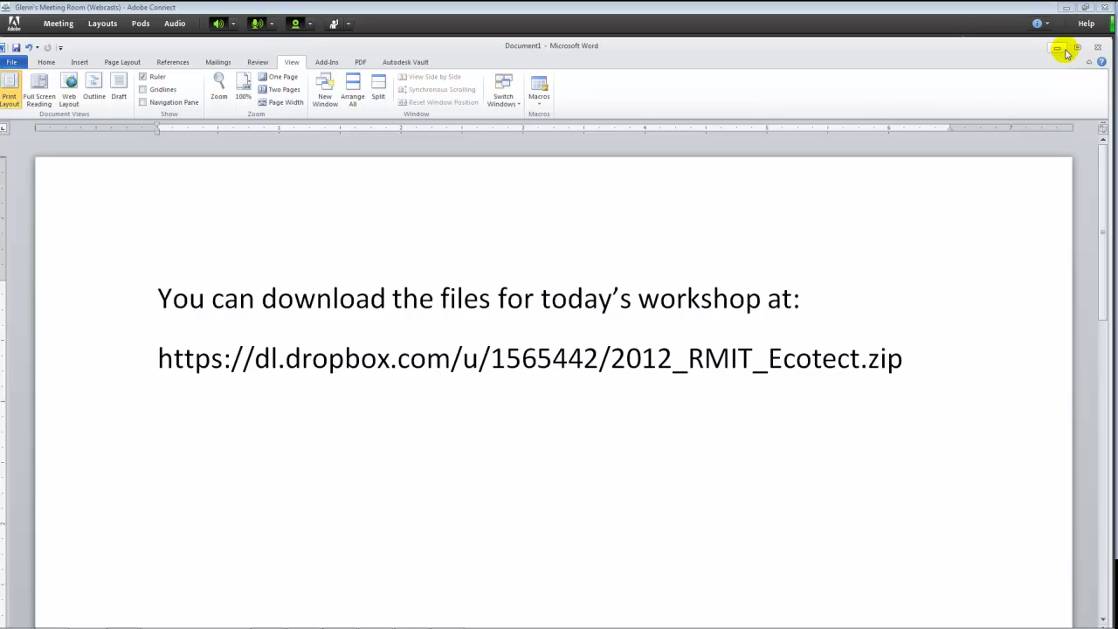
Minimize the Word document, then dock the meeting's chat pod over the attendee list and narrow it to the webcam column's width
{"action": "left_click", "coordinate": [1058, 49]}
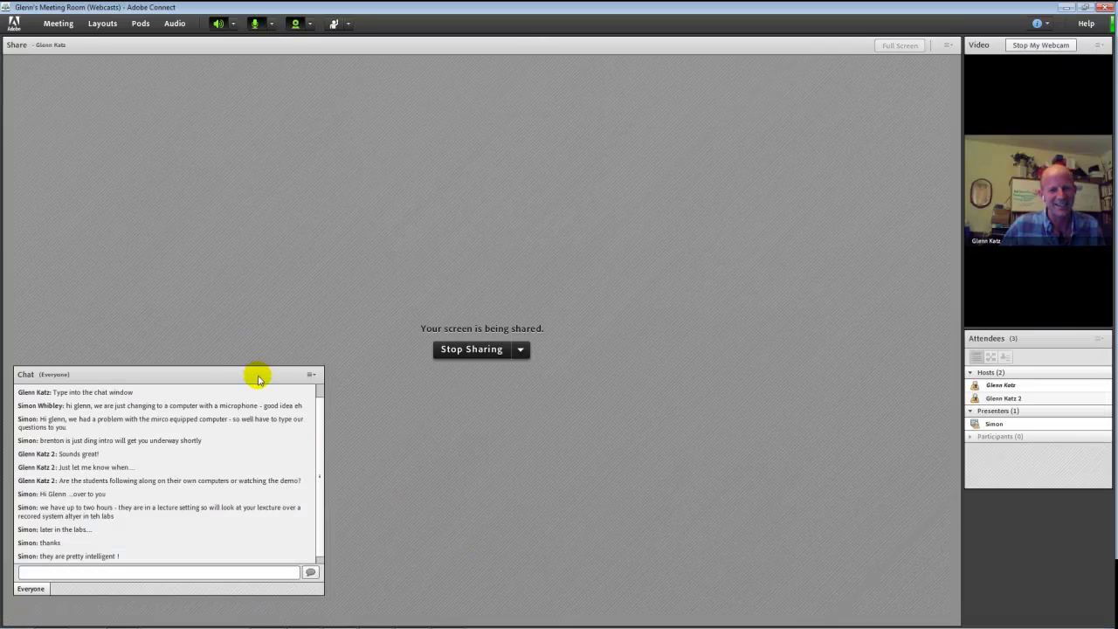
{"action": "left_click_drag", "start_coordinate": [259, 378], "coordinate": [1023, 409]}
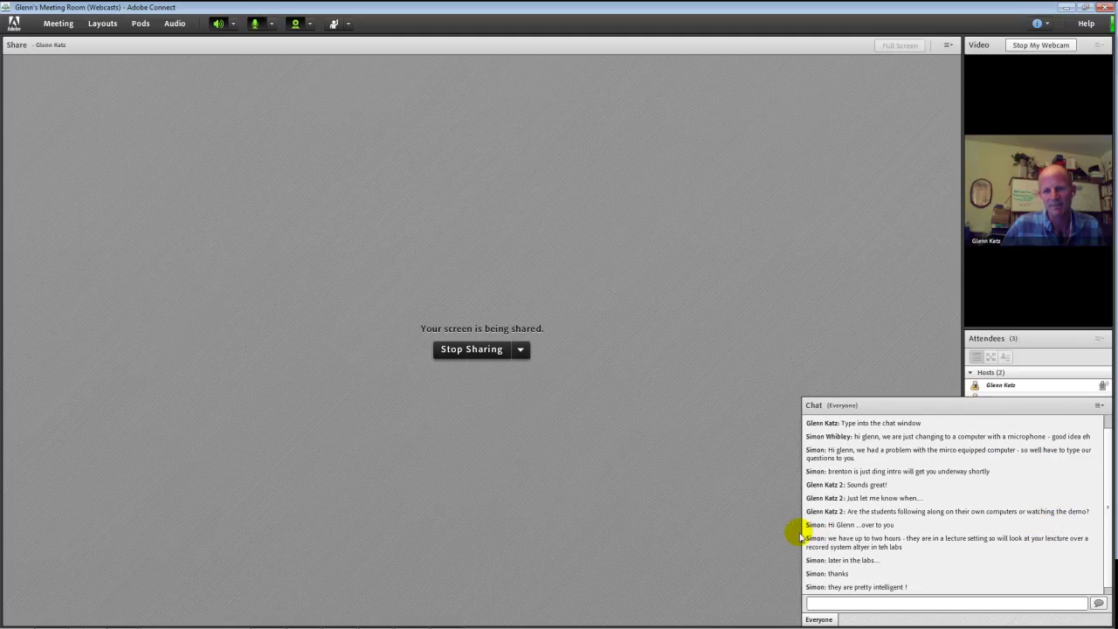
{"action": "left_click_drag", "start_coordinate": [802, 532], "coordinate": [957, 511]}
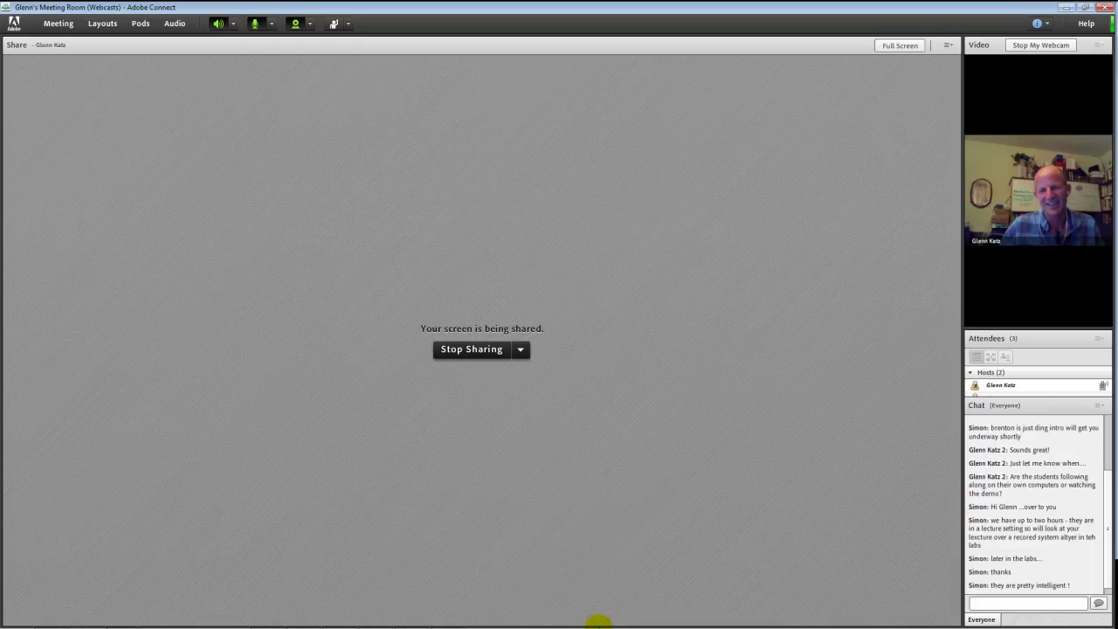
Switch to the RMIT Ecotect Analysis Workshop map in Mindjet MindManager and clear the topic selection
{"action": "mouse_move", "coordinate": [397, 620]}
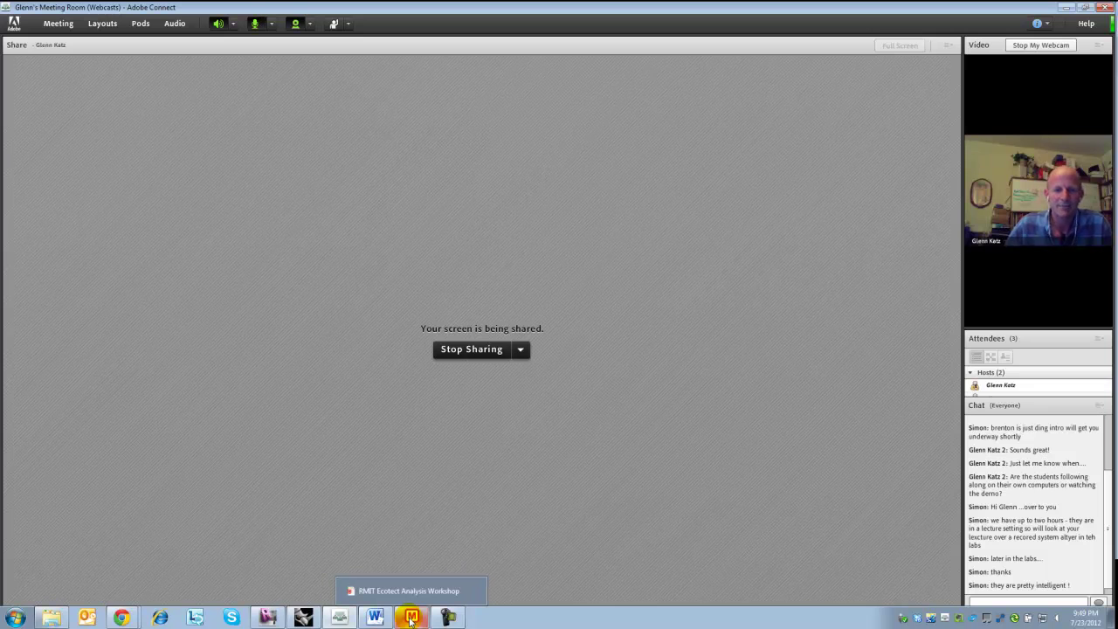
{"action": "left_click", "coordinate": [410, 617]}
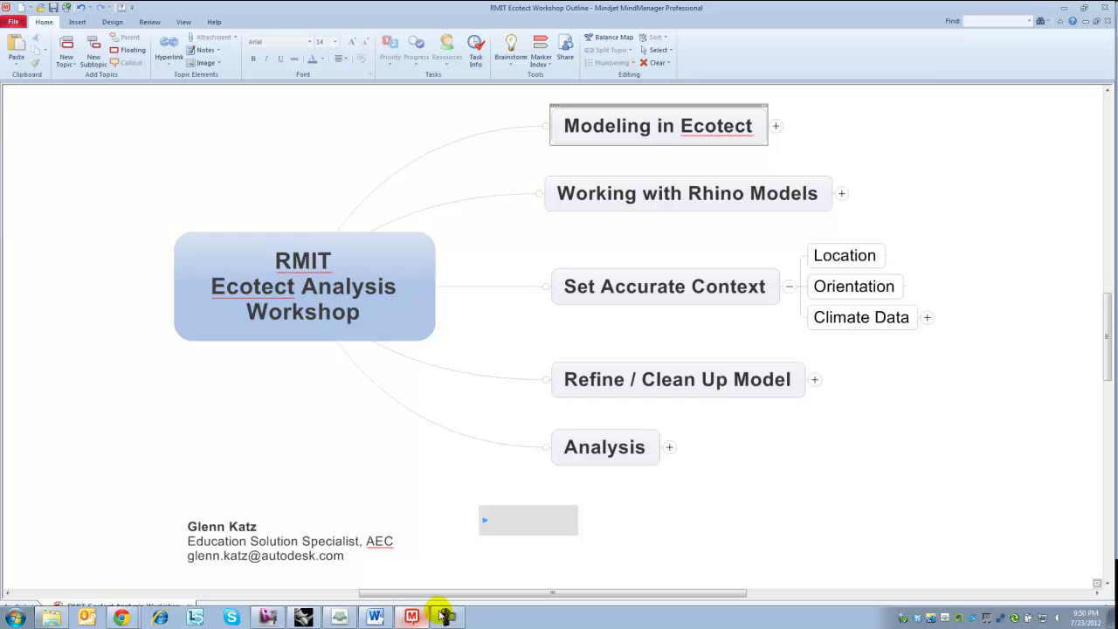
{"action": "left_click", "coordinate": [47, 411]}
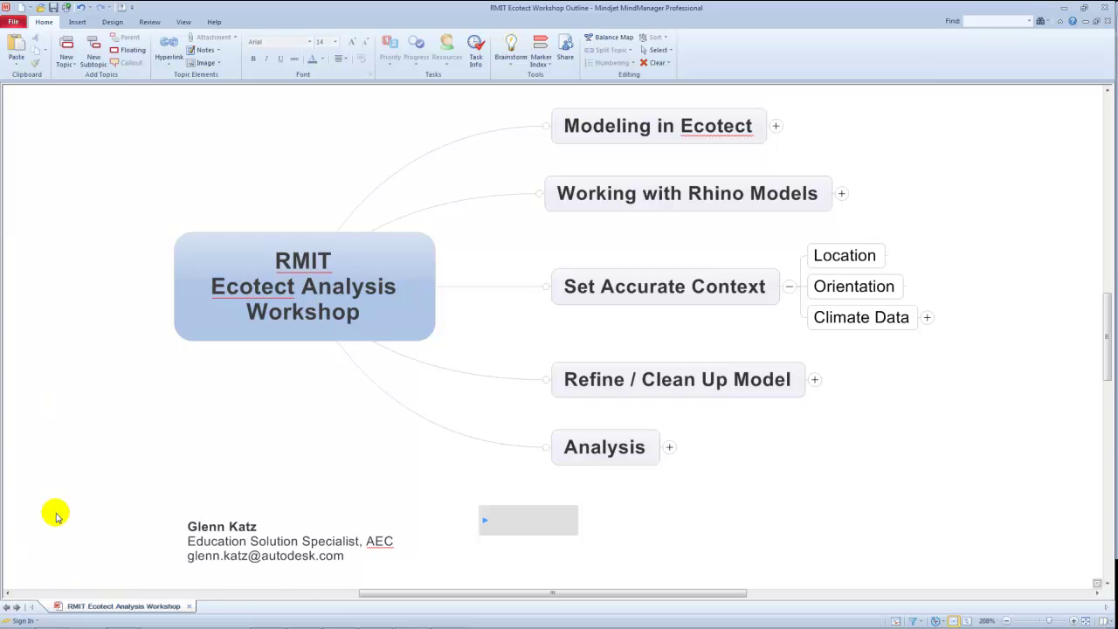
Expand the Analysis topic and collapse its Shading and Shadow, Solar Radiation and Thermal Analysis subtopics
{"action": "left_click", "coordinate": [669, 448]}
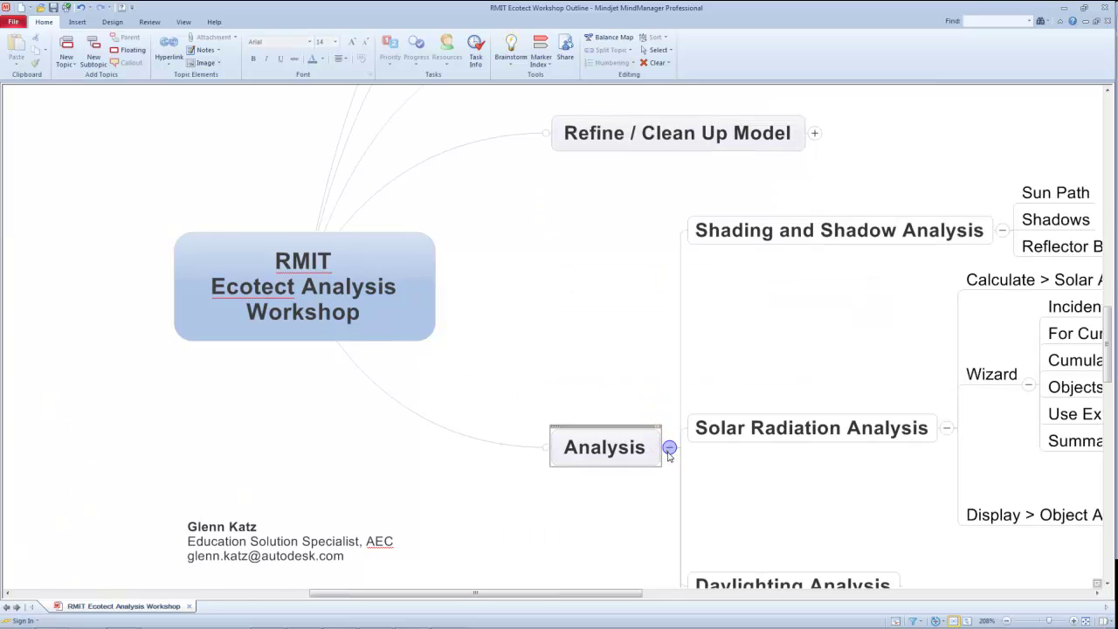
{"action": "left_click", "coordinate": [1002, 230]}
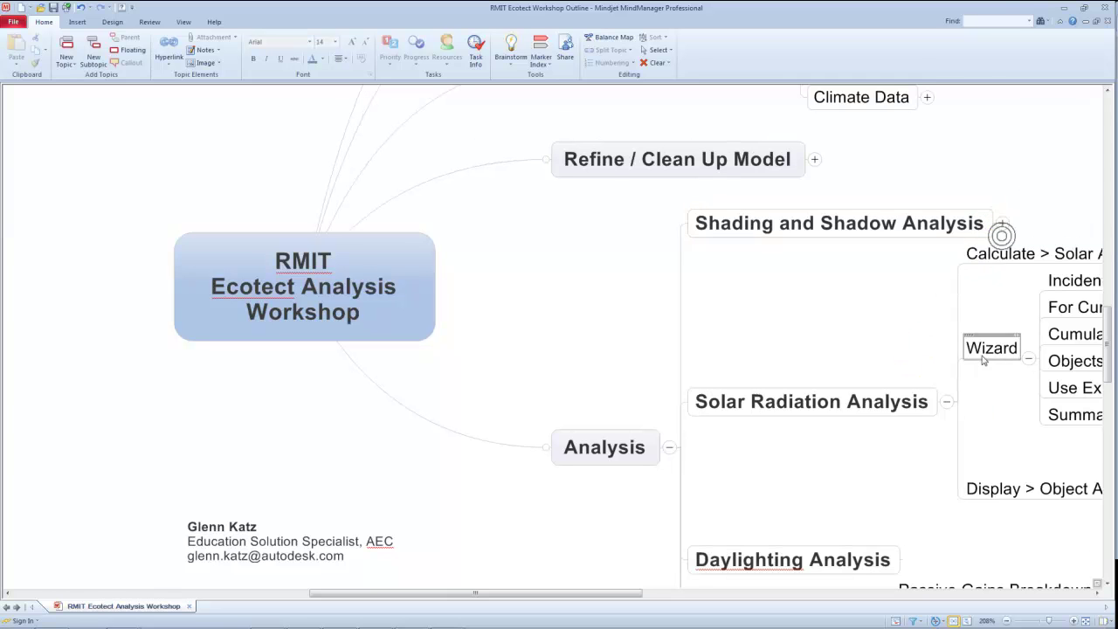
{"action": "left_click", "coordinate": [952, 402]}
{"action": "left_click", "coordinate": [880, 486]}
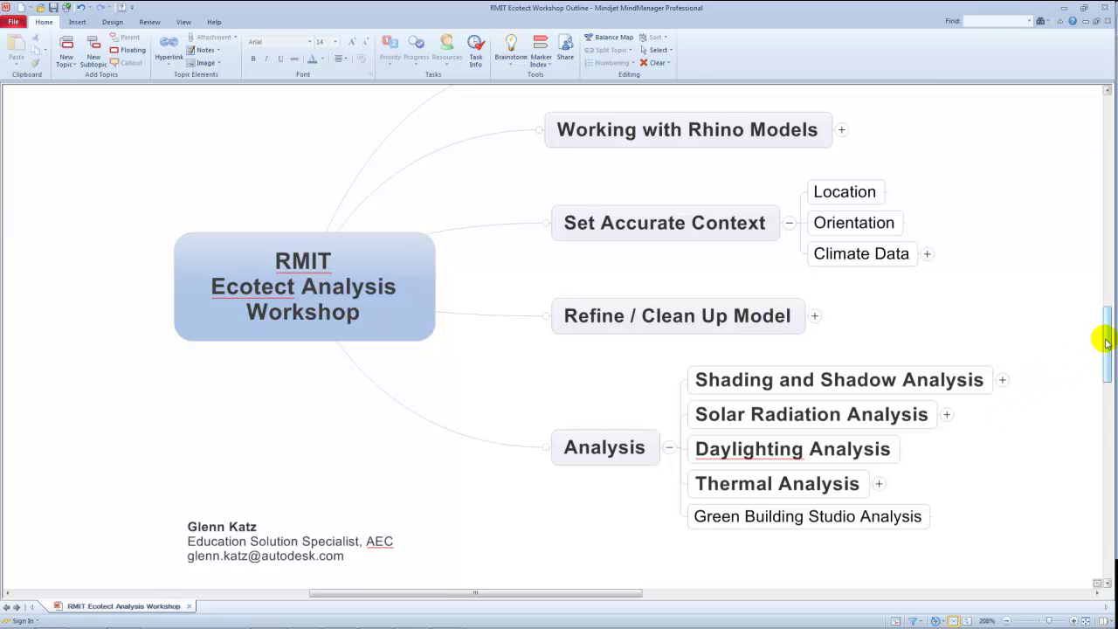
{"action": "left_click_drag", "start_coordinate": [1107, 344], "coordinate": [1108, 329]}
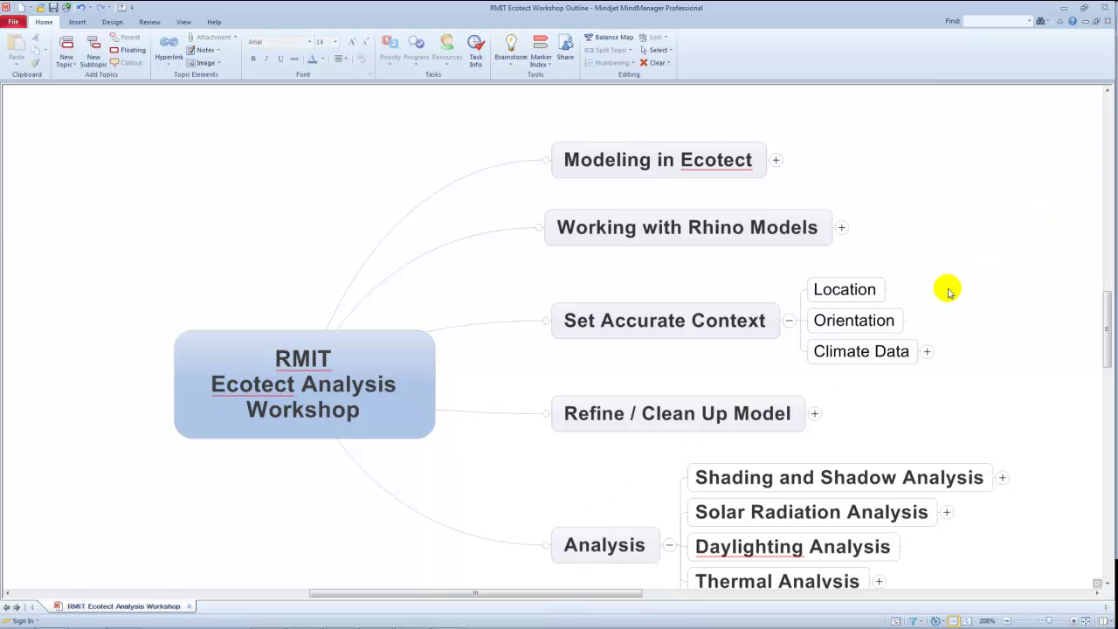
{"action": "key", "text": "alt+Tab"}
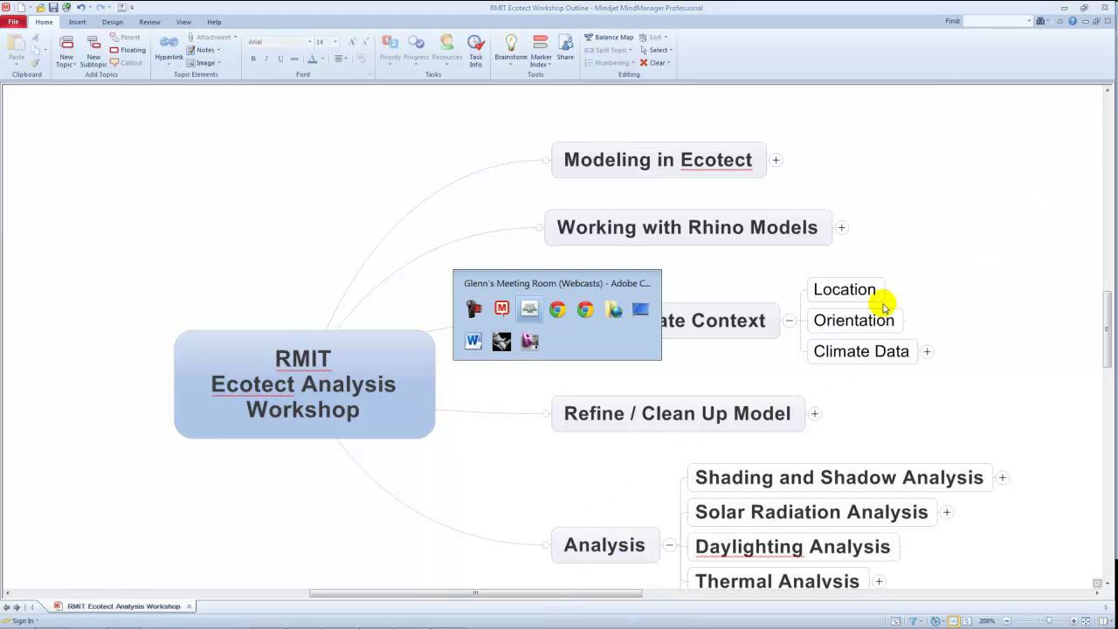
{"action": "key", "text": "alt+Tab"}
{"action": "key", "text": "alt+Tab"}
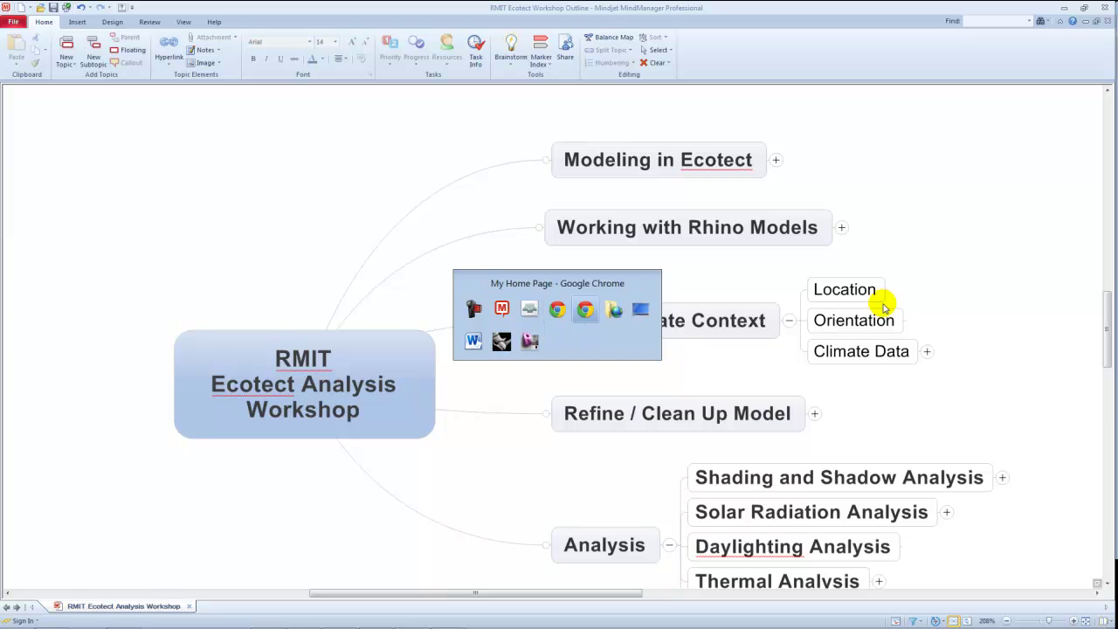
{"action": "key", "text": "Escape"}
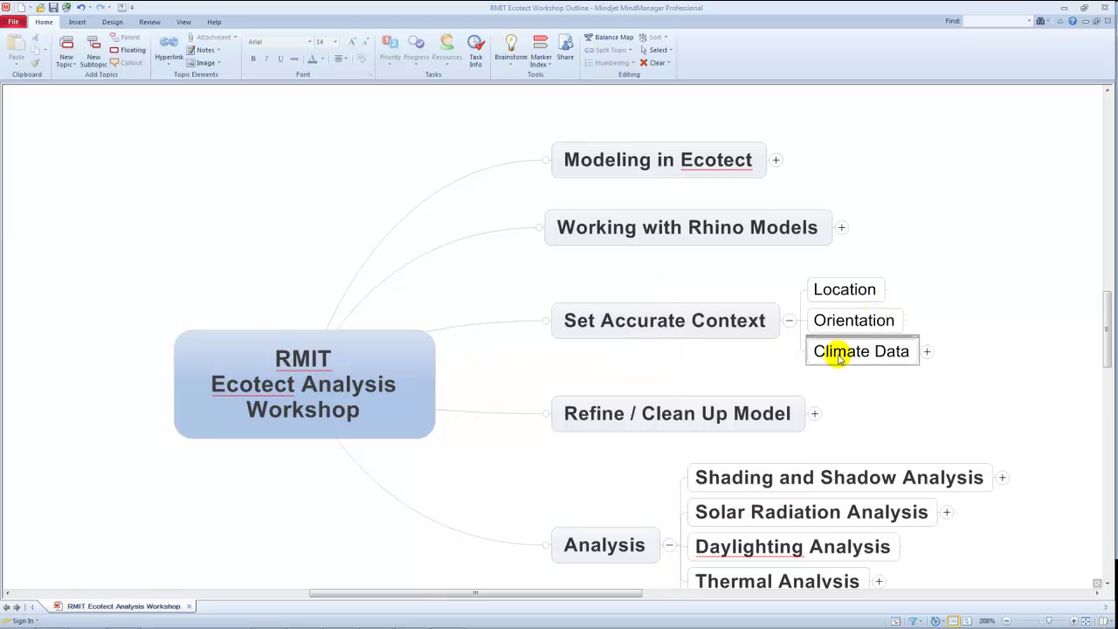
Minimize the mind map and the meeting room, and launch Ecotect Analysis 2011 from the desktop
{"action": "left_click", "coordinate": [1064, 10]}
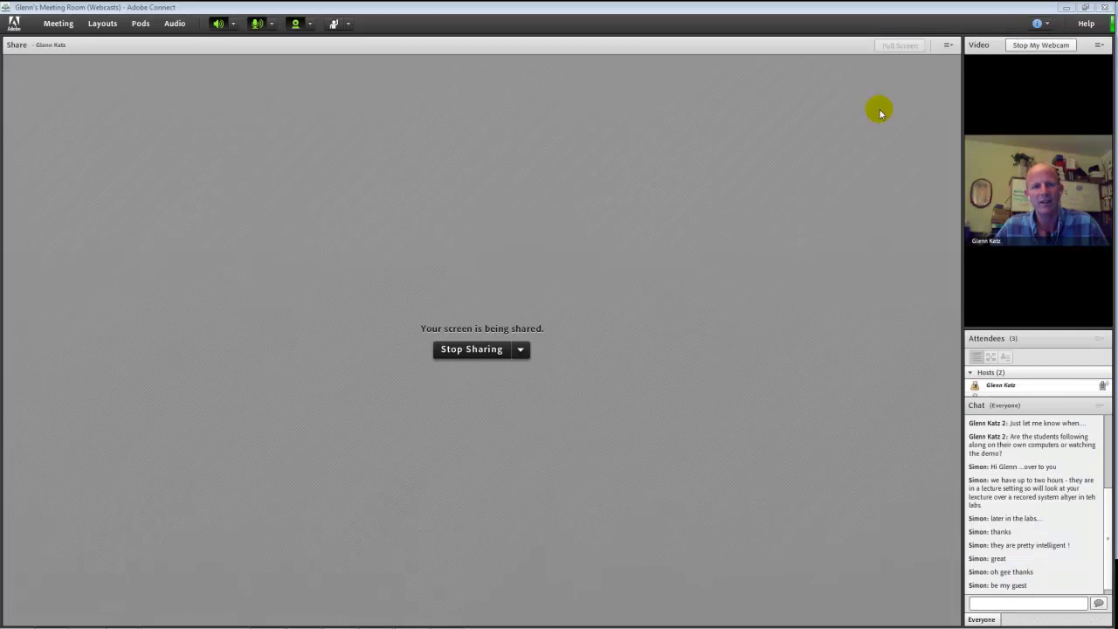
{"action": "mouse_move", "coordinate": [384, 619]}
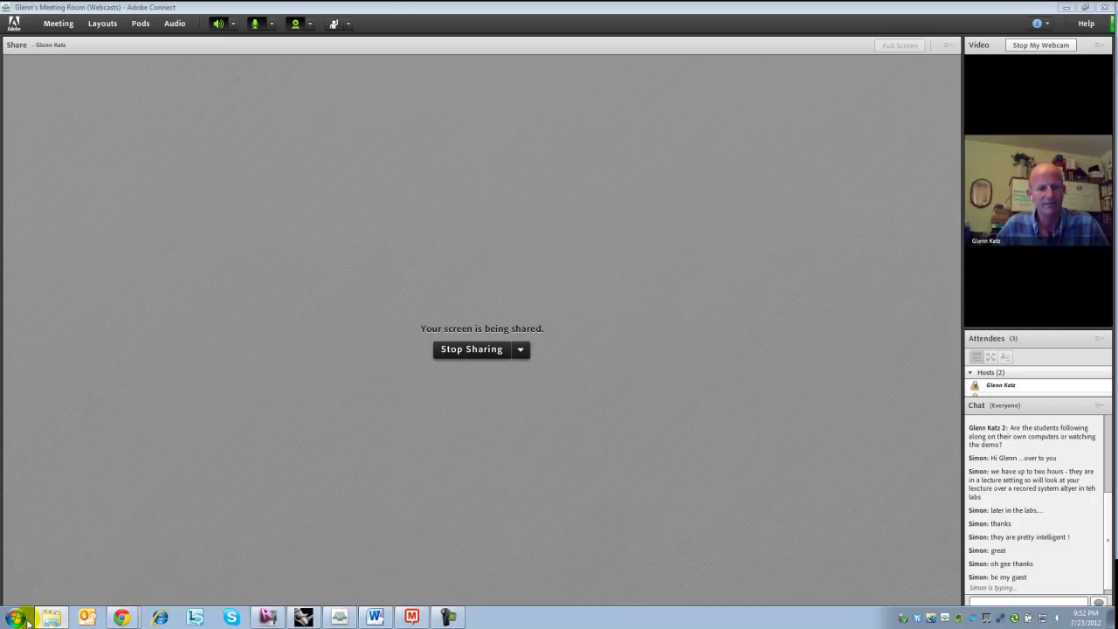
{"action": "left_click", "coordinate": [1065, 7]}
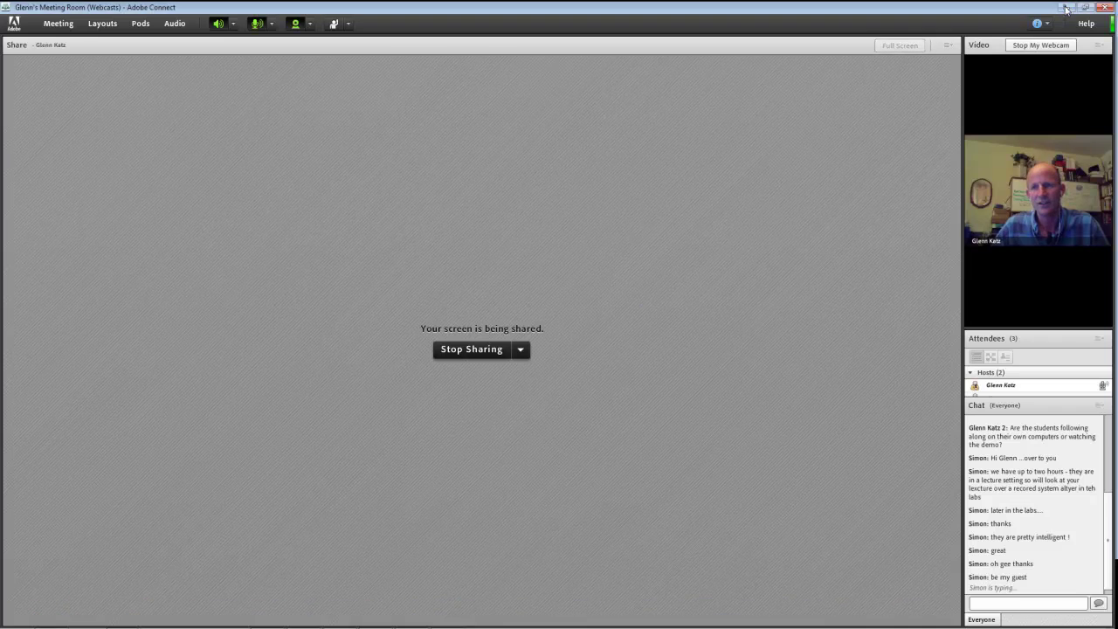
{"action": "left_click", "coordinate": [165, 33]}
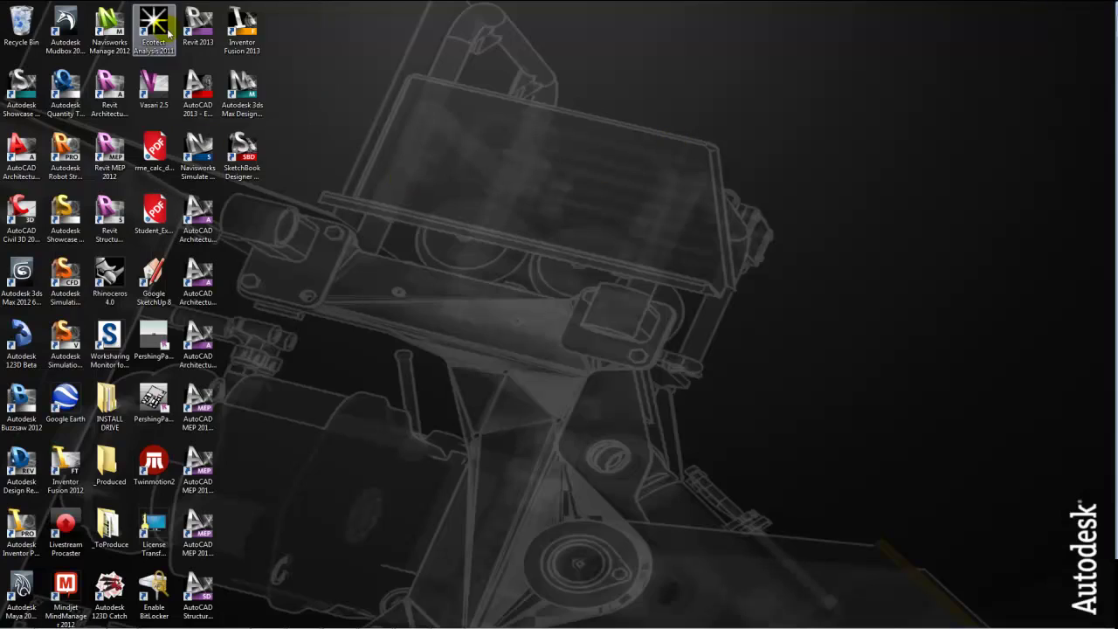
{"action": "double_click", "coordinate": [167, 32]}
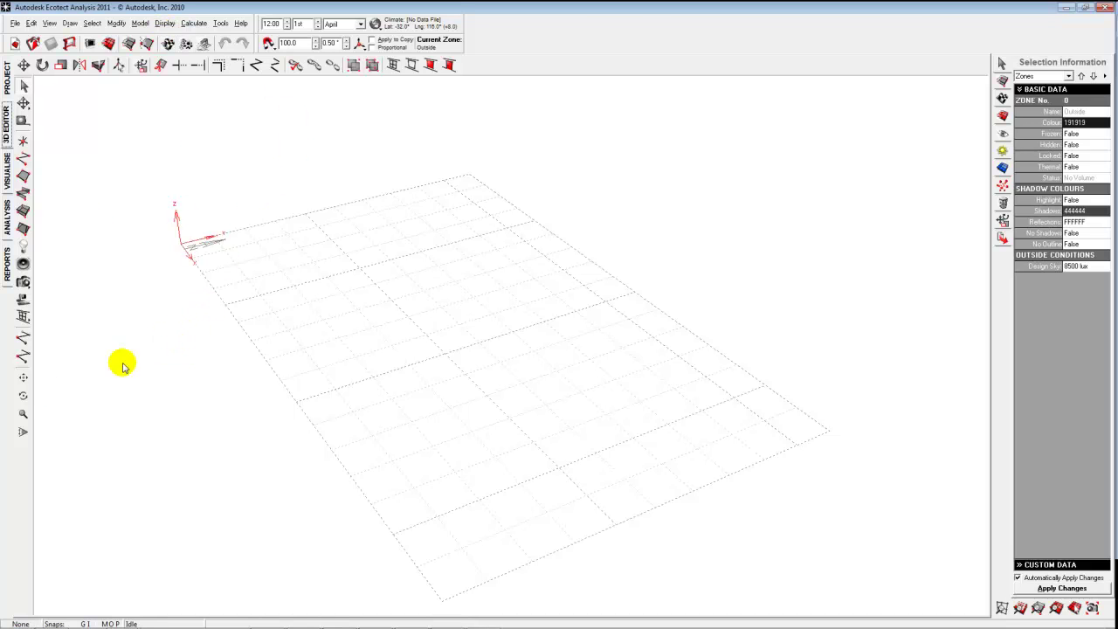
Draw a closed rectangular partition enclosure about 8100 by 5000 mm from X 4000, Y 4000, turning it into a closed planar surface
{"action": "left_click", "coordinate": [24, 398]}
{"action": "left_click_drag", "start_coordinate": [128, 427], "coordinate": [187, 450]}
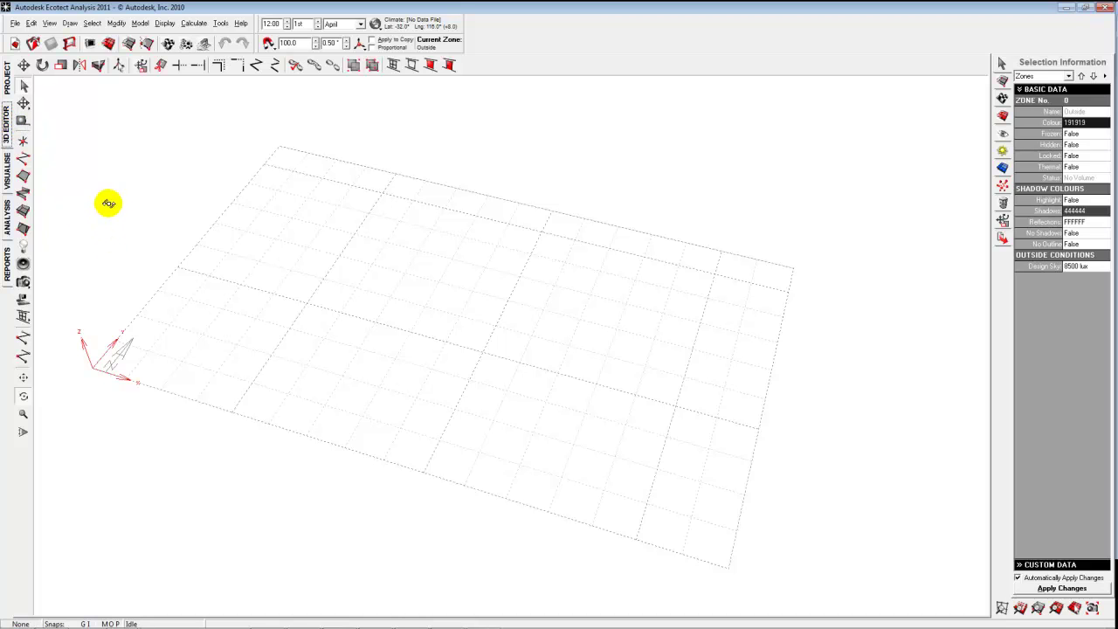
{"action": "left_click", "coordinate": [22, 194]}
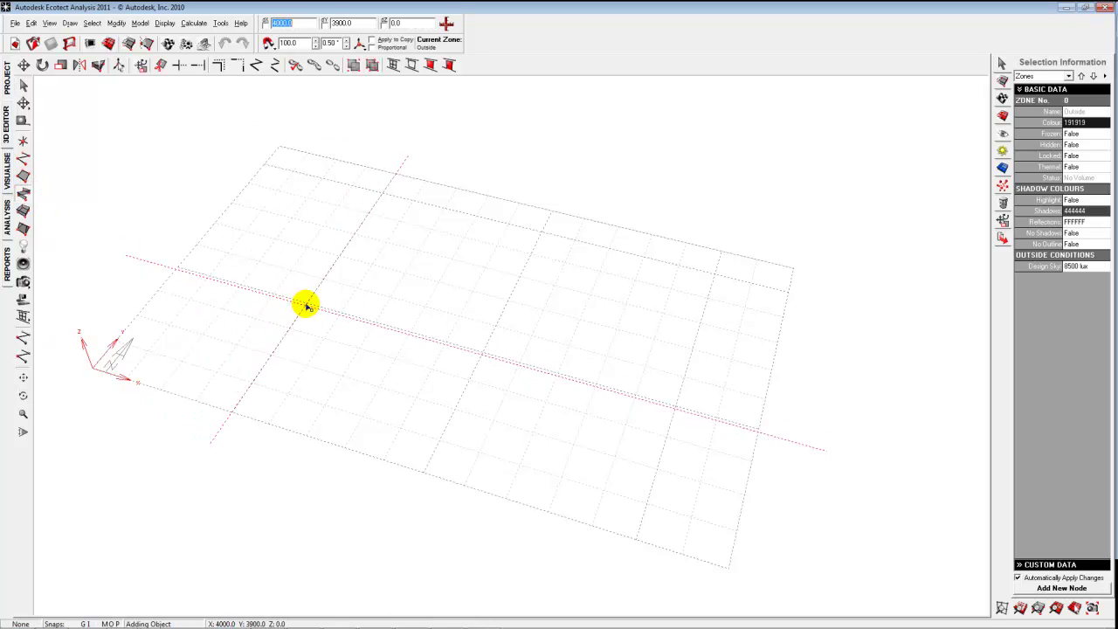
{"action": "left_click", "coordinate": [306, 303]}
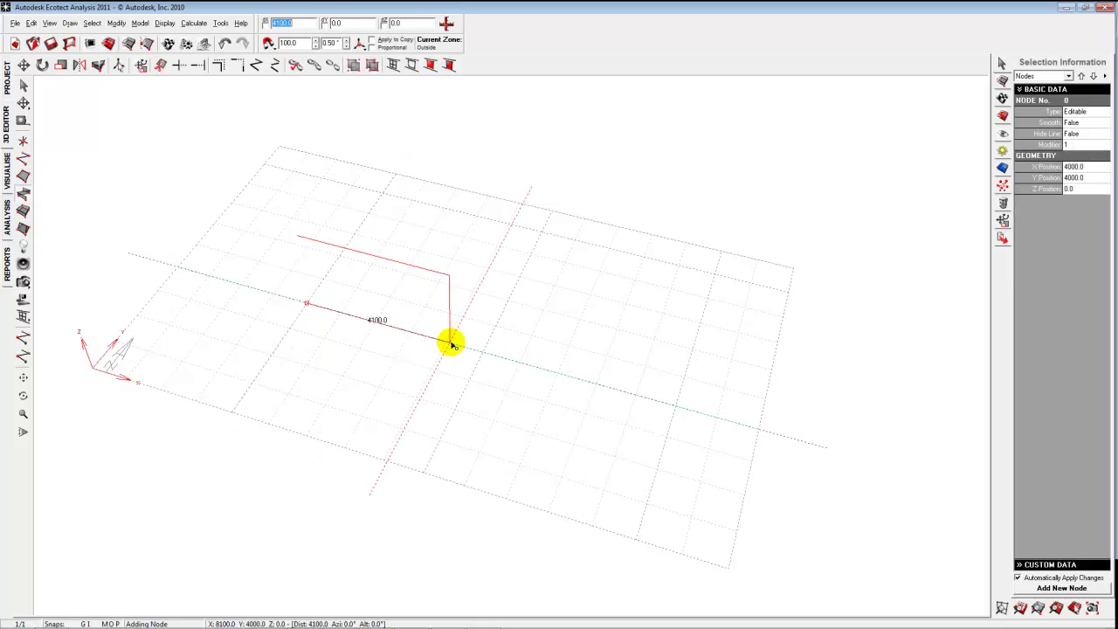
{"action": "left_click", "coordinate": [600, 386]}
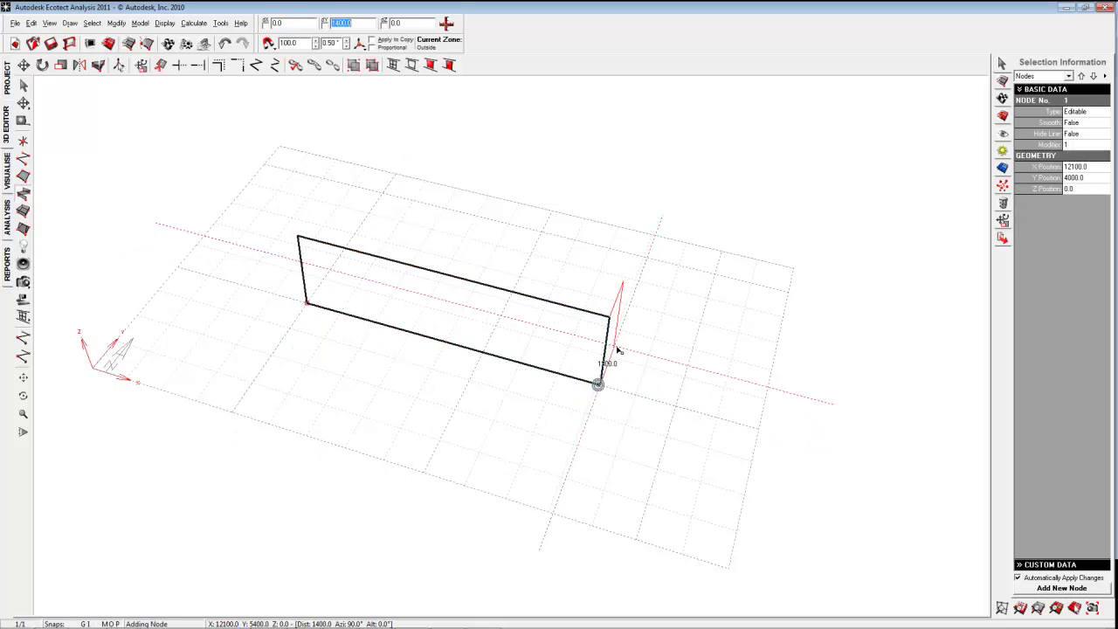
{"action": "left_click", "coordinate": [647, 259]}
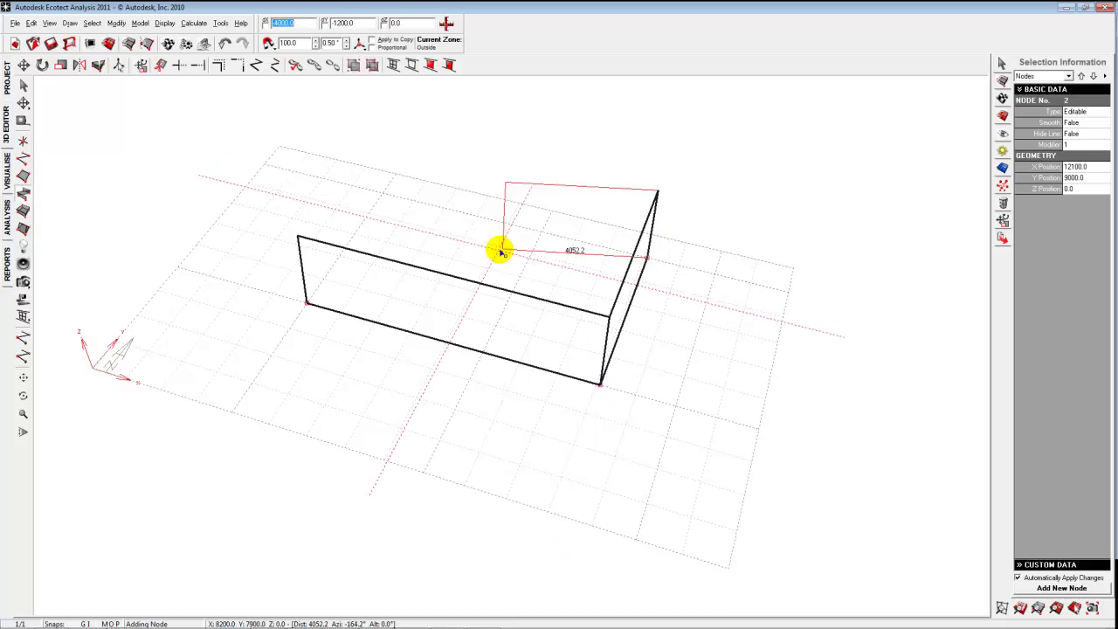
{"action": "left_click", "coordinate": [380, 193]}
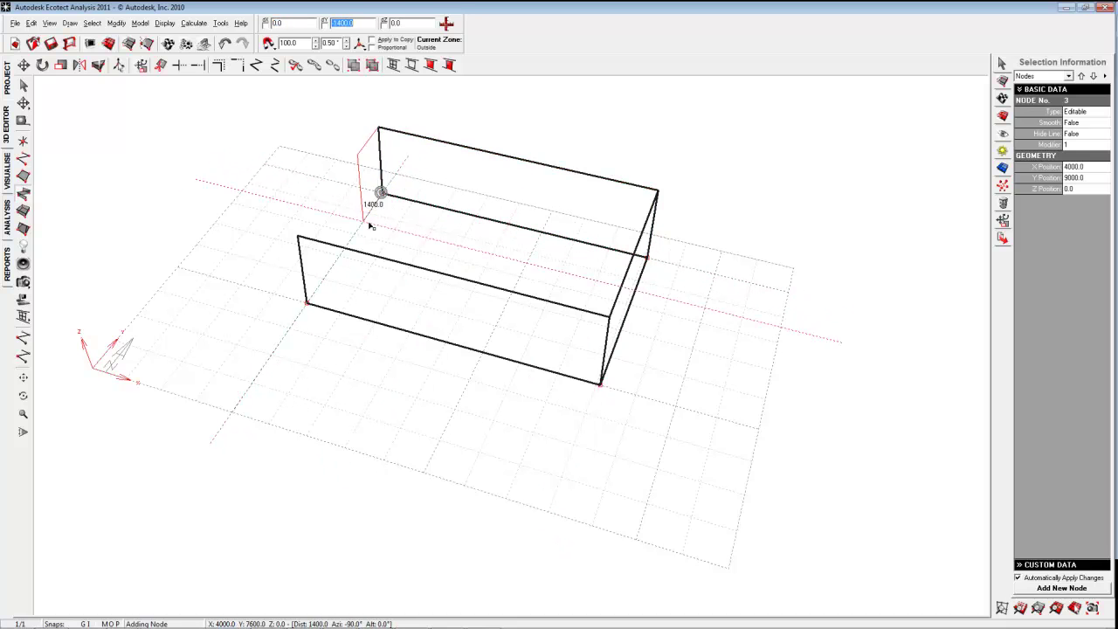
{"action": "left_click", "coordinate": [306, 302]}
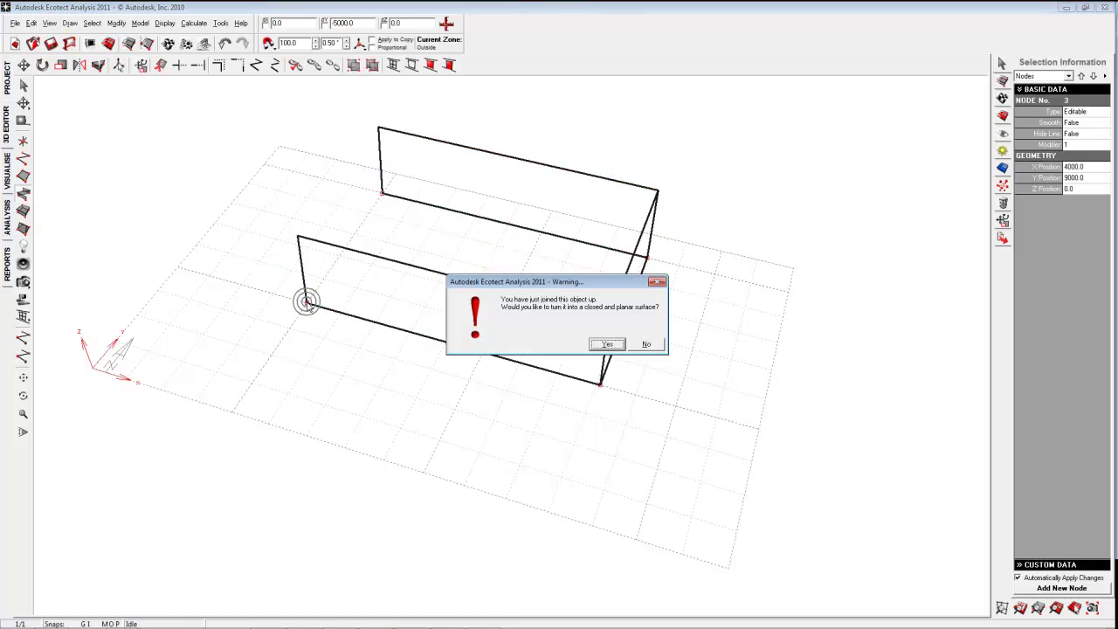
{"action": "left_click", "coordinate": [607, 345]}
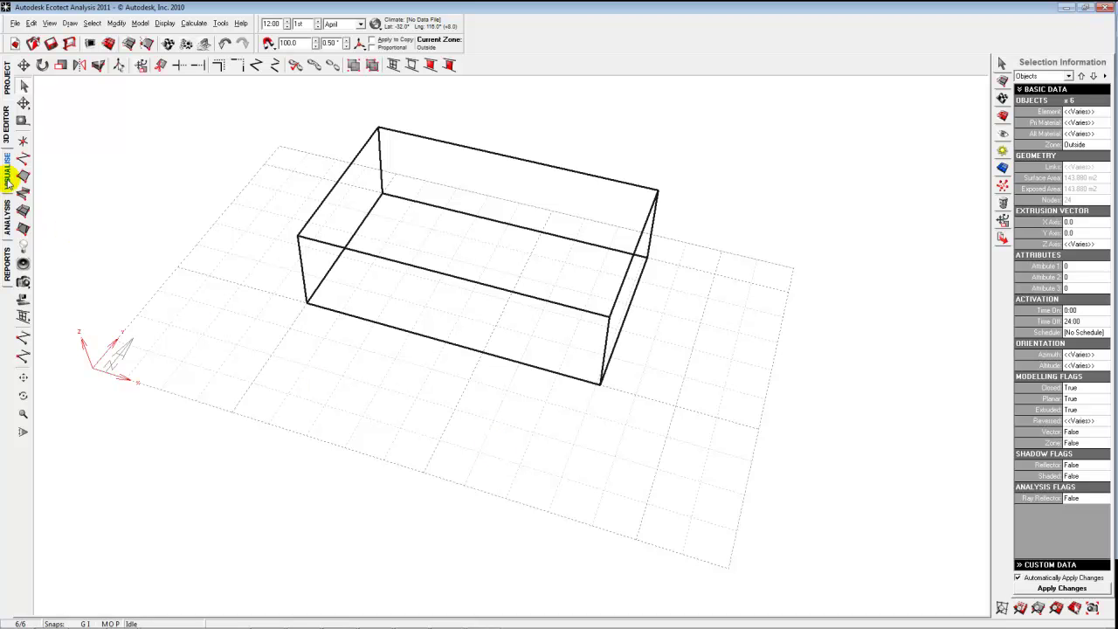
Display the box as a shaded model in the Visualise view and examine it from another angle
{"action": "left_click", "coordinate": [7, 175]}
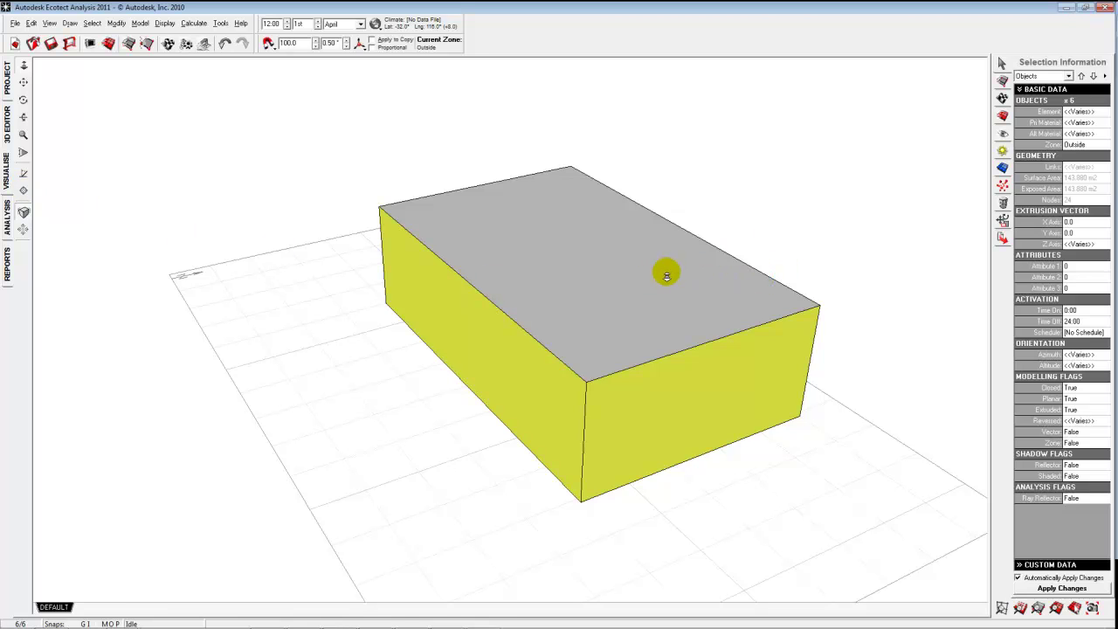
{"action": "mouse_move", "coordinate": [297, 618]}
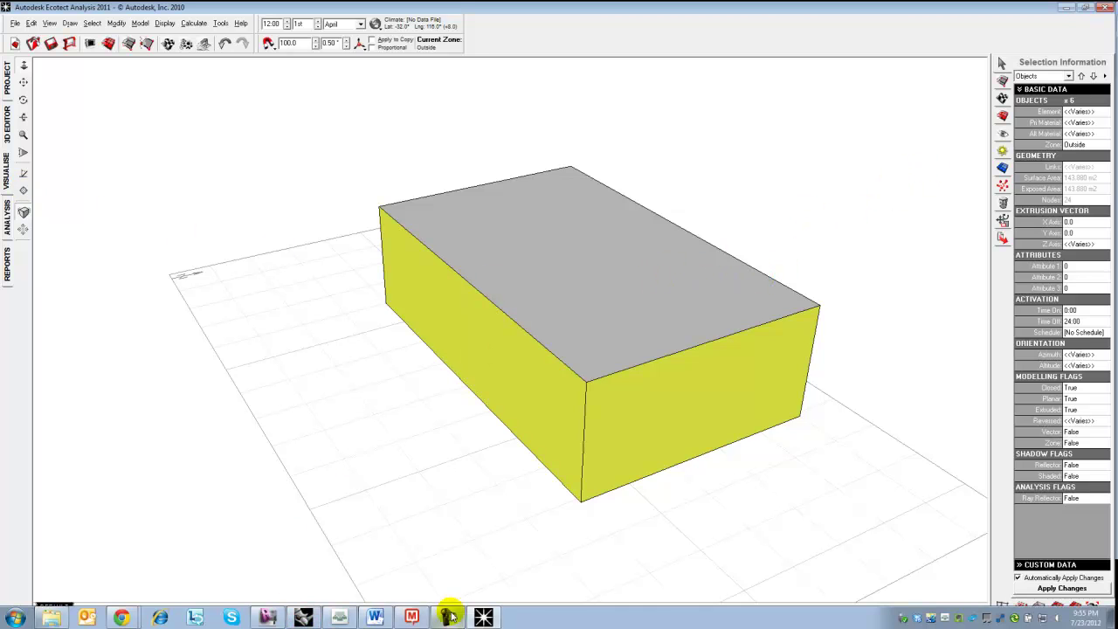
{"action": "middle_click_drag", "start_coordinate": [416, 457], "coordinate": [397, 417]}
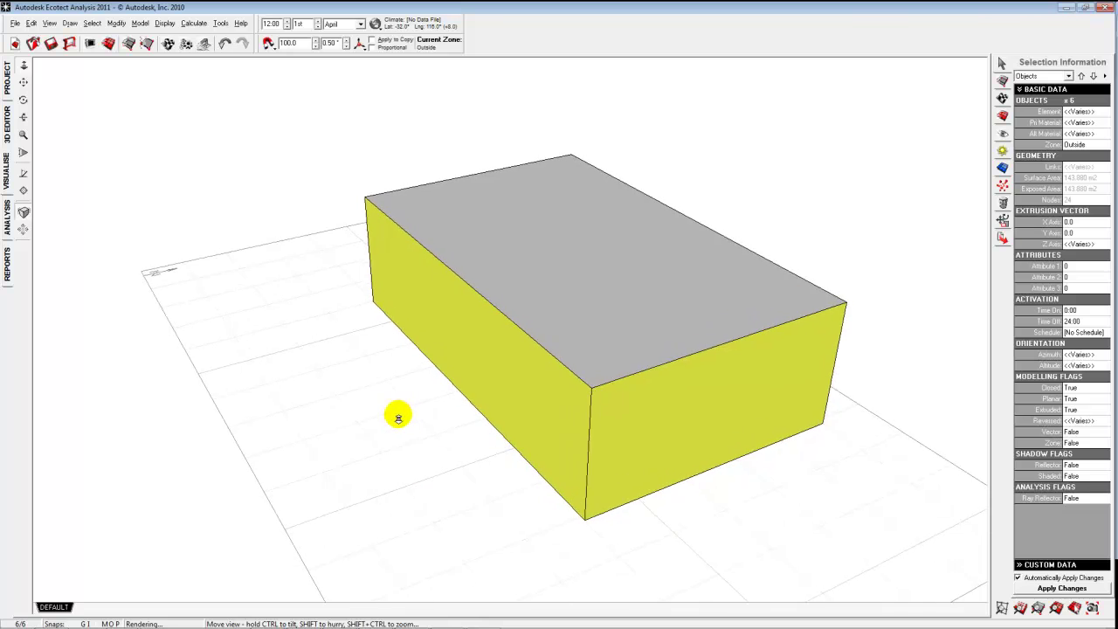
{"action": "left_click", "coordinate": [19, 121]}
{"action": "left_click_drag", "start_coordinate": [611, 461], "coordinate": [434, 417]}
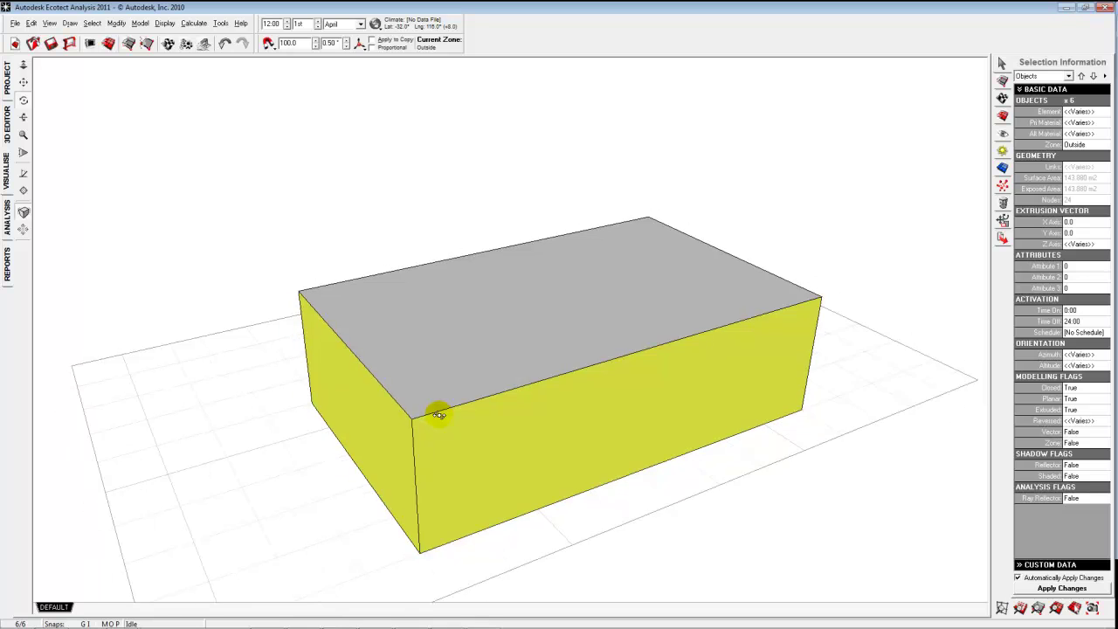
{"action": "scroll", "coordinate": [438, 415], "scroll_direction": "down", "scroll_amount": 2}
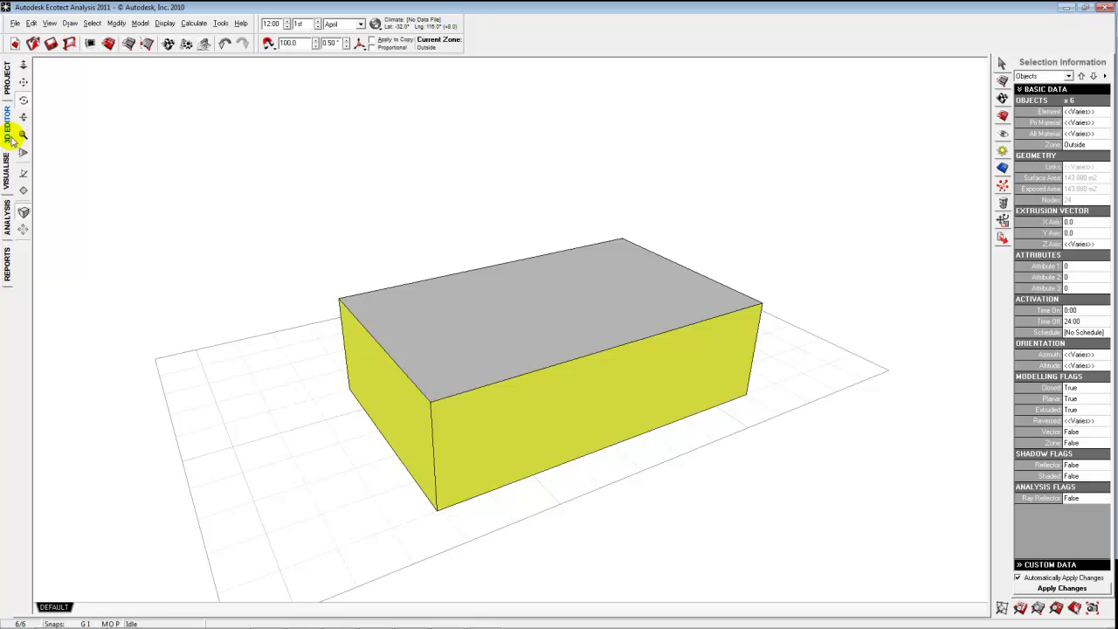
Return to the 3D Editor and examine the properties of the box's floor and front partition, widening the selection information to show full material names
{"action": "left_click", "coordinate": [9, 109]}
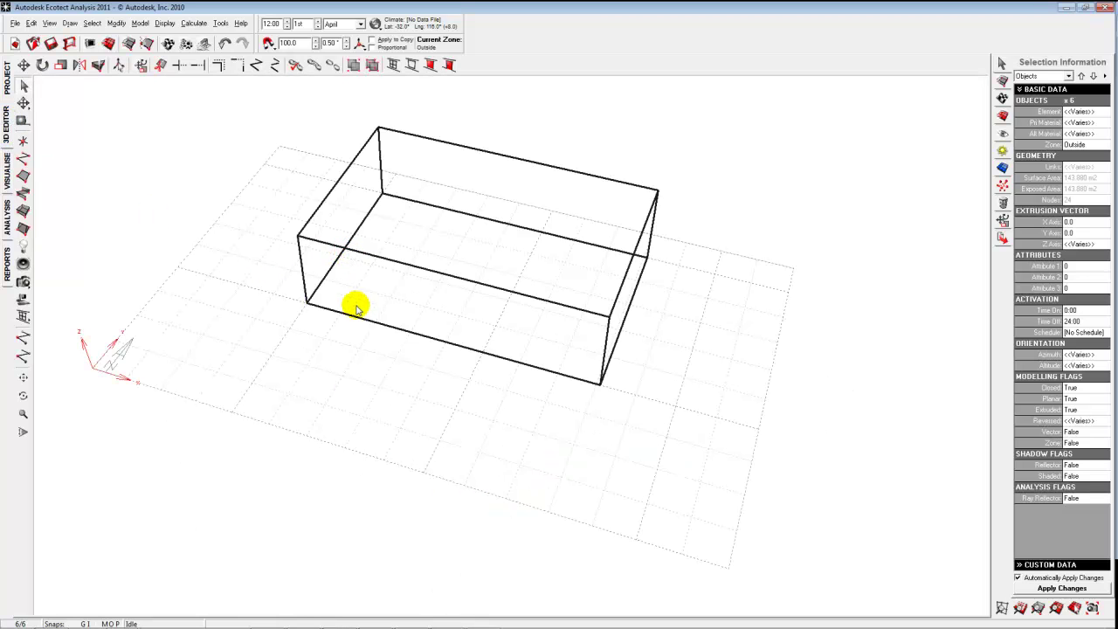
{"action": "left_click", "coordinate": [361, 340]}
{"action": "left_click", "coordinate": [365, 321]}
{"action": "left_click", "coordinate": [366, 323]}
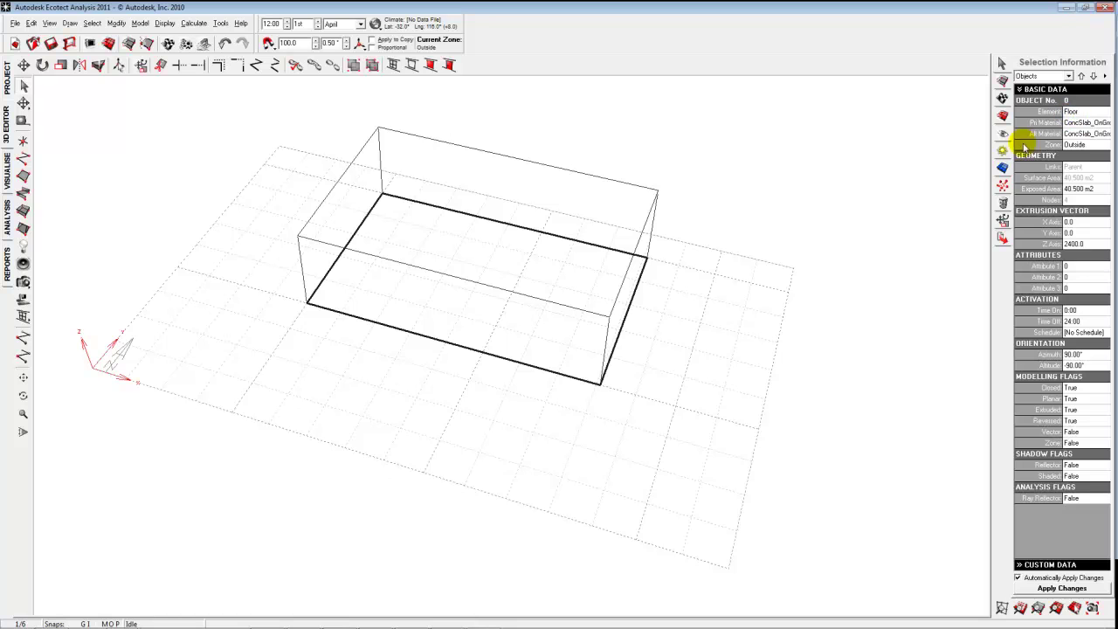
{"action": "left_click_drag", "start_coordinate": [993, 175], "coordinate": [915, 175]}
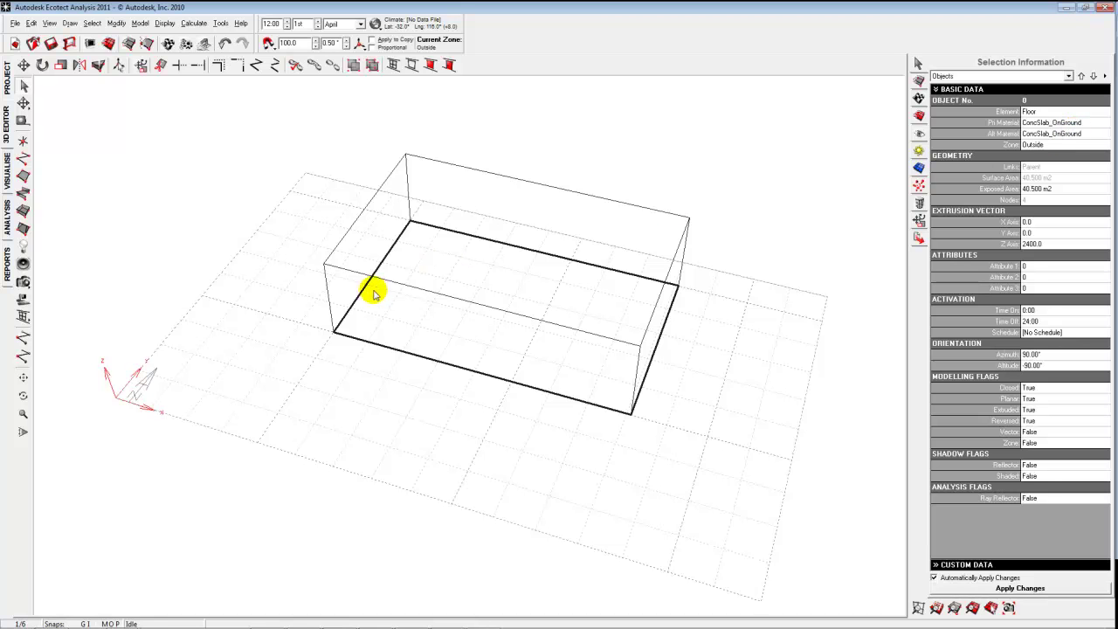
{"action": "left_click", "coordinate": [330, 300]}
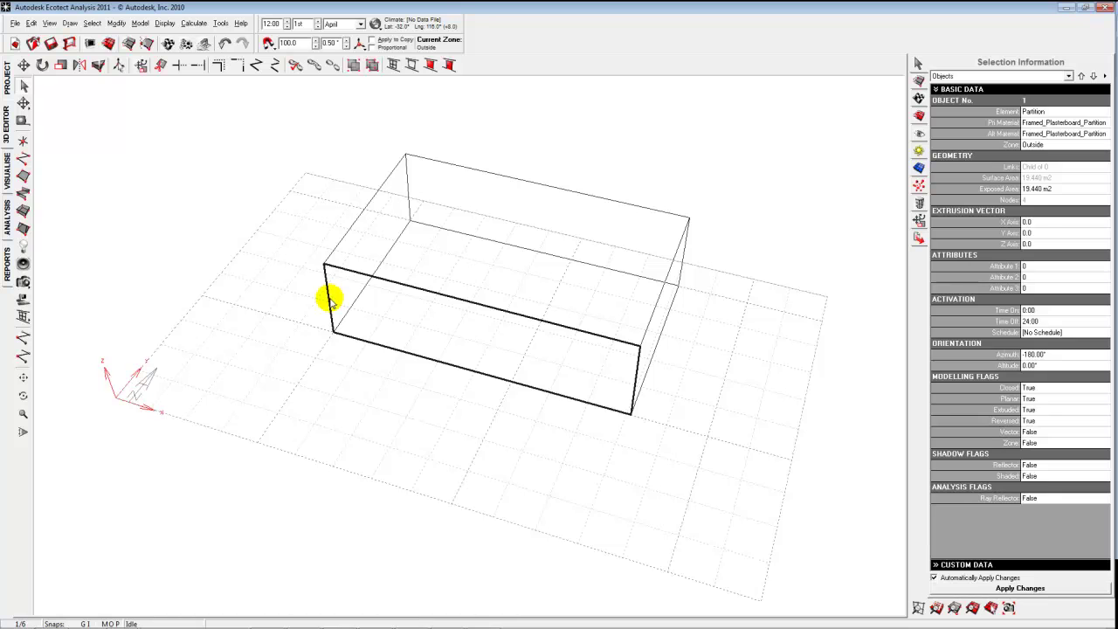
Examine the element type, materials and zone of the box's floor, front partition and ceiling by selecting each in turn
{"action": "left_click", "coordinate": [342, 367]}
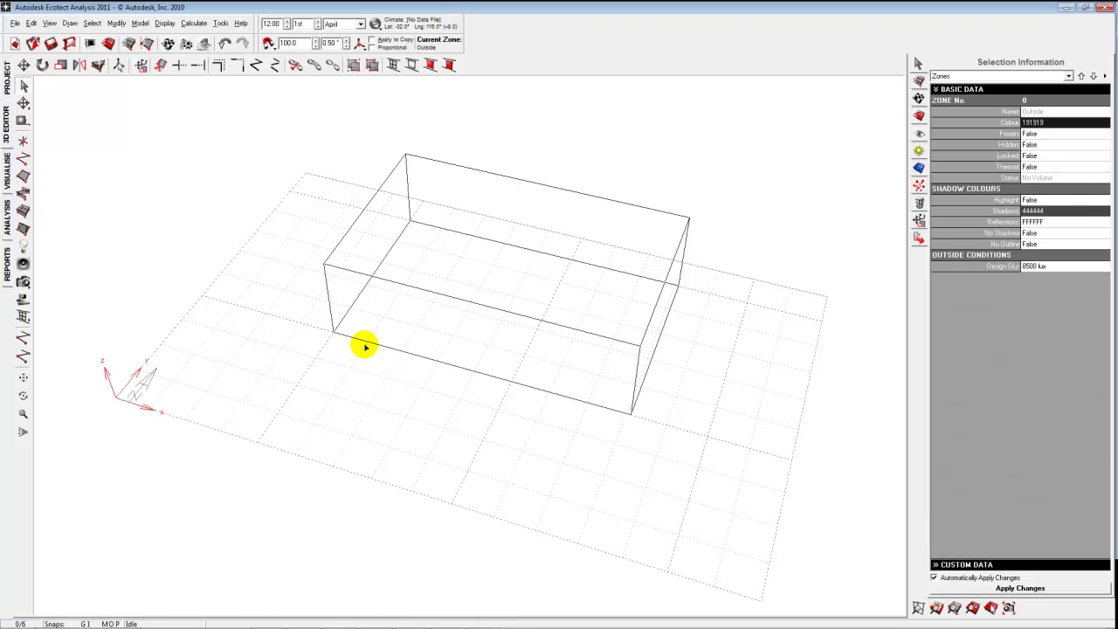
{"action": "left_click", "coordinate": [366, 344]}
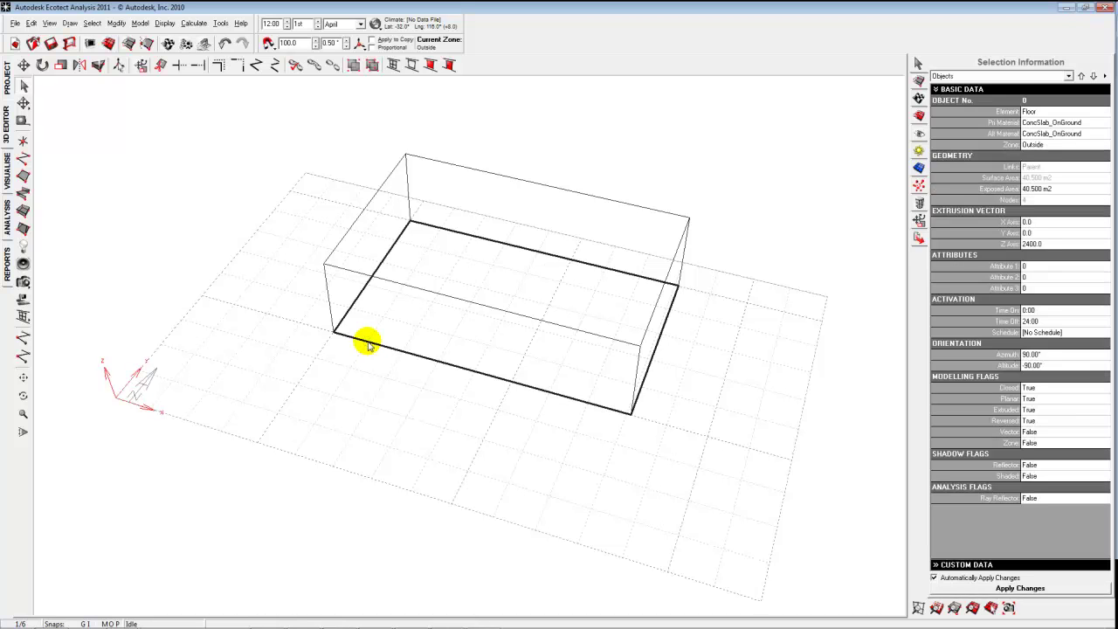
{"action": "left_click", "coordinate": [367, 343]}
{"action": "left_click", "coordinate": [367, 343]}
{"action": "left_click", "coordinate": [367, 343]}
{"action": "left_click", "coordinate": [367, 343]}
{"action": "left_click", "coordinate": [367, 343]}
{"action": "left_click", "coordinate": [367, 344]}
{"action": "left_click", "coordinate": [367, 343]}
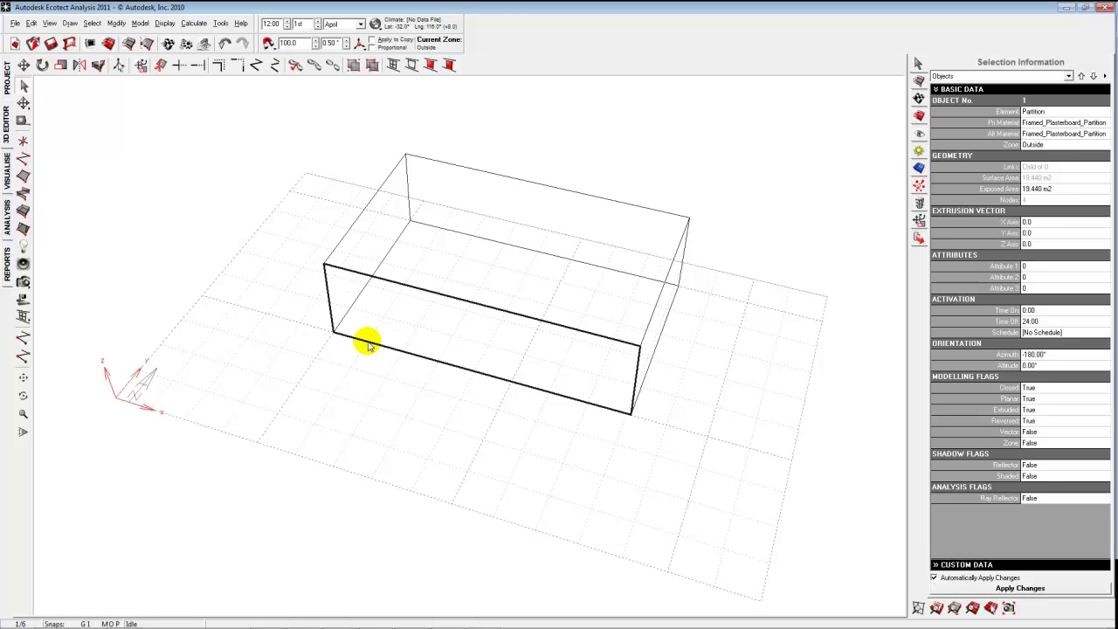
{"action": "left_click", "coordinate": [367, 343]}
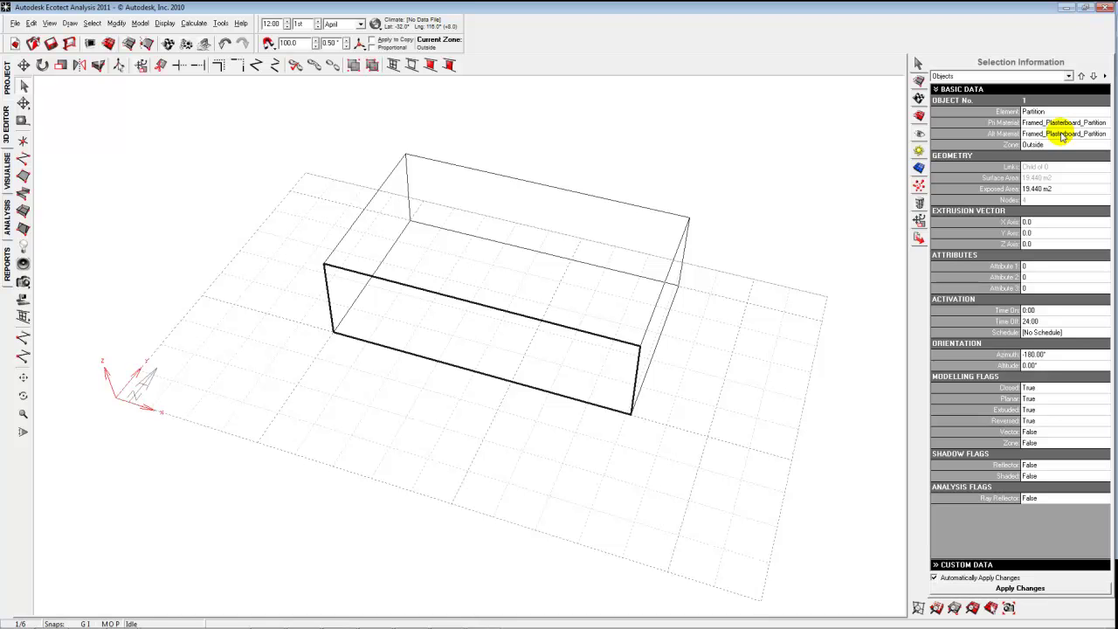
{"action": "left_click", "coordinate": [673, 217]}
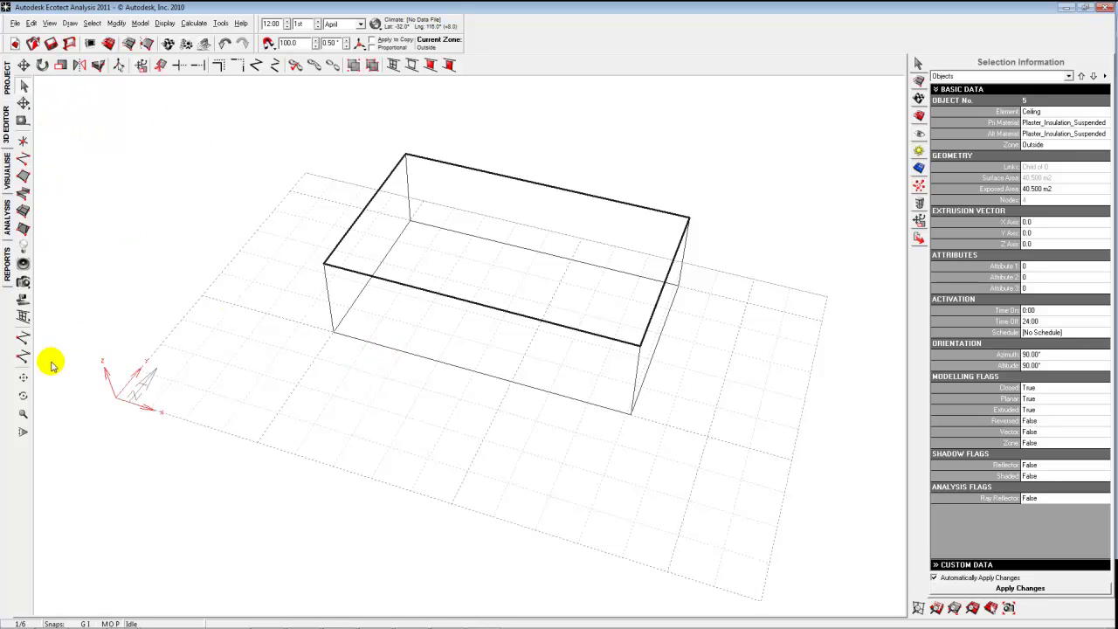
Add a rectangular child window about 6300 by 1400 mm to the front partition, starting its sill about 500 mm above the floor
{"action": "left_click", "coordinate": [25, 397]}
{"action": "left_click_drag", "start_coordinate": [282, 362], "coordinate": [346, 334]}
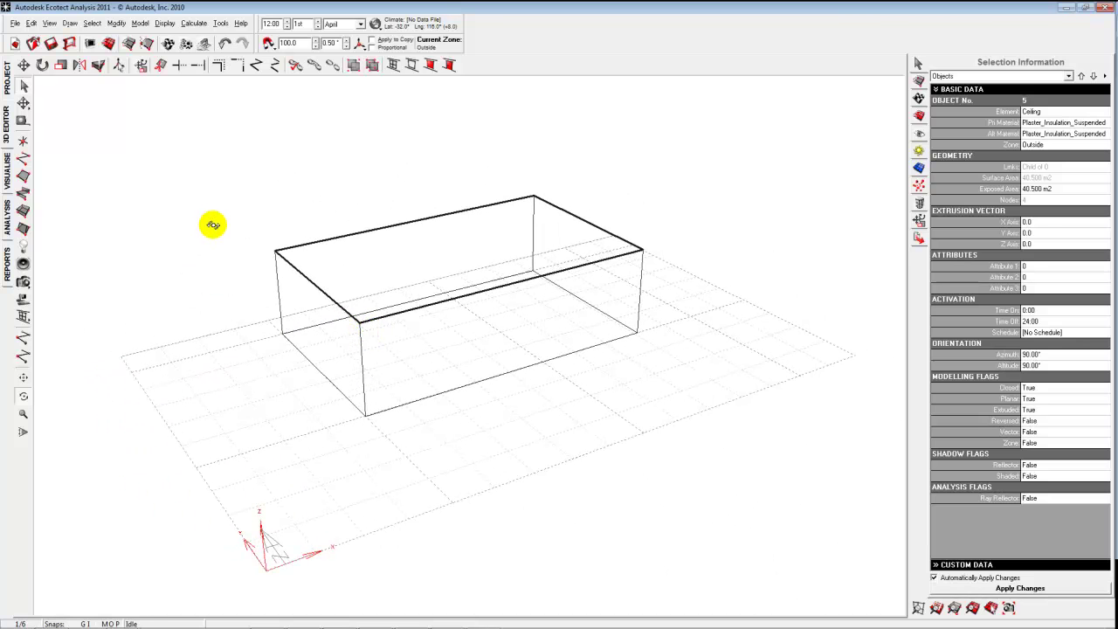
{"action": "left_click", "coordinate": [24, 87]}
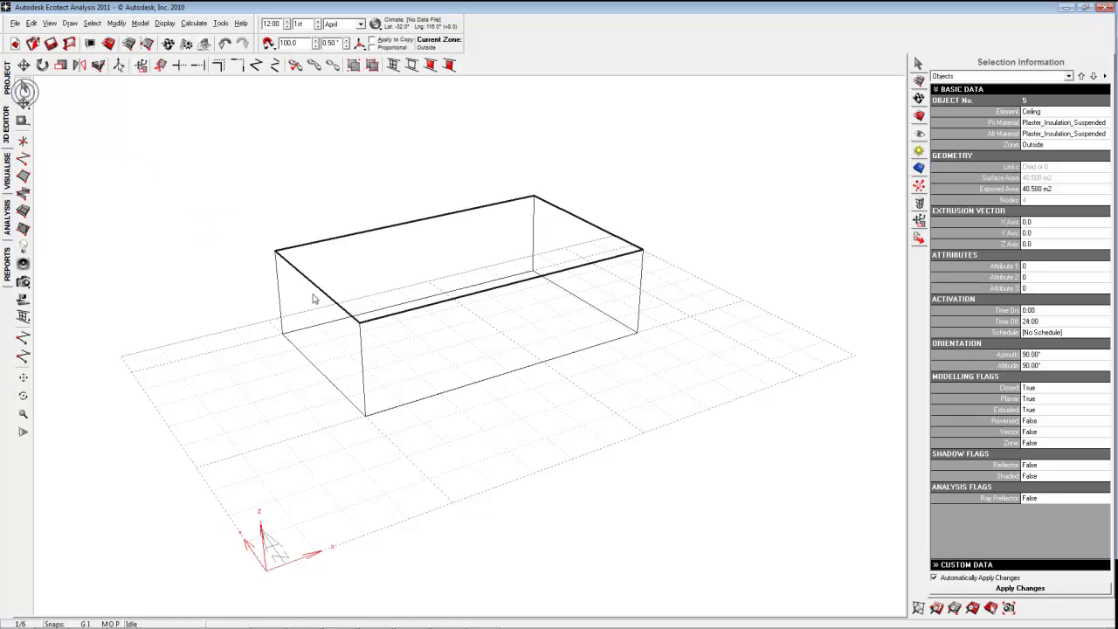
{"action": "left_click", "coordinate": [446, 391]}
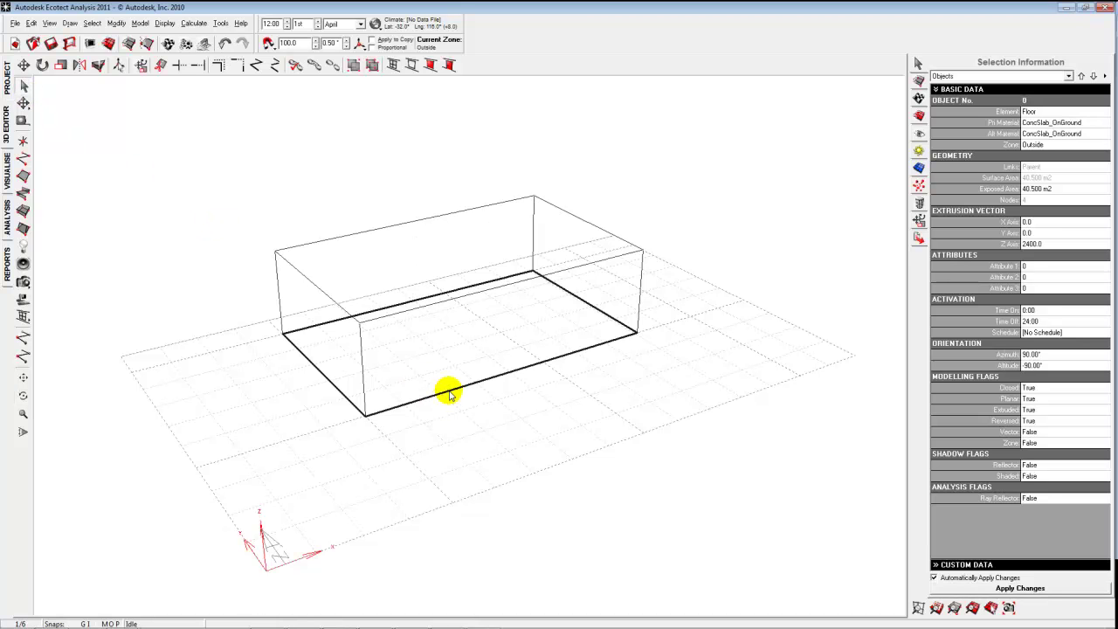
{"action": "left_click", "coordinate": [448, 393]}
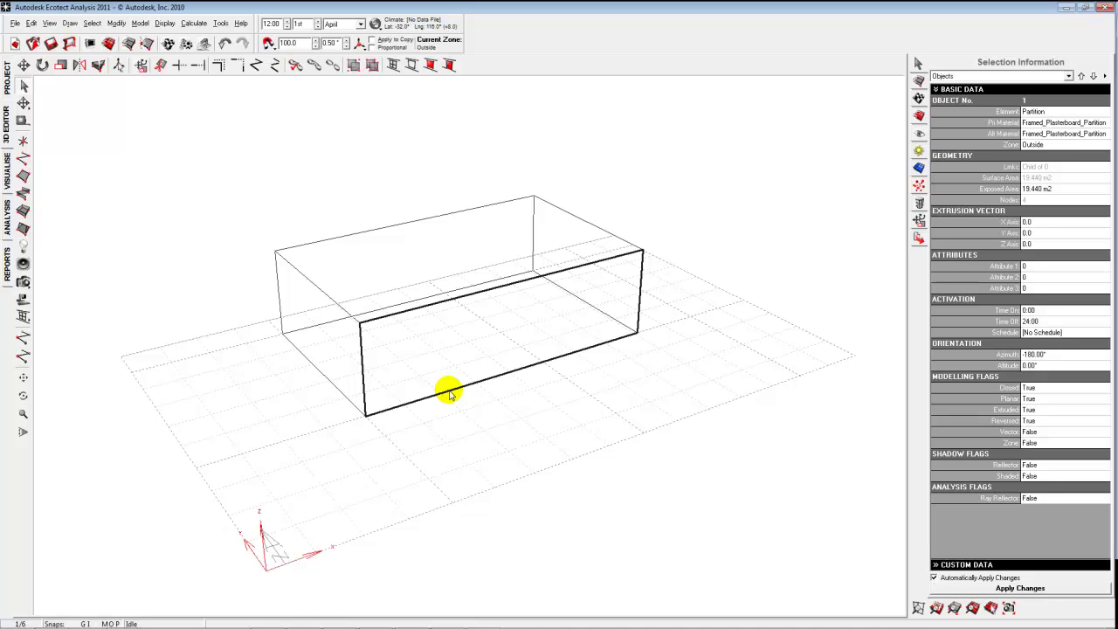
{"action": "left_click", "coordinate": [394, 68]}
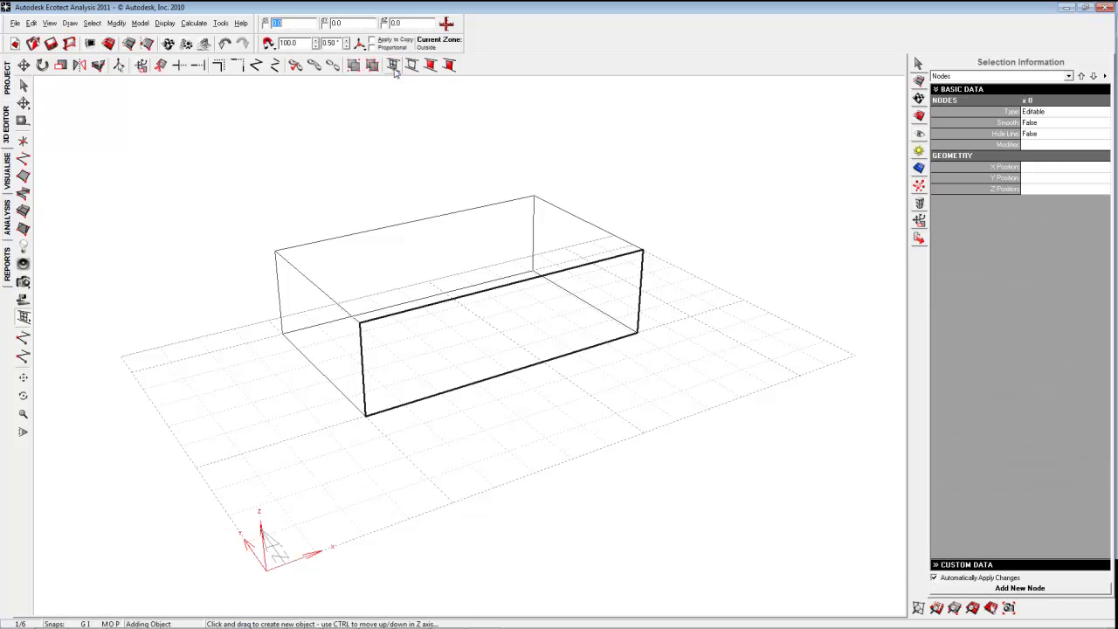
{"action": "left_click", "coordinate": [402, 334]}
{"action": "left_click", "coordinate": [402, 385]}
{"action": "left_click", "coordinate": [616, 325]}
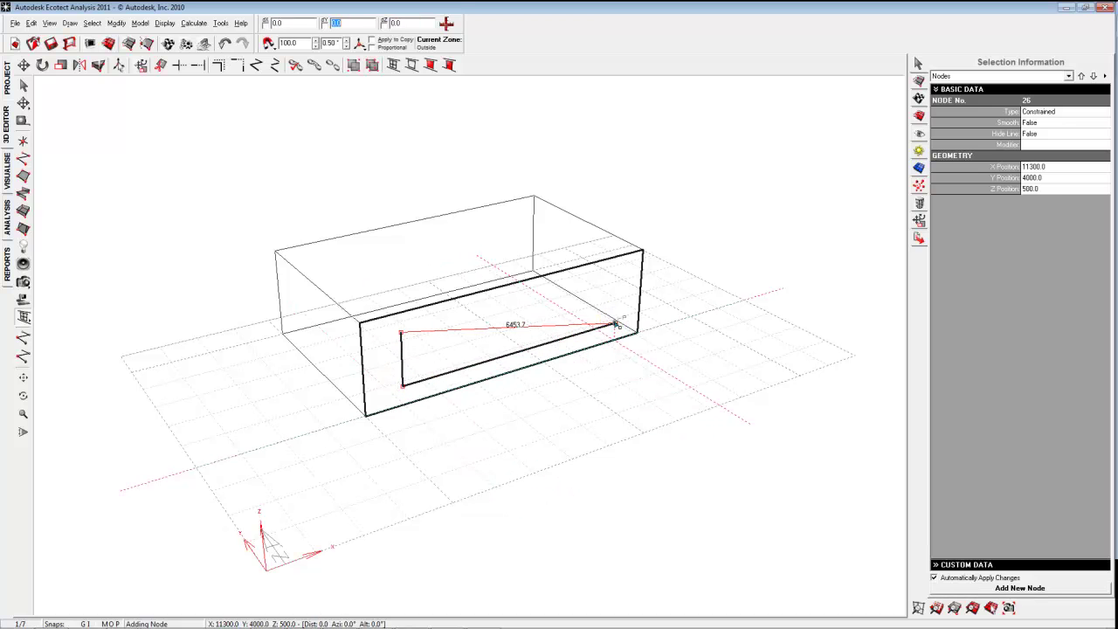
{"action": "left_click", "coordinate": [617, 276]}
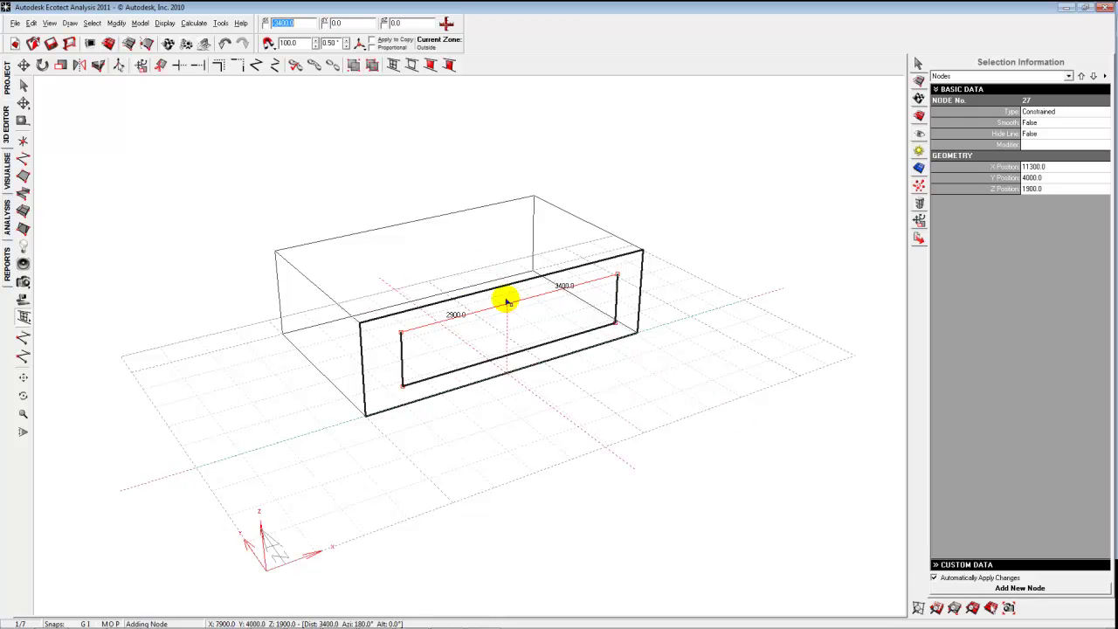
{"action": "left_click", "coordinate": [402, 333]}
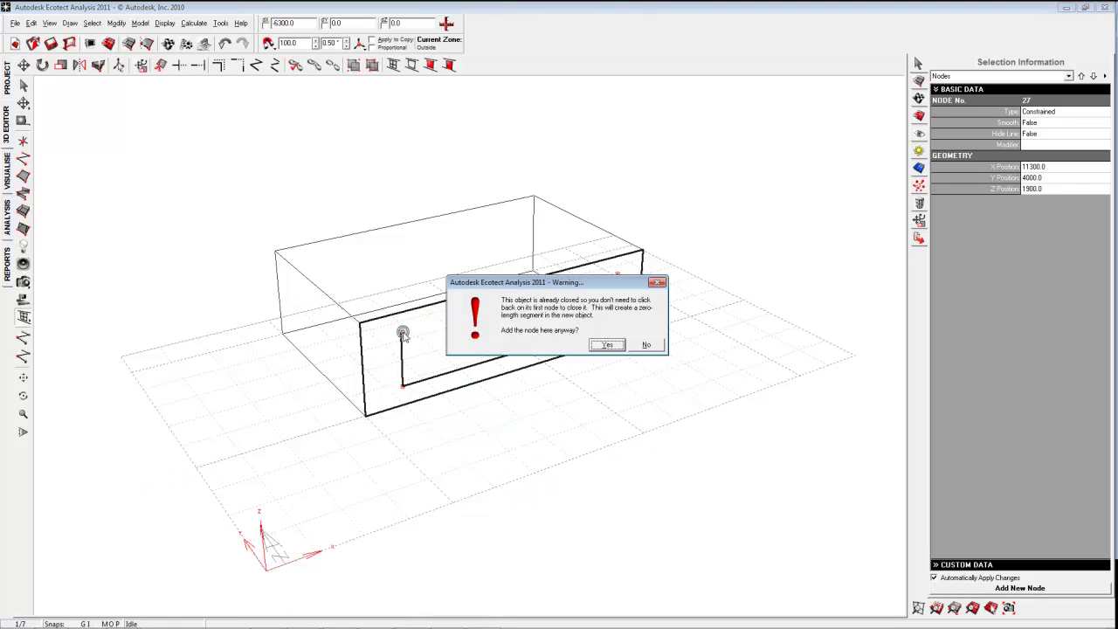
{"action": "left_click", "coordinate": [607, 344]}
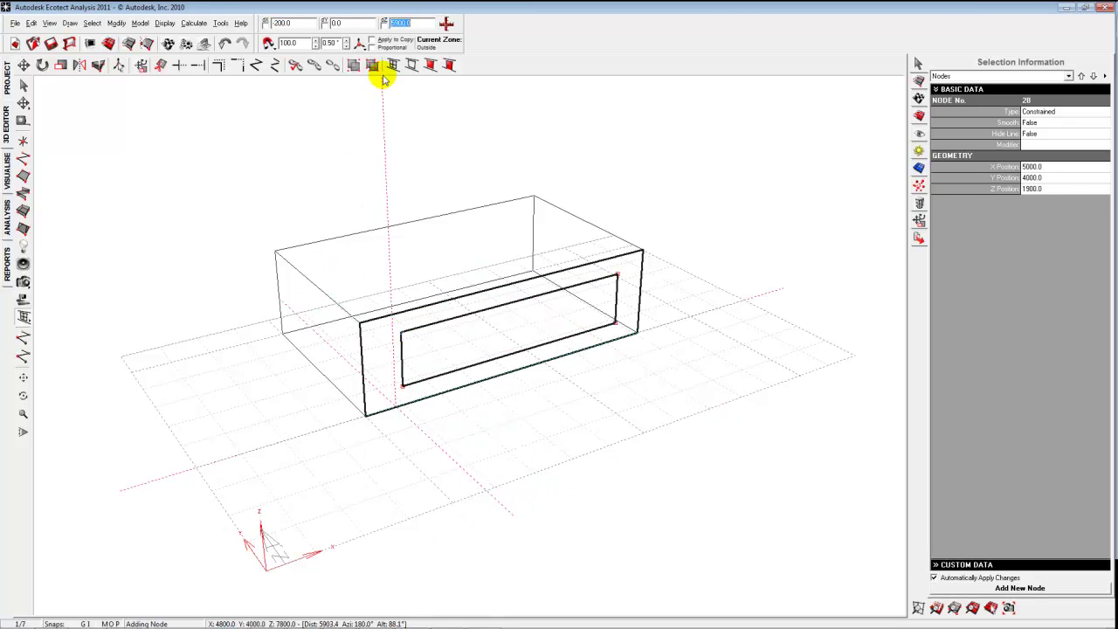
{"action": "left_click", "coordinate": [23, 86]}
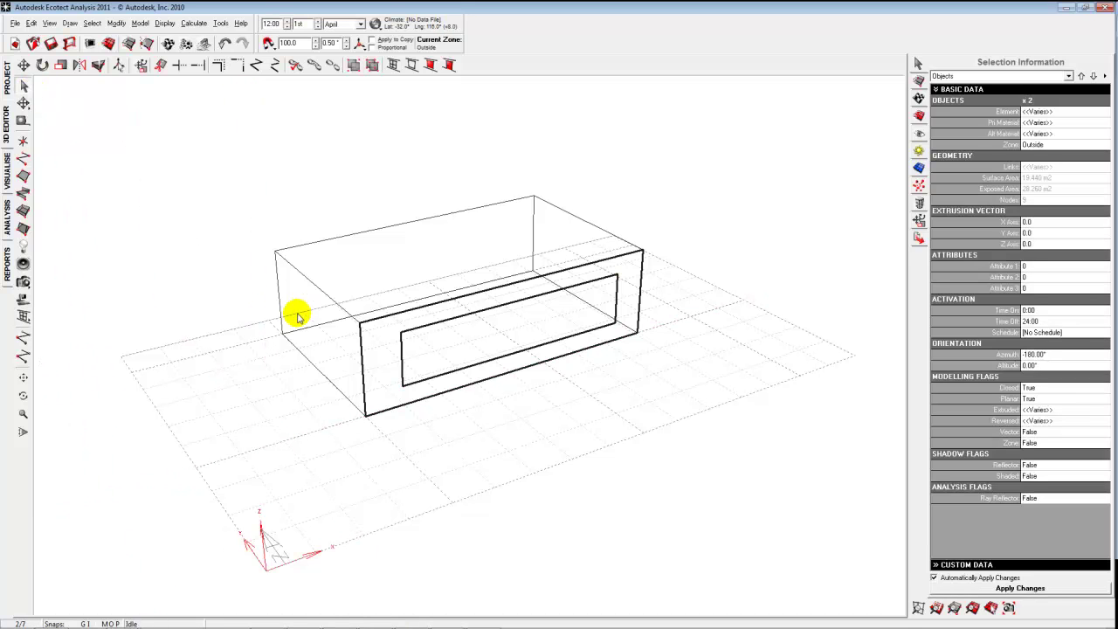
Add a smaller child window about 2400 by 1300 mm to the short side partition adjoining the front wall
{"action": "left_click", "coordinate": [319, 291]}
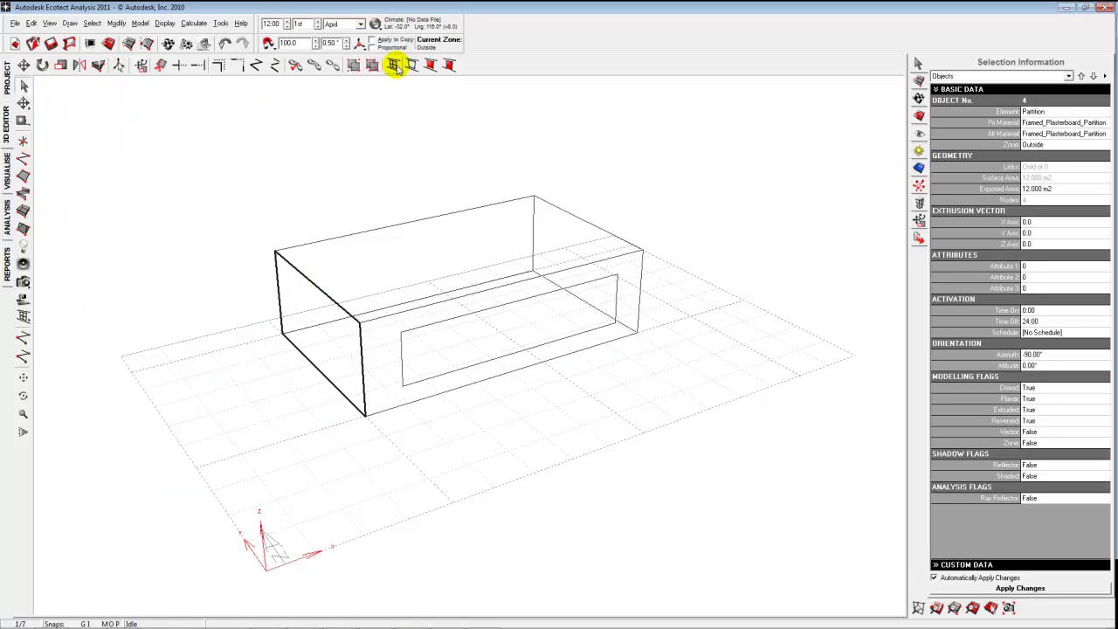
{"action": "left_click", "coordinate": [393, 66]}
{"action": "left_click", "coordinate": [303, 293]}
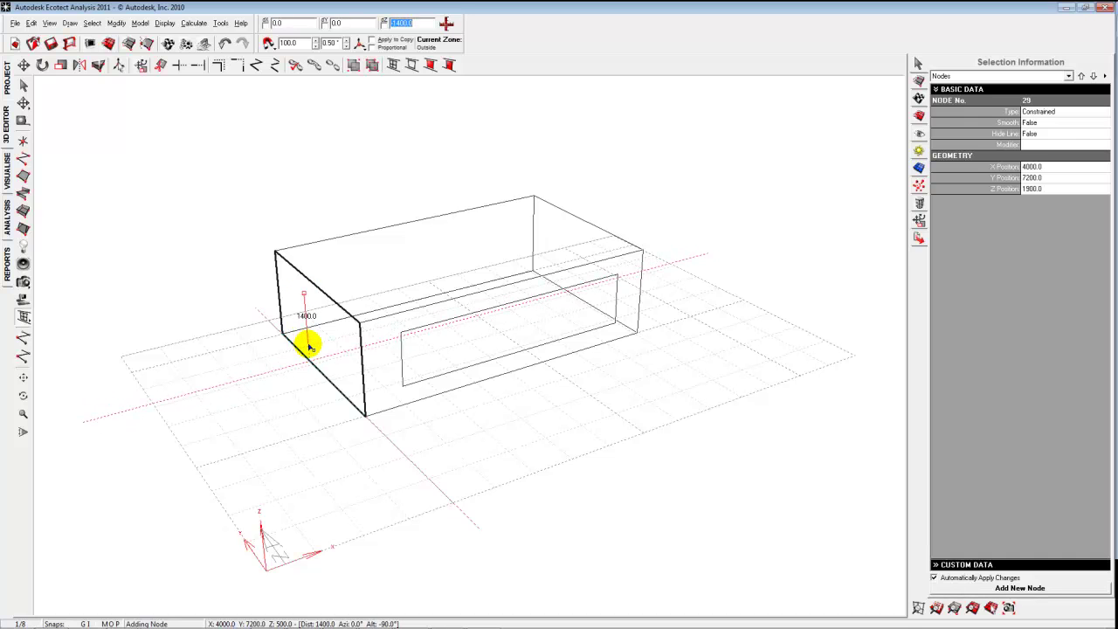
{"action": "left_click", "coordinate": [307, 339]}
{"action": "left_click", "coordinate": [349, 379]}
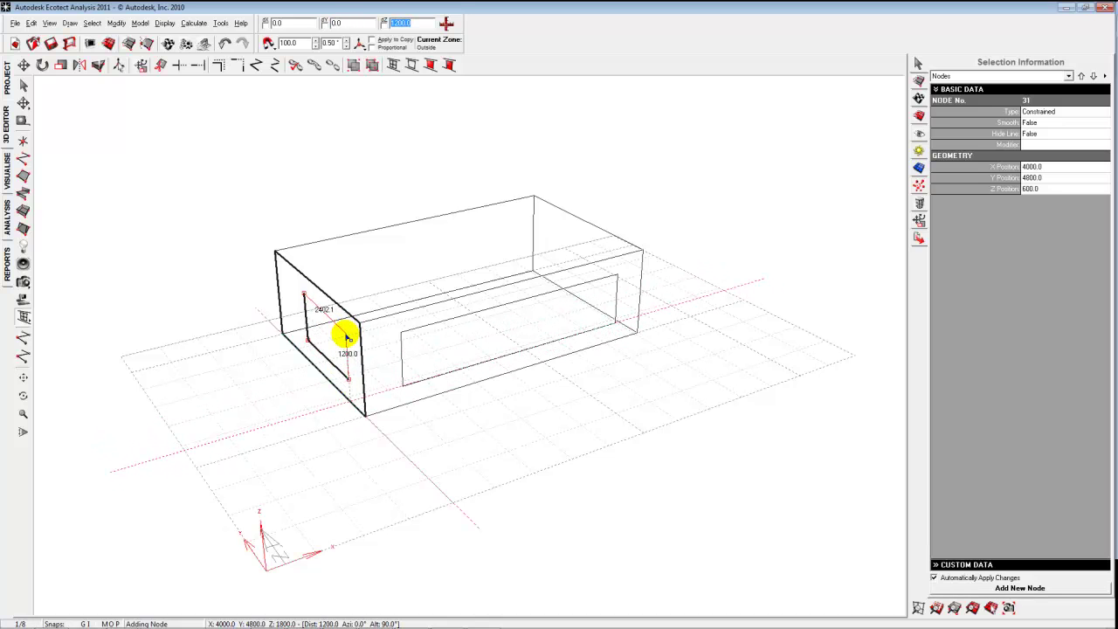
{"action": "left_click", "coordinate": [347, 335]}
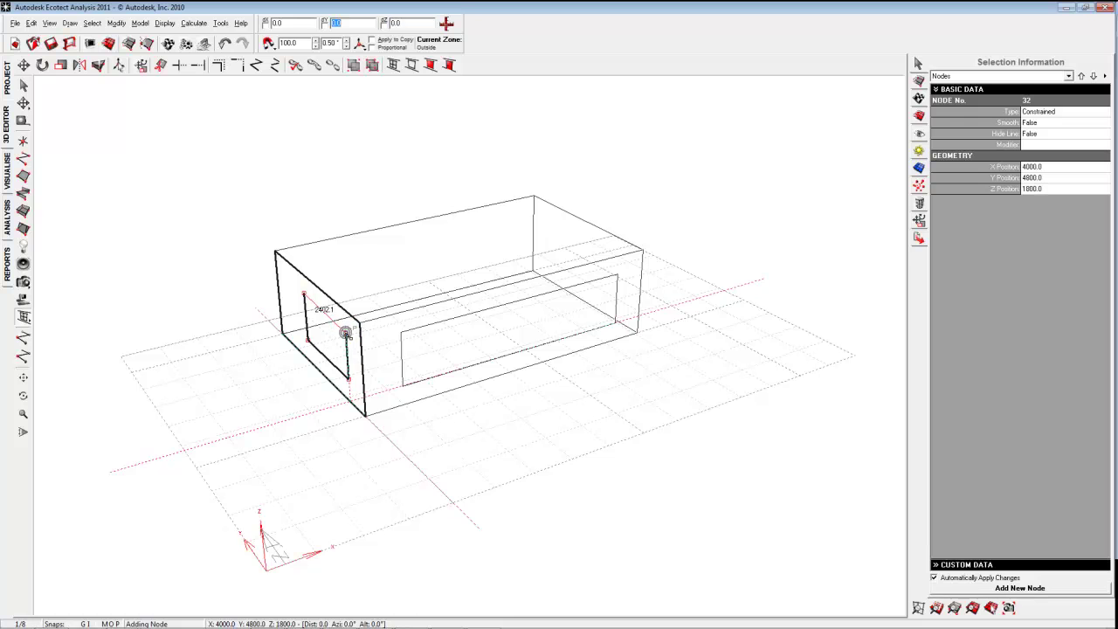
{"action": "left_click", "coordinate": [304, 297]}
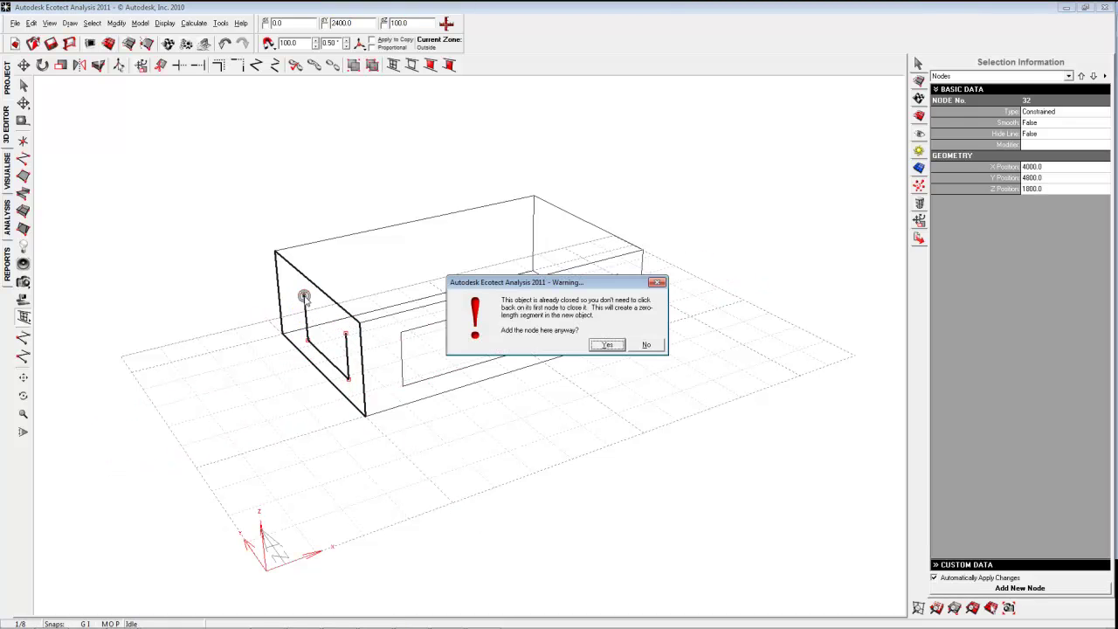
{"action": "left_click", "coordinate": [611, 343]}
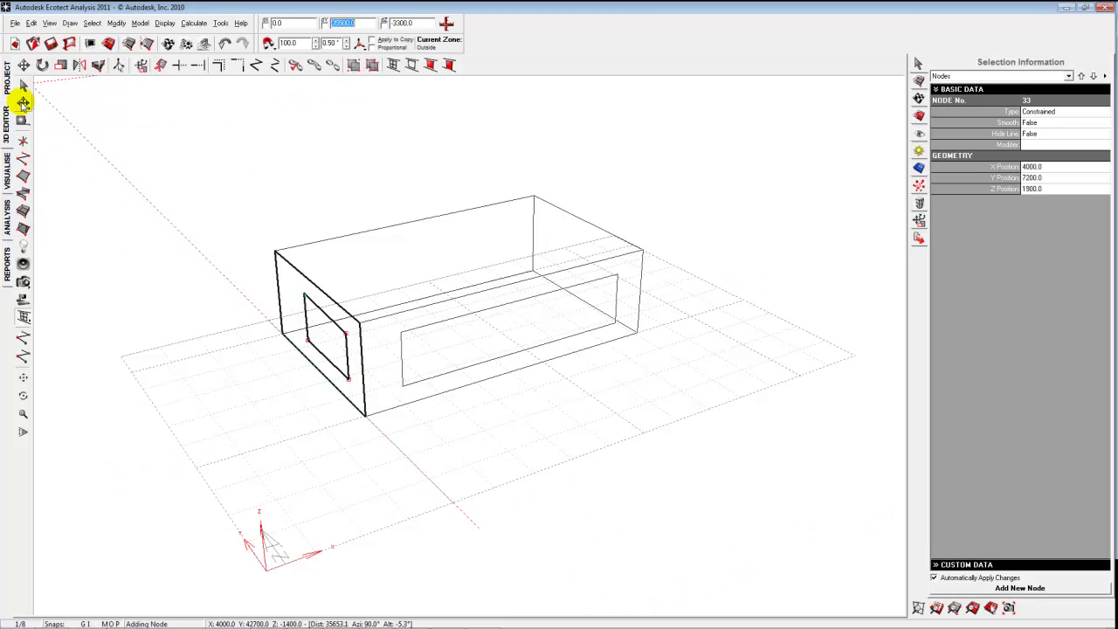
{"action": "left_click", "coordinate": [23, 88]}
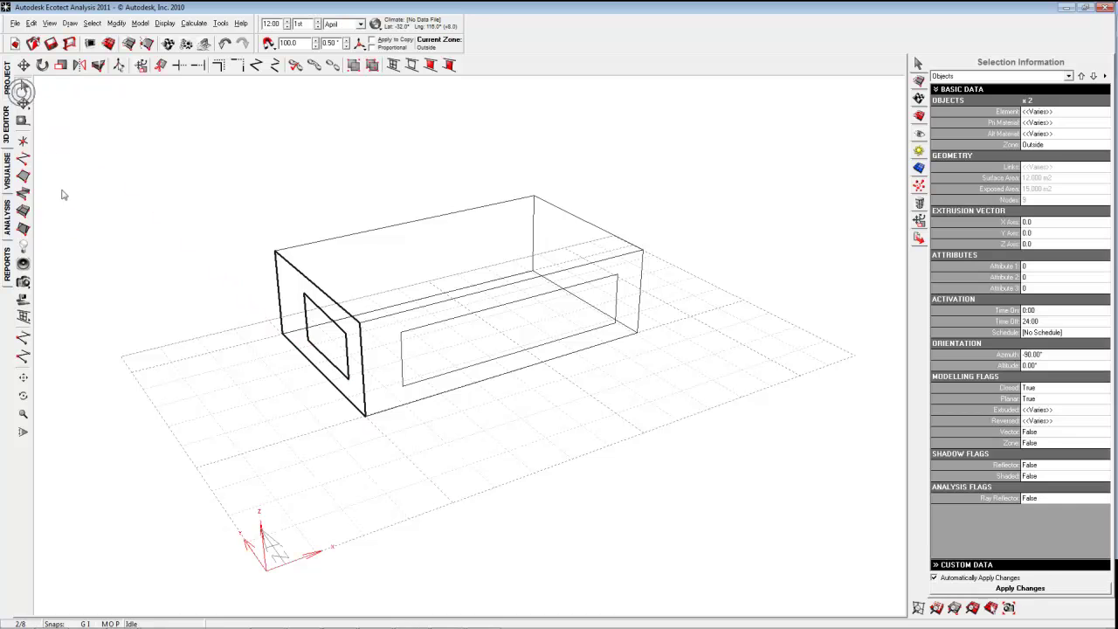
Clear the selection in the 3D Editor and examine both windows on the shaded box in the Visualise view from other angles
{"action": "left_click", "coordinate": [9, 173]}
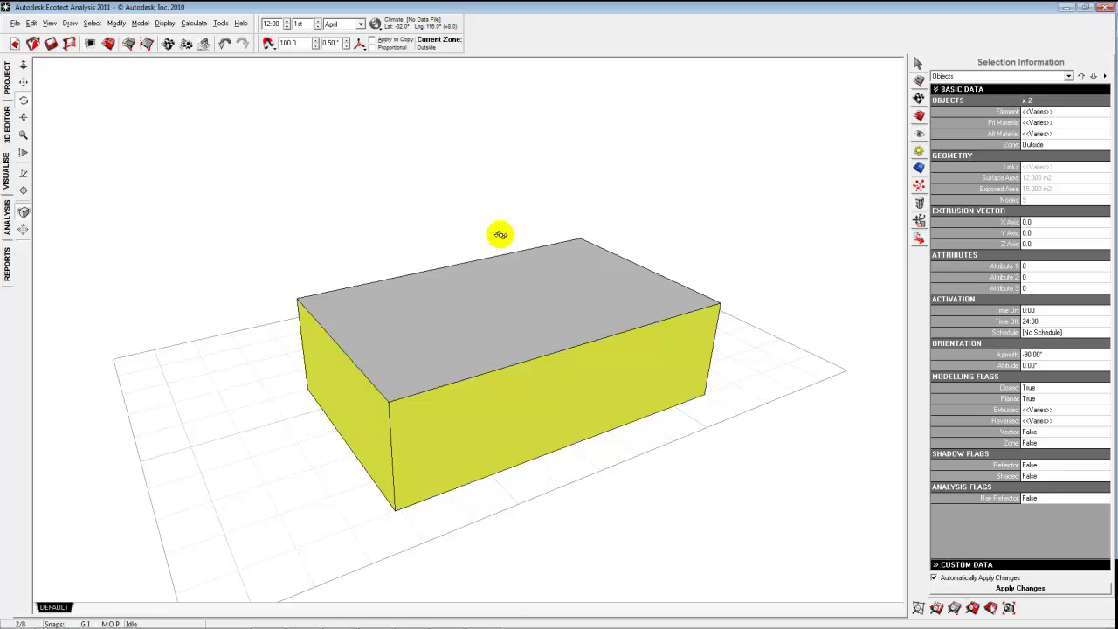
{"action": "left_click", "coordinate": [7, 77]}
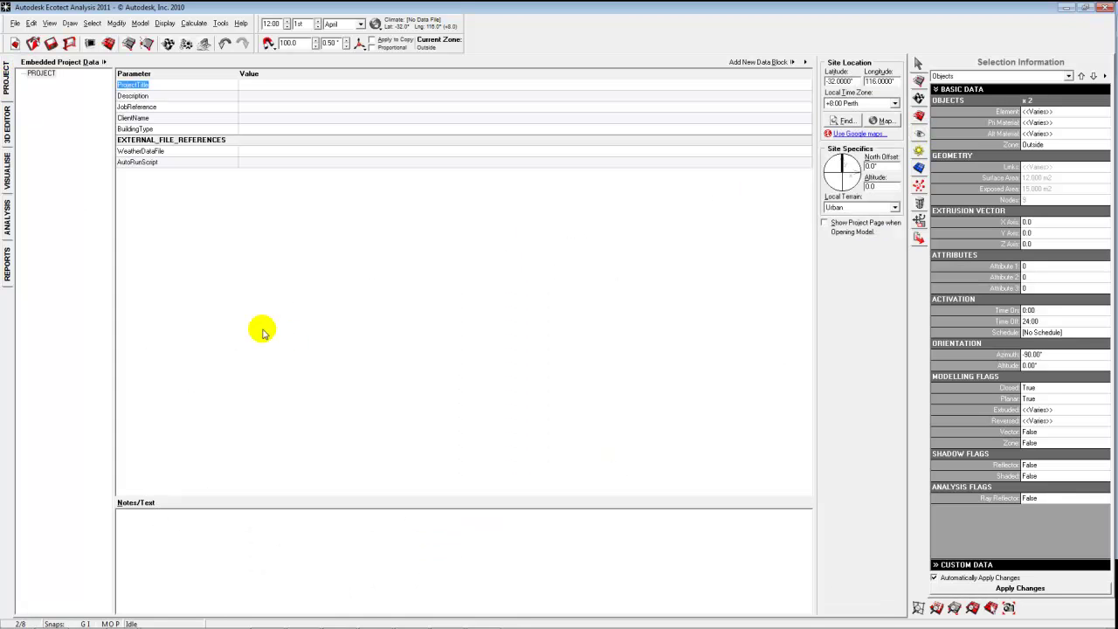
{"action": "left_click", "coordinate": [7, 131]}
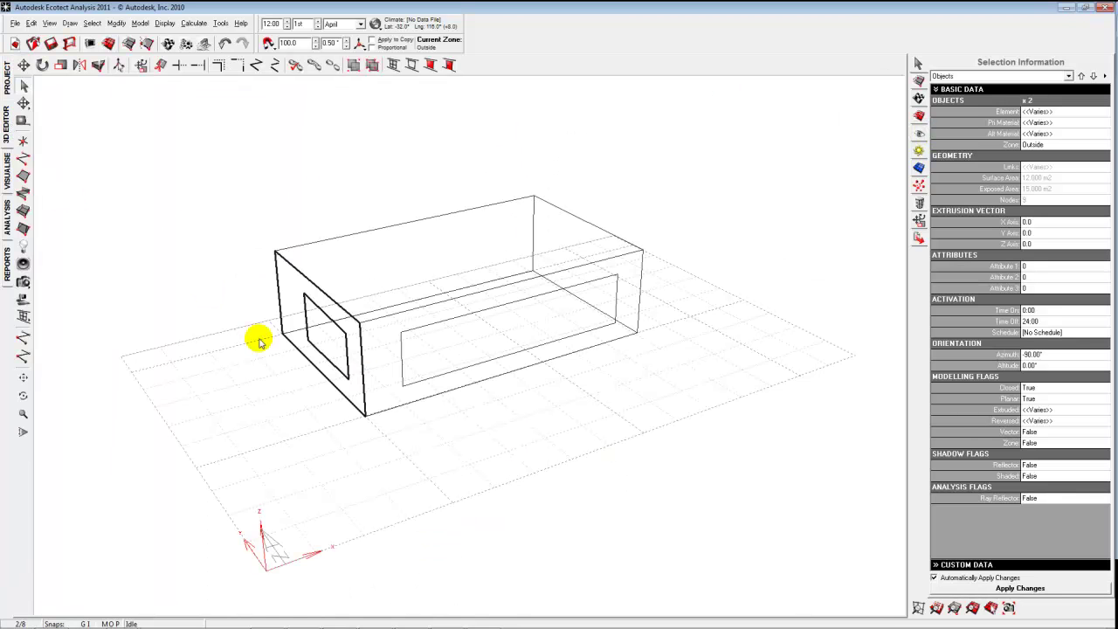
{"action": "left_click", "coordinate": [162, 185]}
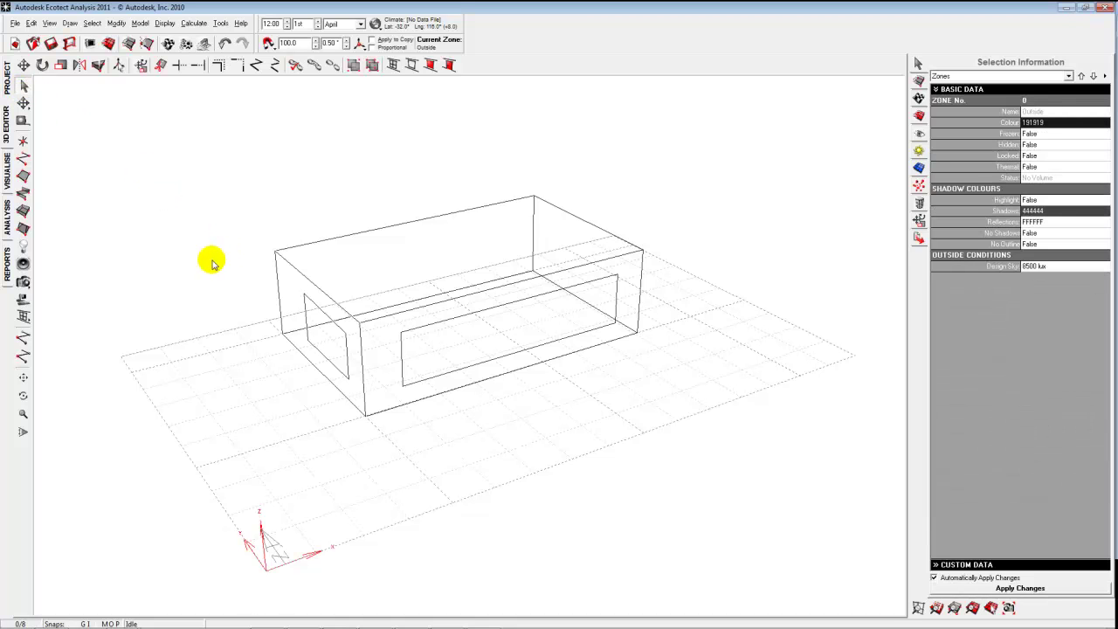
{"action": "left_click", "coordinate": [8, 175]}
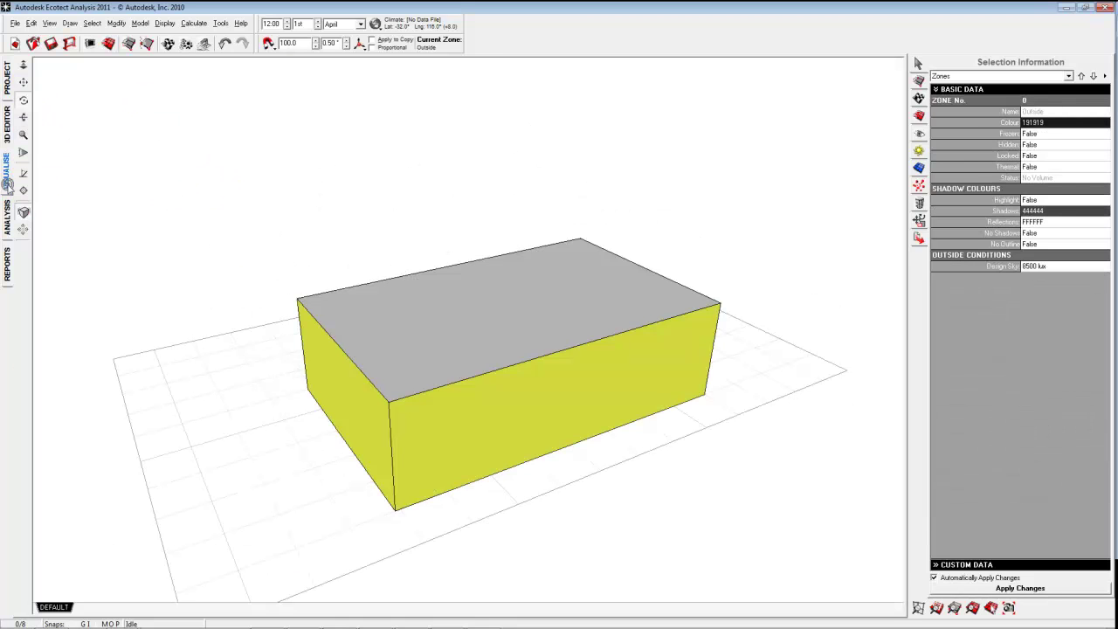
{"action": "left_click", "coordinate": [23, 101]}
{"action": "left_click_drag", "start_coordinate": [155, 320], "coordinate": [644, 359]}
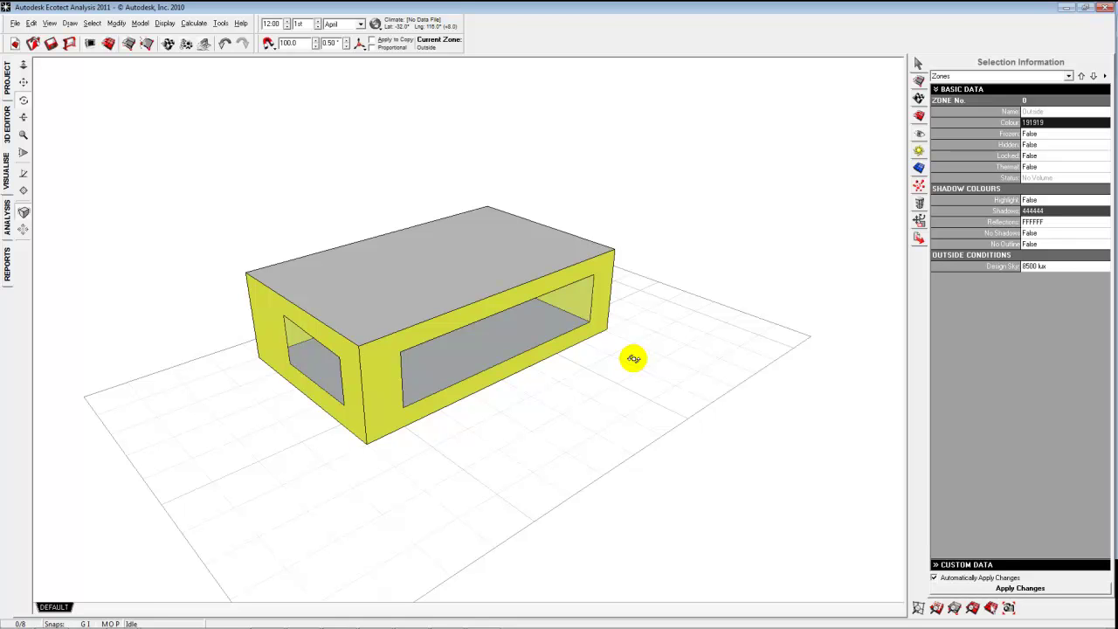
{"action": "mouse_move", "coordinate": [633, 358]}
{"action": "left_mouse_down"}
{"action": "mouse_move", "coordinate": [364, 389]}
{"action": "mouse_move", "coordinate": [255, 357]}
{"action": "mouse_move", "coordinate": [184, 370]}
{"action": "mouse_move", "coordinate": [274, 417]}
{"action": "mouse_move", "coordinate": [482, 425]}
{"action": "mouse_move", "coordinate": [567, 395]}
{"action": "mouse_move", "coordinate": [631, 352]}
{"action": "mouse_move", "coordinate": [639, 323]}
{"action": "mouse_move", "coordinate": [640, 350]}
{"action": "left_mouse_up"}
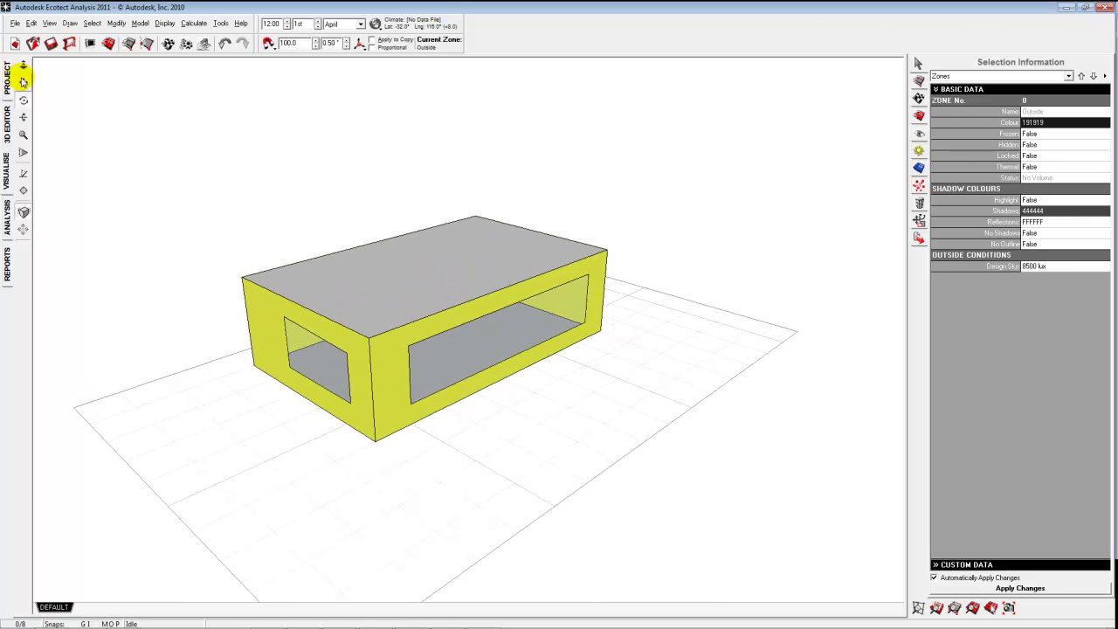
Return to the 3D Editor, examine the side window's element properties and glazing material, and clear the selection
{"action": "left_click", "coordinate": [7, 125]}
{"action": "left_click", "coordinate": [310, 320]}
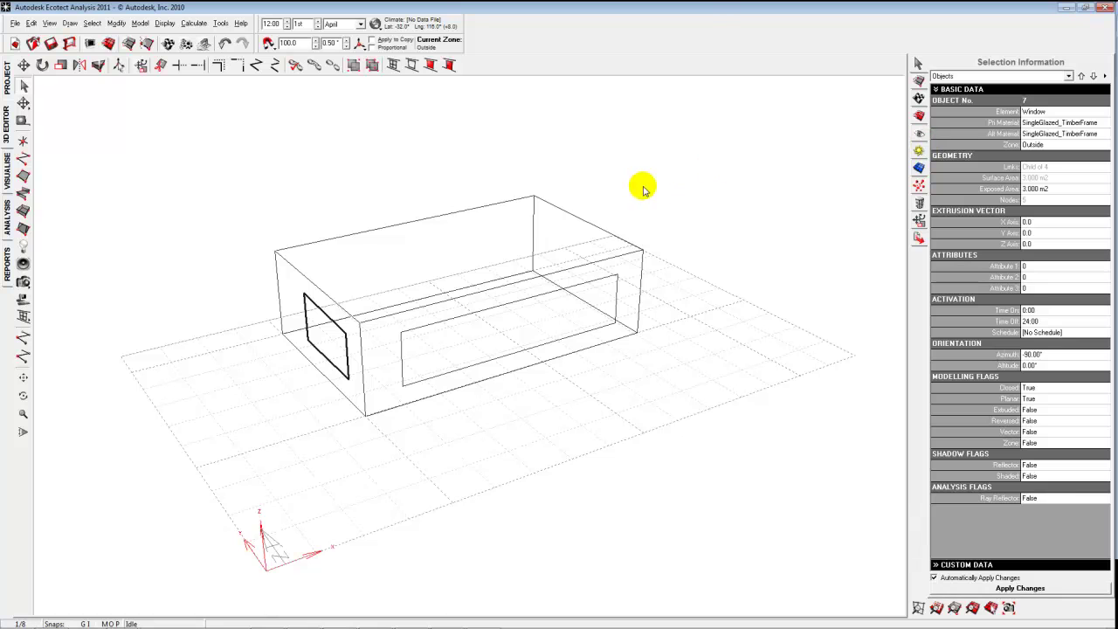
{"action": "left_click", "coordinate": [338, 208]}
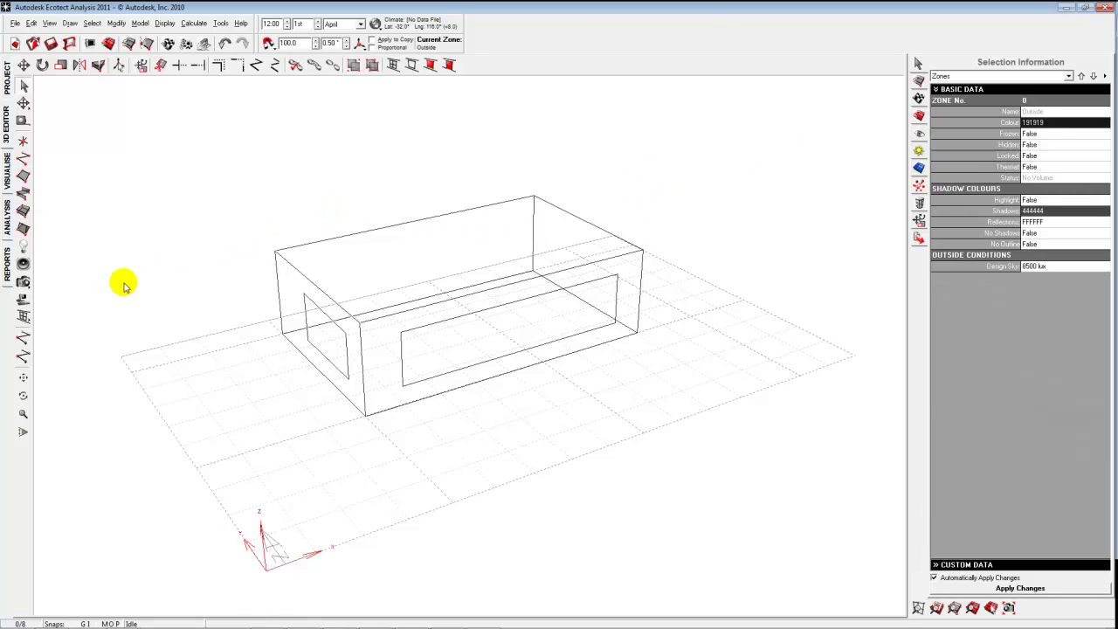
Preview the box's shadows in the Visualise view through the Shadow Settings, and turn the shadow display off again
{"action": "left_click", "coordinate": [6, 179]}
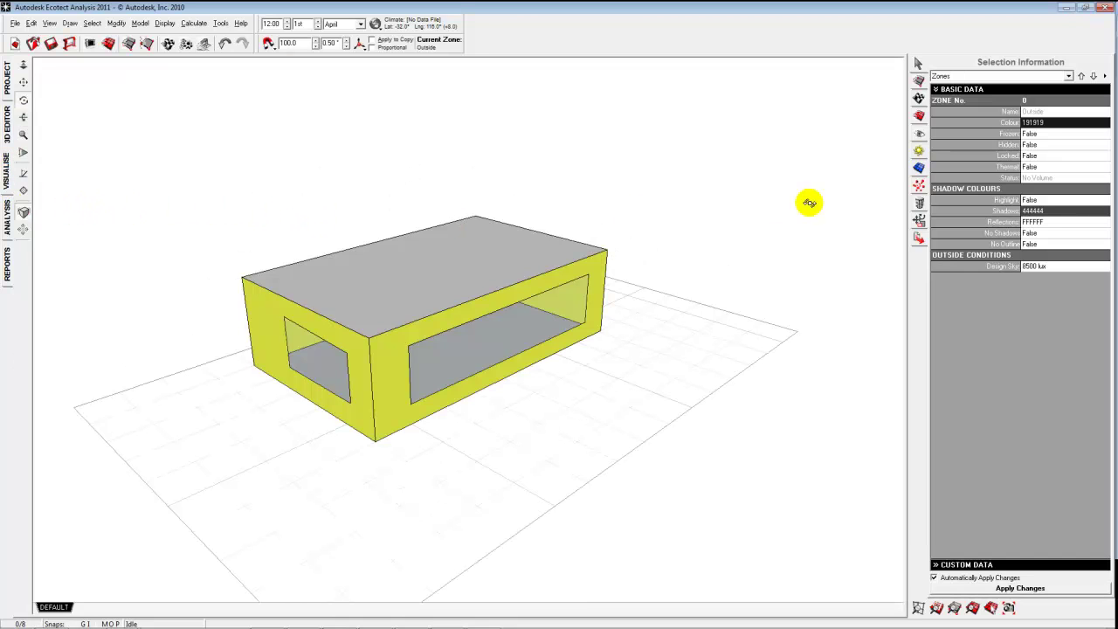
{"action": "left_click", "coordinate": [920, 151]}
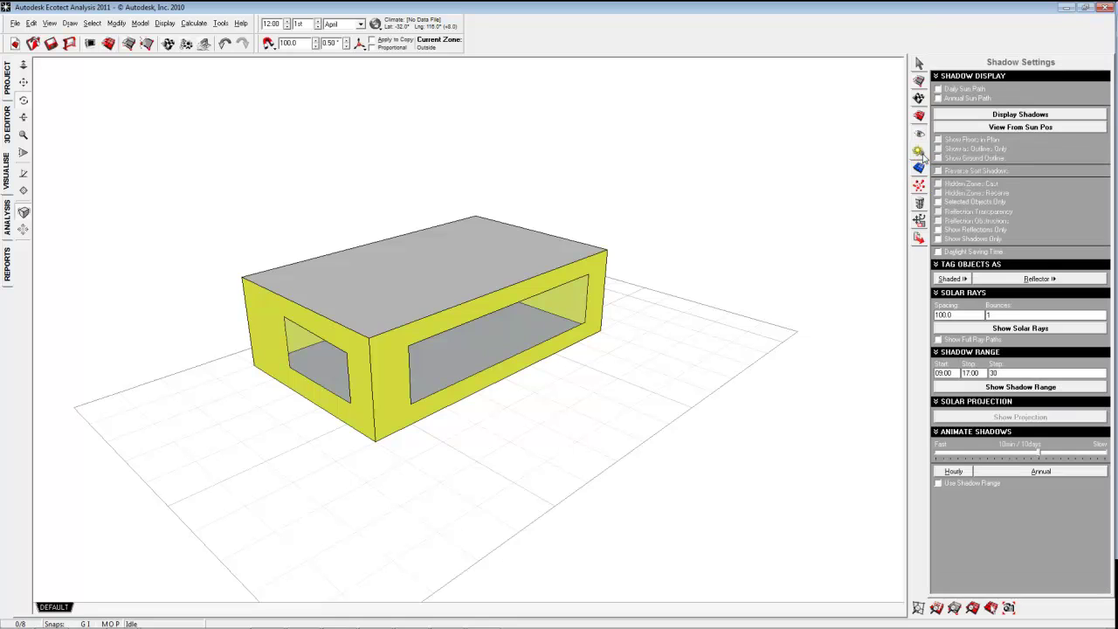
{"action": "left_click", "coordinate": [1009, 117]}
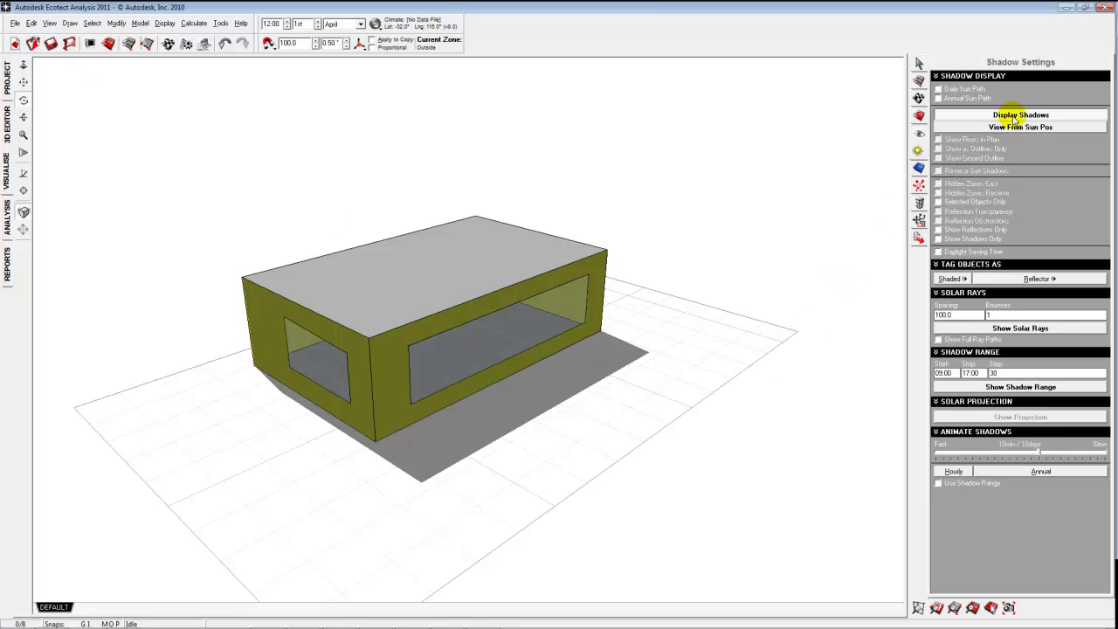
{"action": "left_click", "coordinate": [1012, 115]}
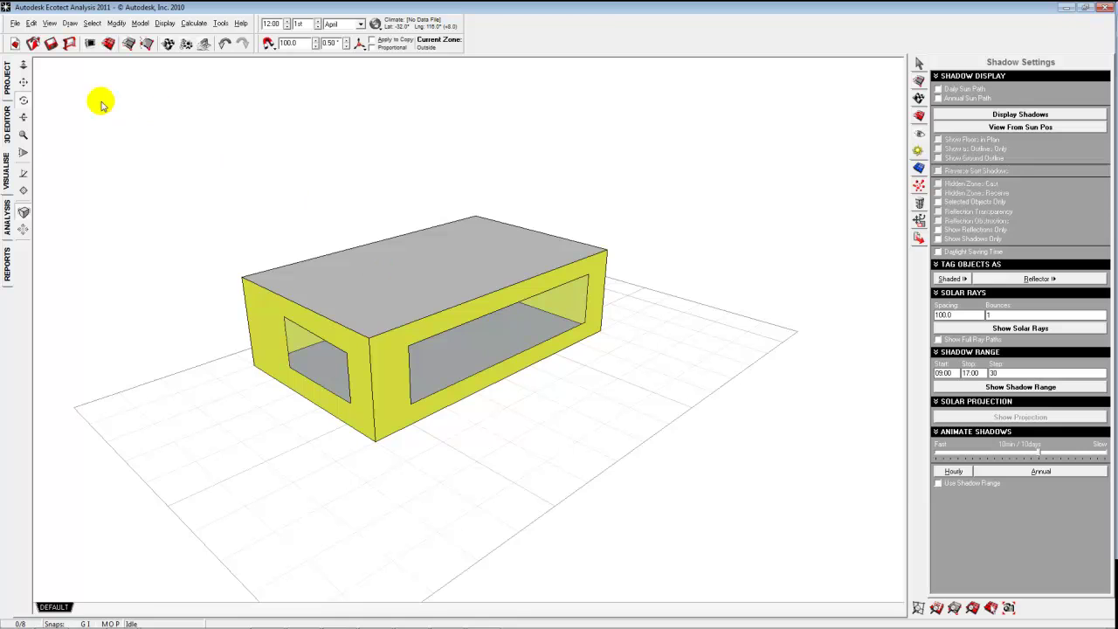
Delete the front and side windows in the 3D Editor, check the box in the Visualise view, and return to the 3D Editor
{"action": "left_click", "coordinate": [11, 122]}
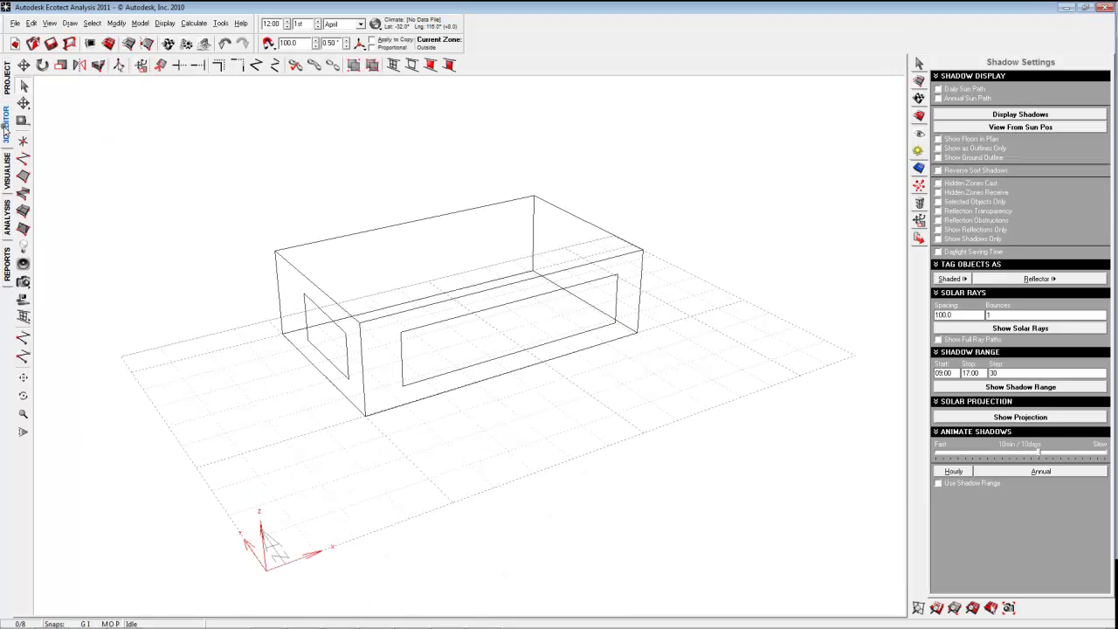
{"action": "left_click", "coordinate": [433, 381]}
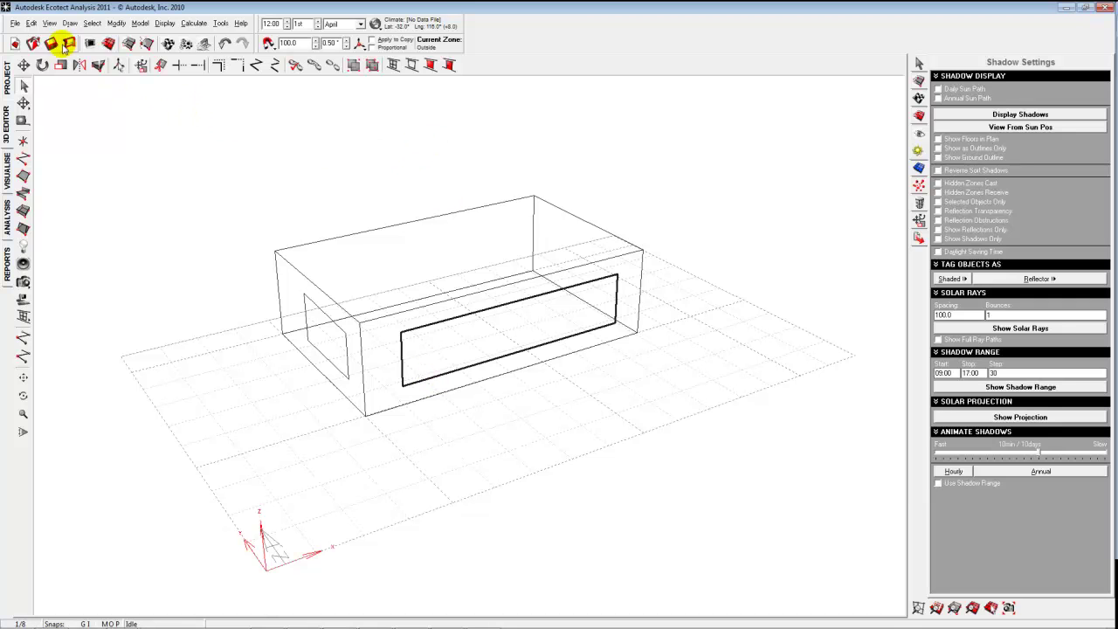
{"action": "left_click", "coordinate": [37, 25]}
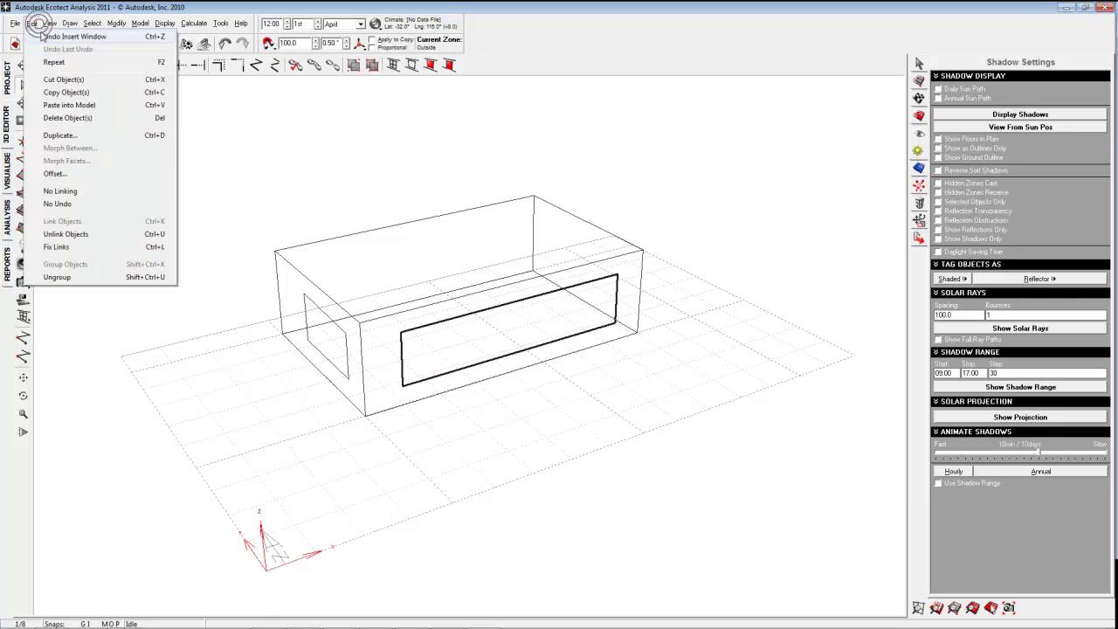
{"action": "left_click", "coordinate": [71, 118]}
{"action": "left_click", "coordinate": [305, 302]}
{"action": "left_click", "coordinate": [32, 24]}
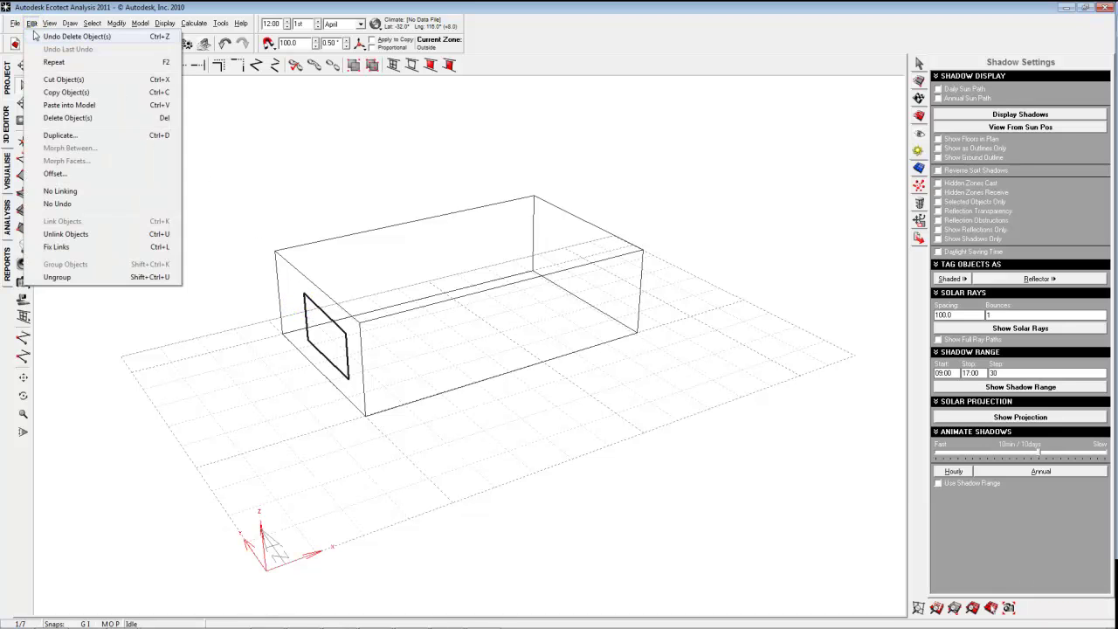
{"action": "left_click", "coordinate": [71, 119]}
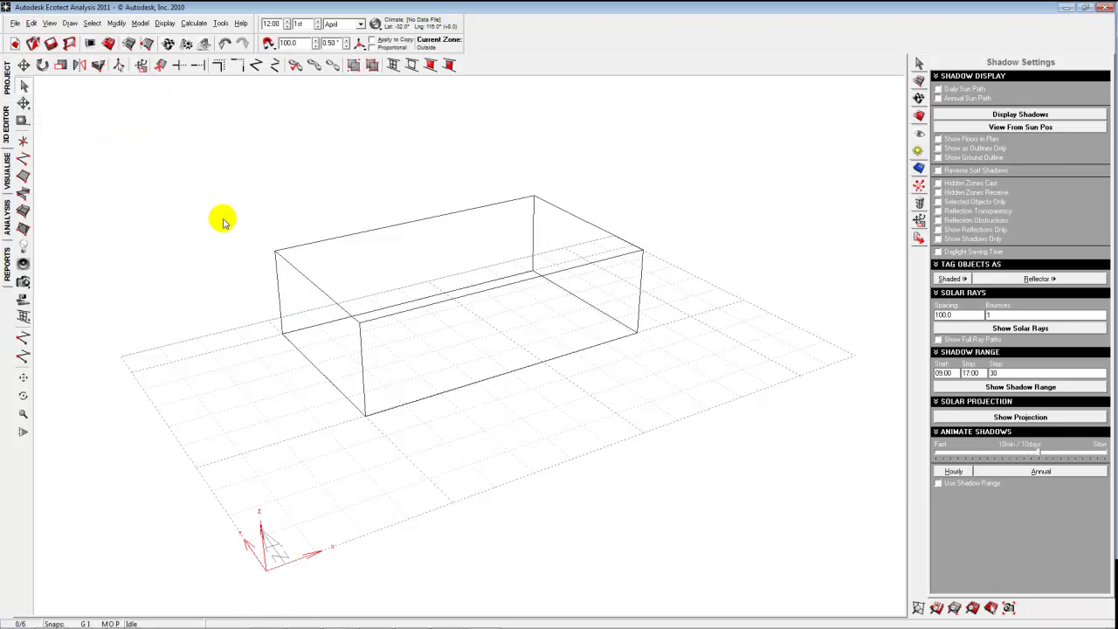
{"action": "left_click", "coordinate": [6, 175]}
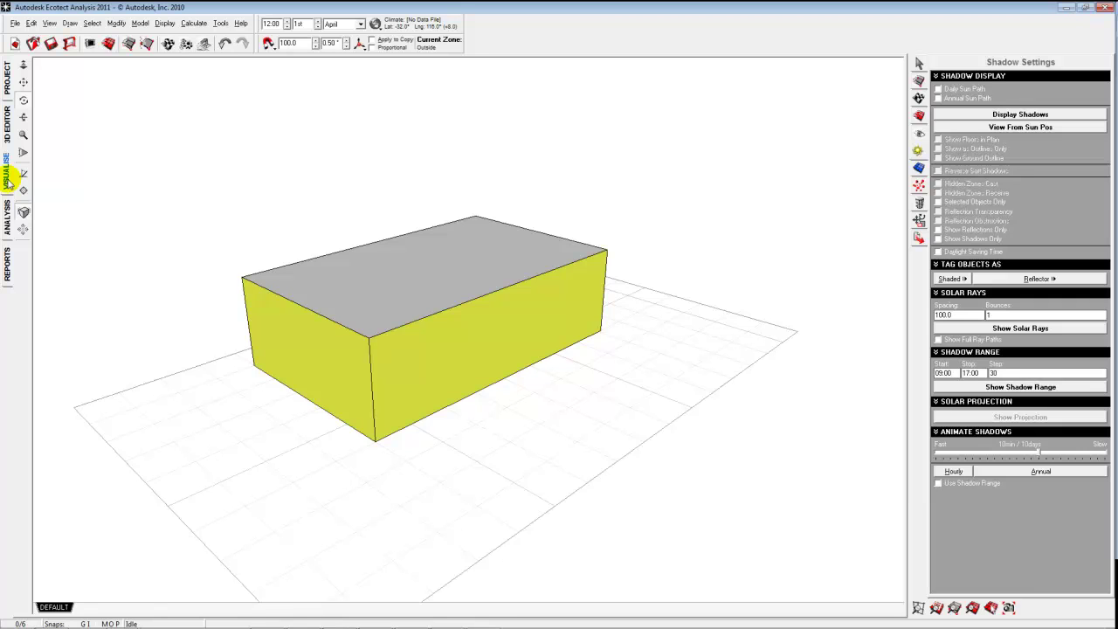
{"action": "left_click", "coordinate": [7, 129]}
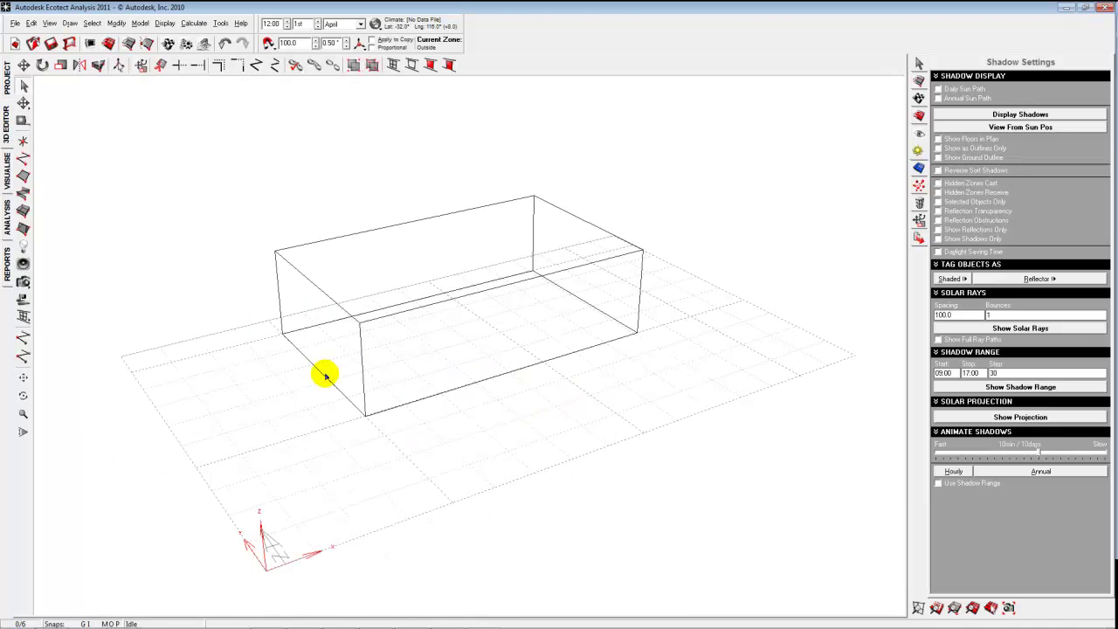
Add a child window about 6800 by 1300 mm to the long front wall and close its outline
{"action": "left_click", "coordinate": [641, 299]}
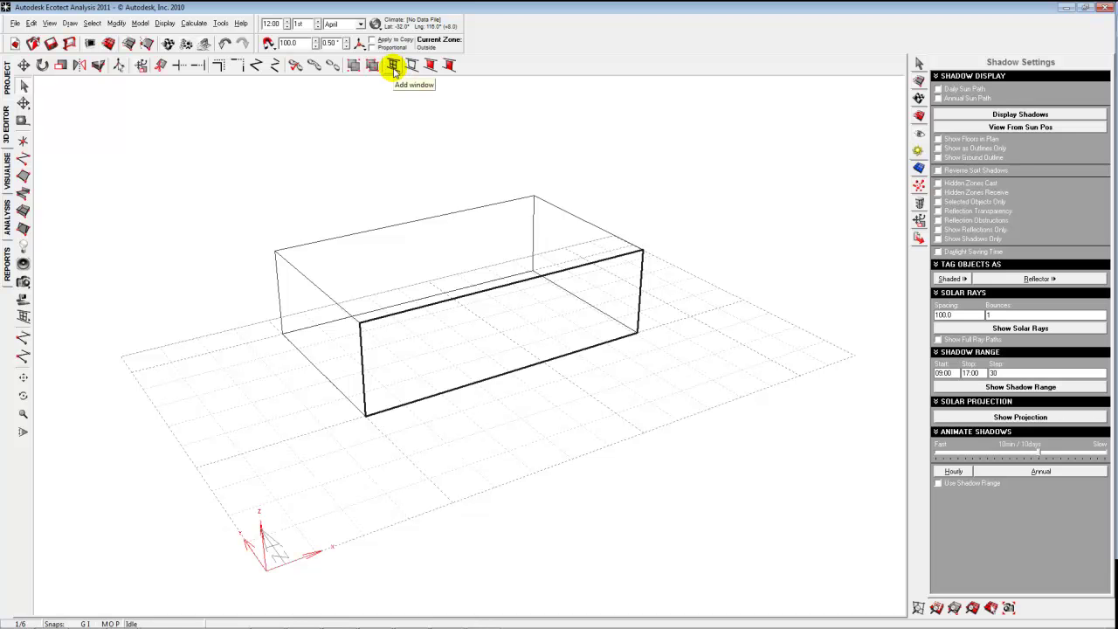
{"action": "left_click", "coordinate": [394, 69]}
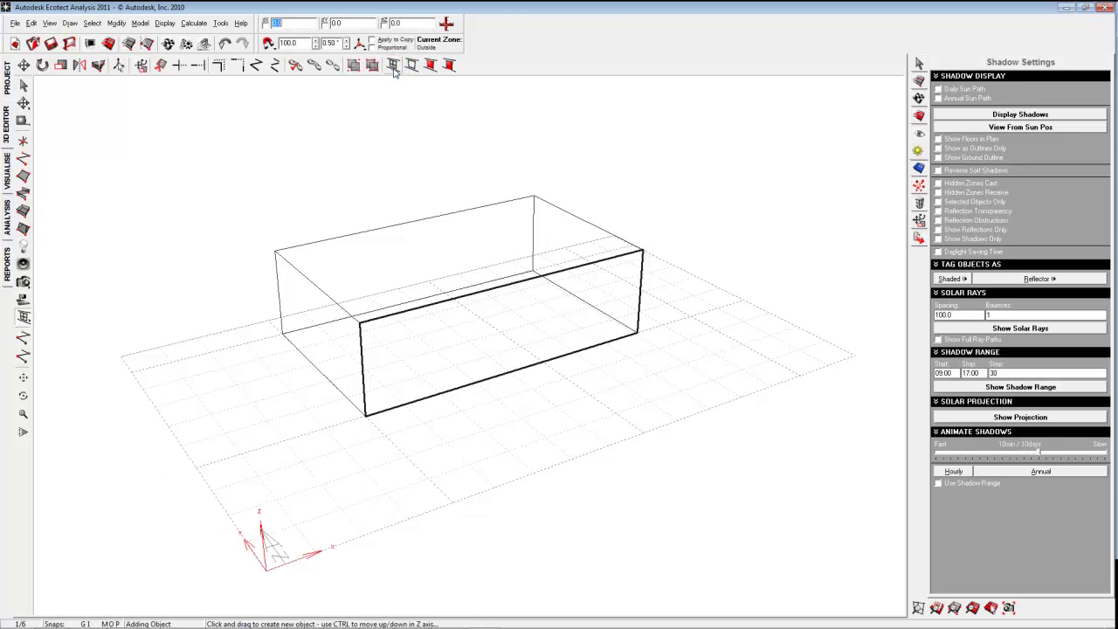
{"action": "left_click", "coordinate": [389, 343]}
{"action": "left_click", "coordinate": [392, 389]}
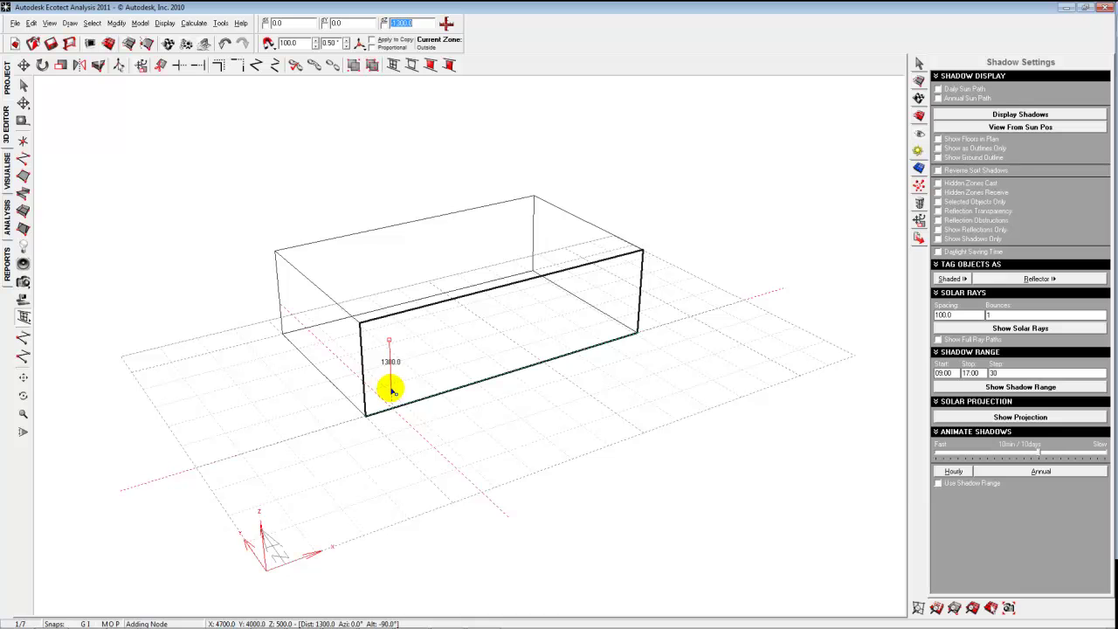
{"action": "left_click", "coordinate": [623, 323]}
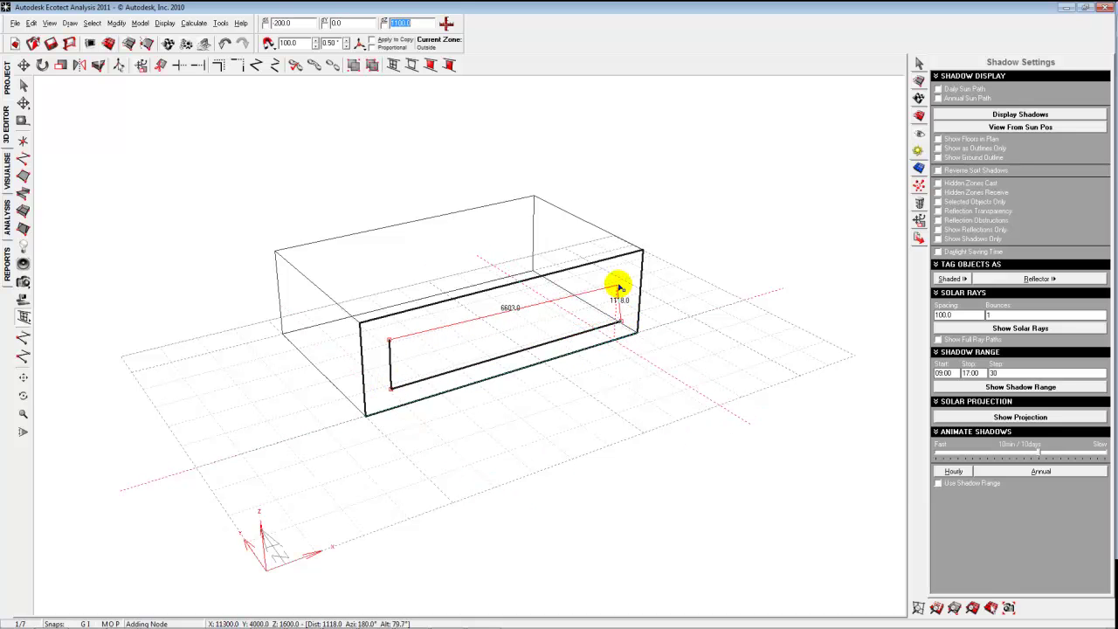
{"action": "left_click", "coordinate": [624, 278]}
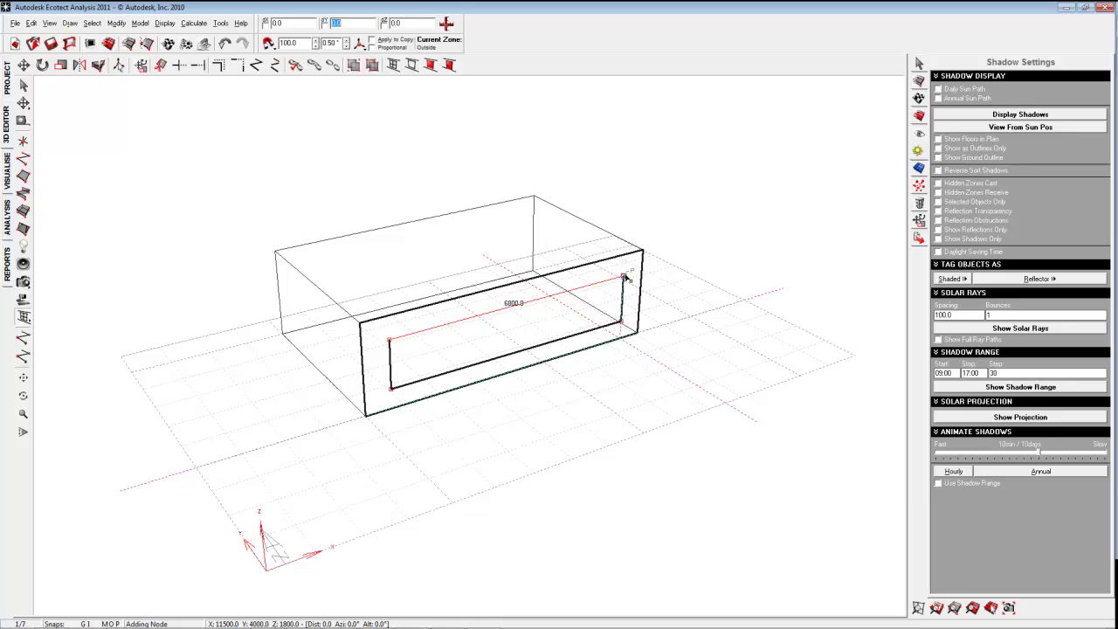
{"action": "left_click", "coordinate": [390, 341]}
{"action": "left_click", "coordinate": [599, 343]}
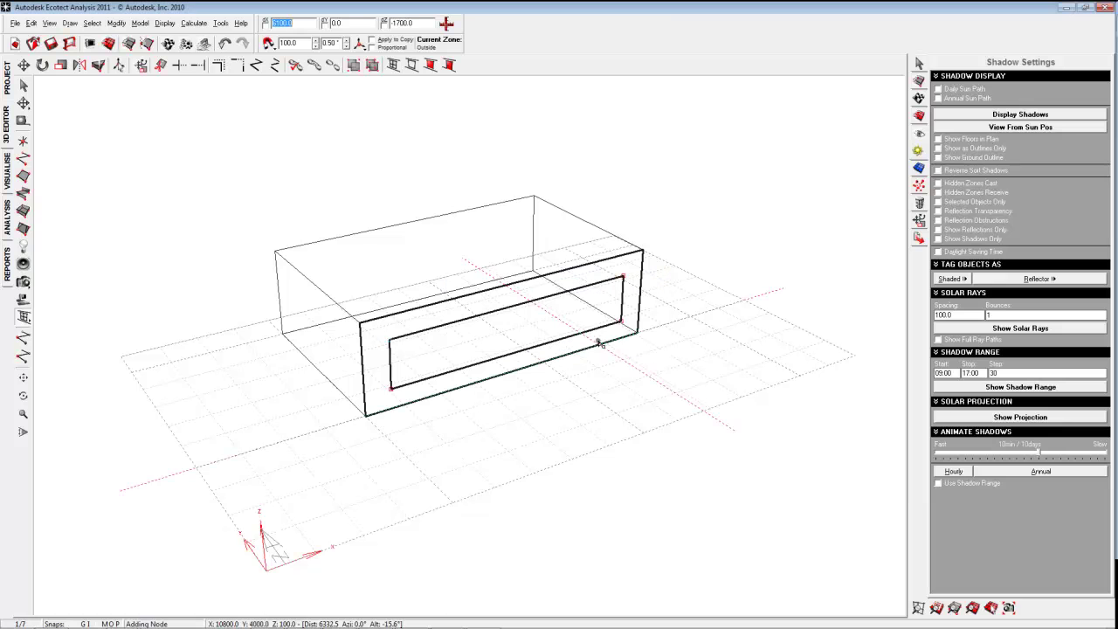
Try to draw a window over the short side wall with the front wall still selected, and check it in the Visualise view
{"action": "left_click", "coordinate": [393, 64]}
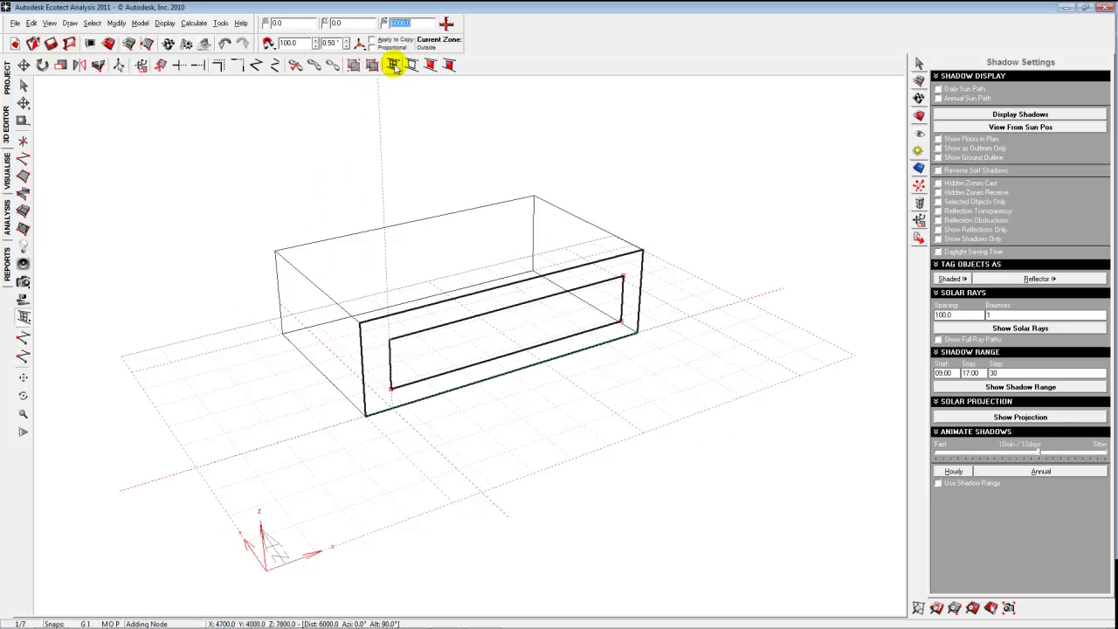
{"action": "left_click", "coordinate": [292, 287]}
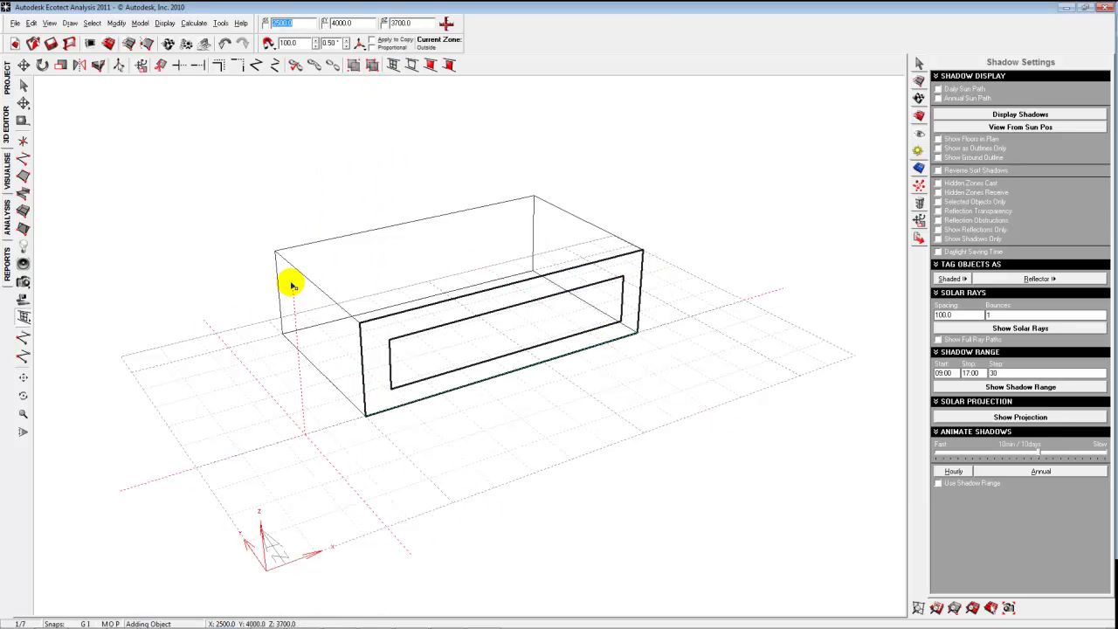
{"action": "left_click", "coordinate": [292, 328]}
{"action": "left_click", "coordinate": [356, 392]}
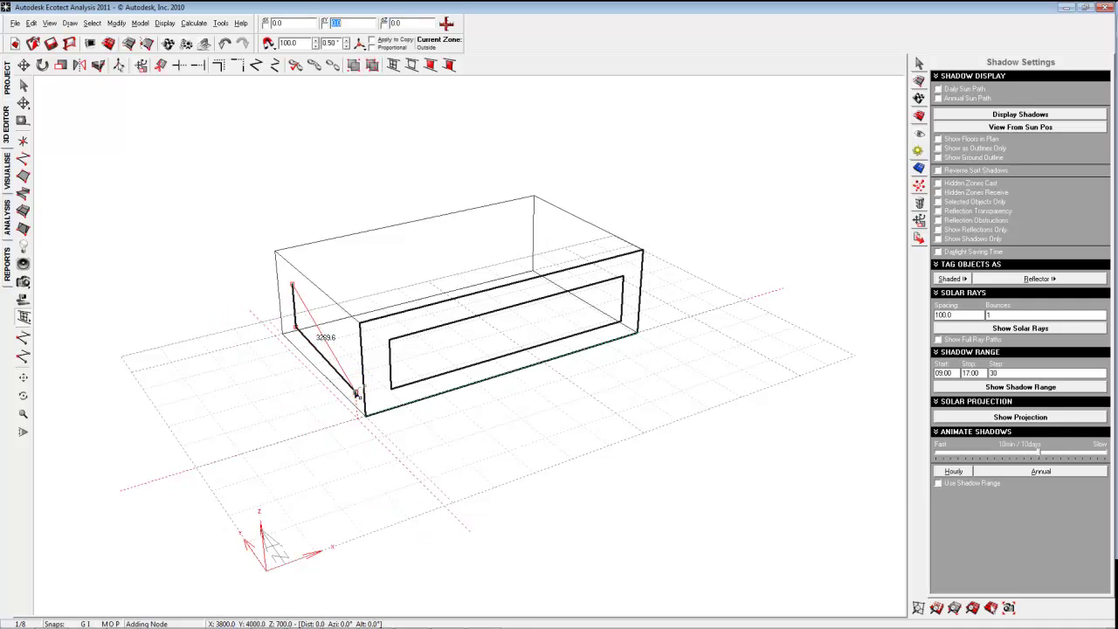
{"action": "left_click", "coordinate": [354, 340]}
{"action": "left_click", "coordinate": [298, 297]}
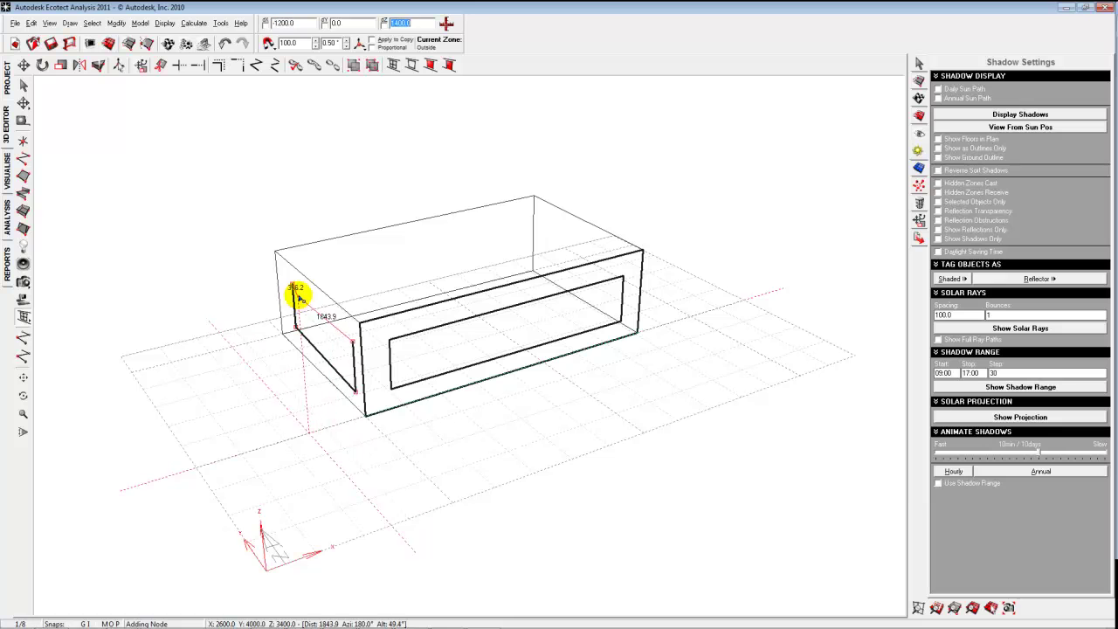
{"action": "left_click", "coordinate": [294, 284]}
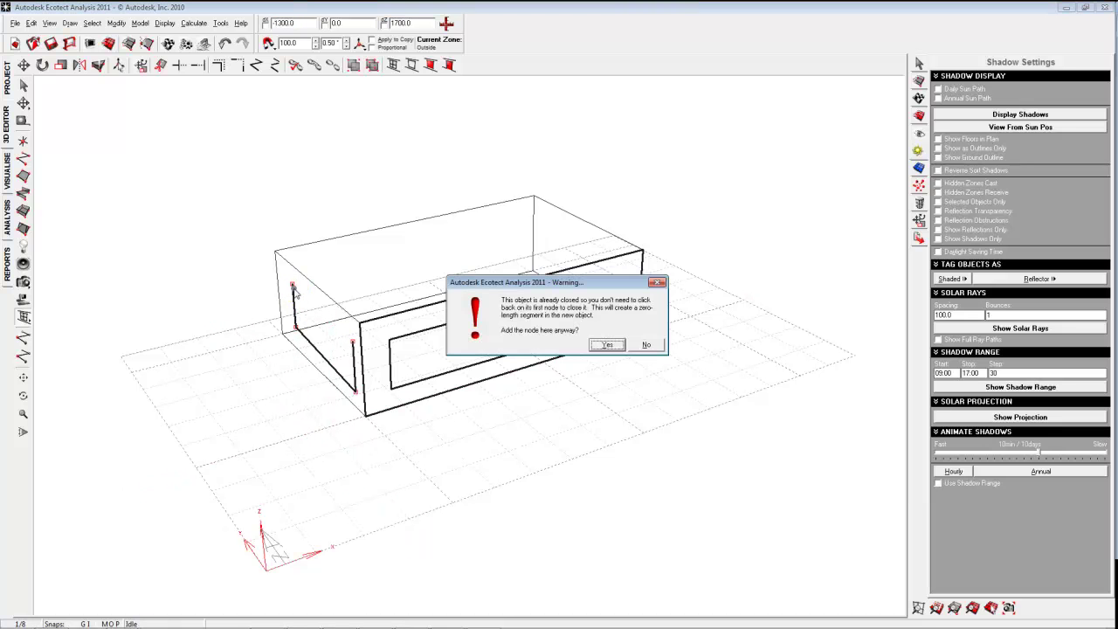
{"action": "left_click", "coordinate": [591, 344]}
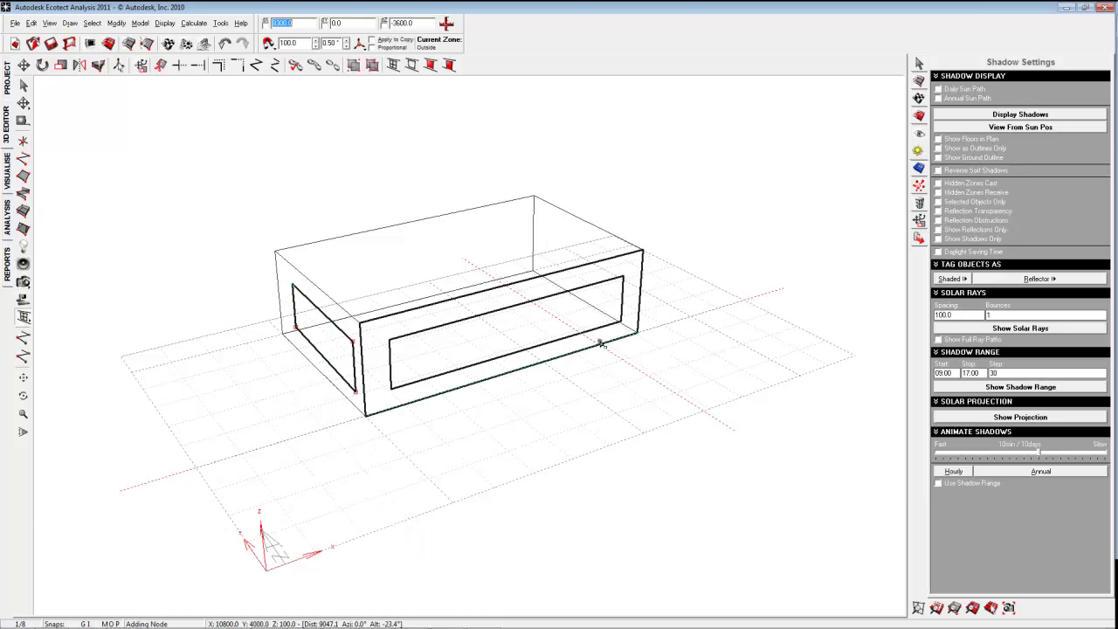
{"action": "left_click", "coordinate": [7, 174]}
{"action": "left_click", "coordinate": [23, 100]}
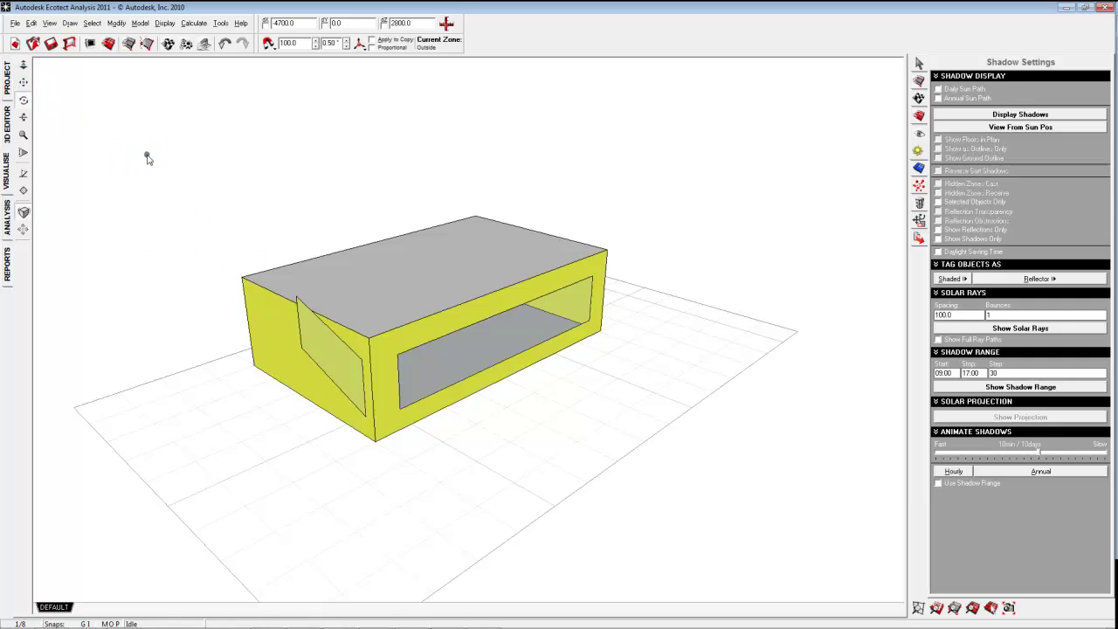
Return to the 3D Editor, leave the window tool, and delete the misplaced window near the short side wall
{"action": "left_click", "coordinate": [7, 123]}
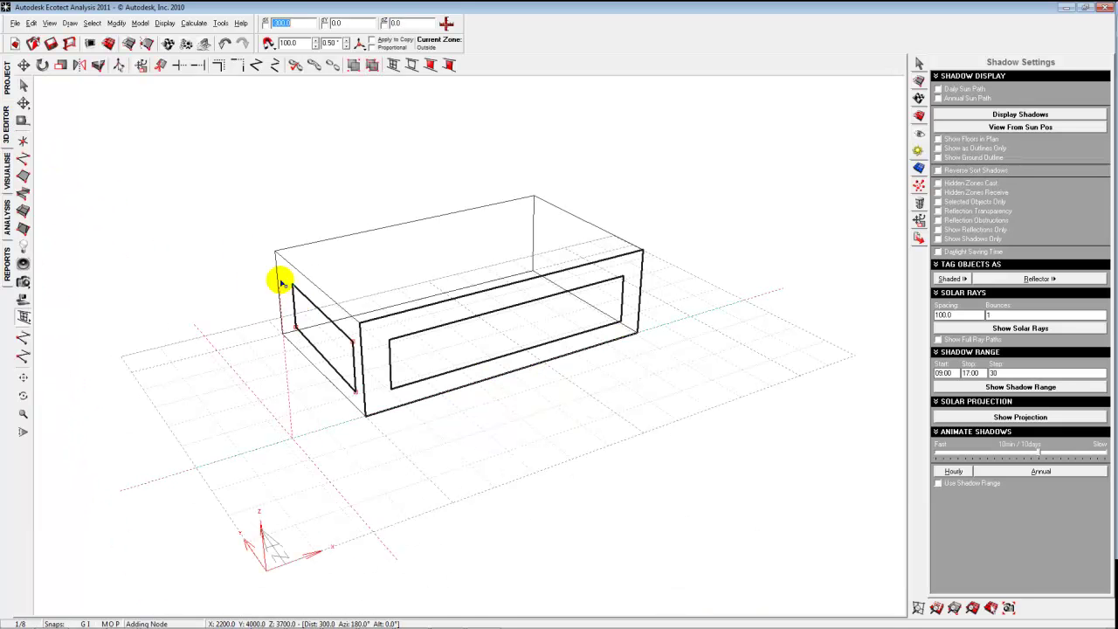
{"action": "left_click", "coordinate": [24, 85]}
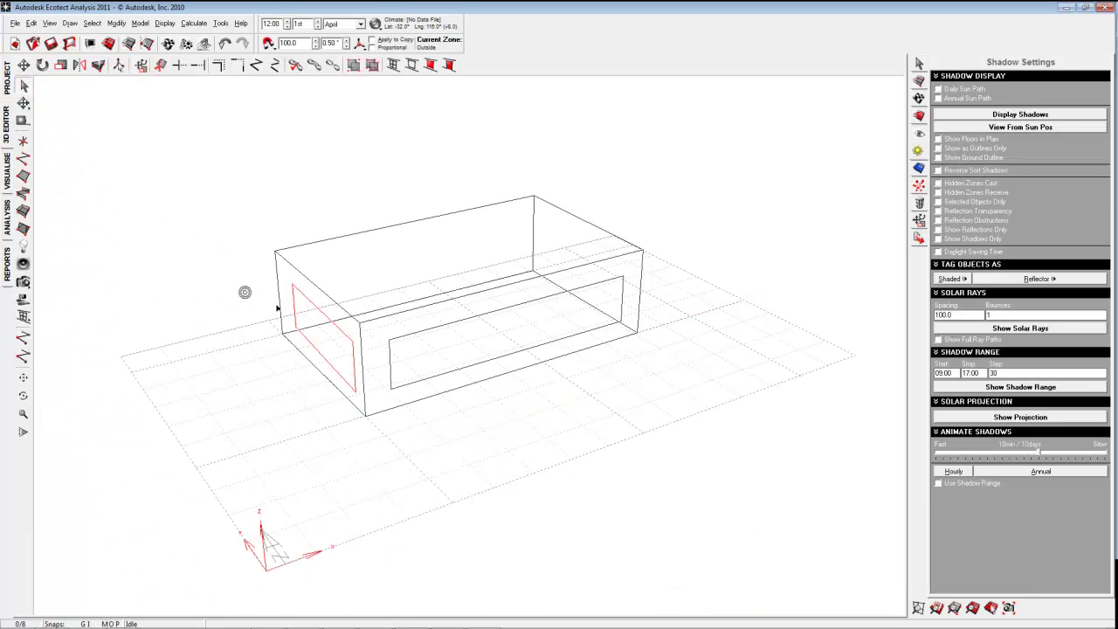
{"action": "left_click", "coordinate": [294, 302]}
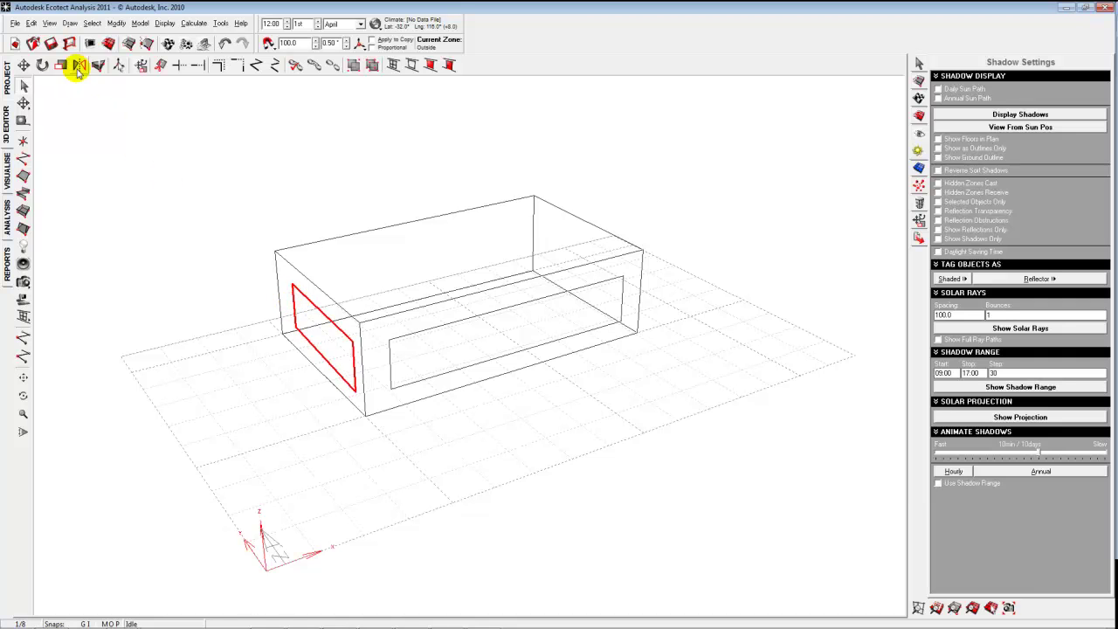
{"action": "left_click", "coordinate": [31, 22]}
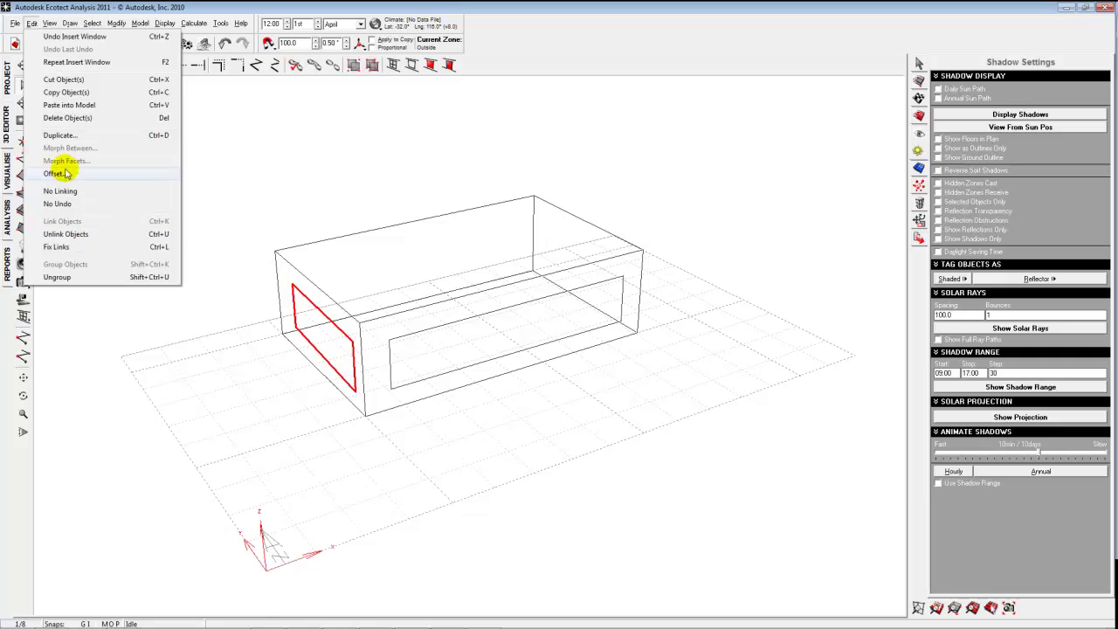
{"action": "left_click", "coordinate": [63, 118]}
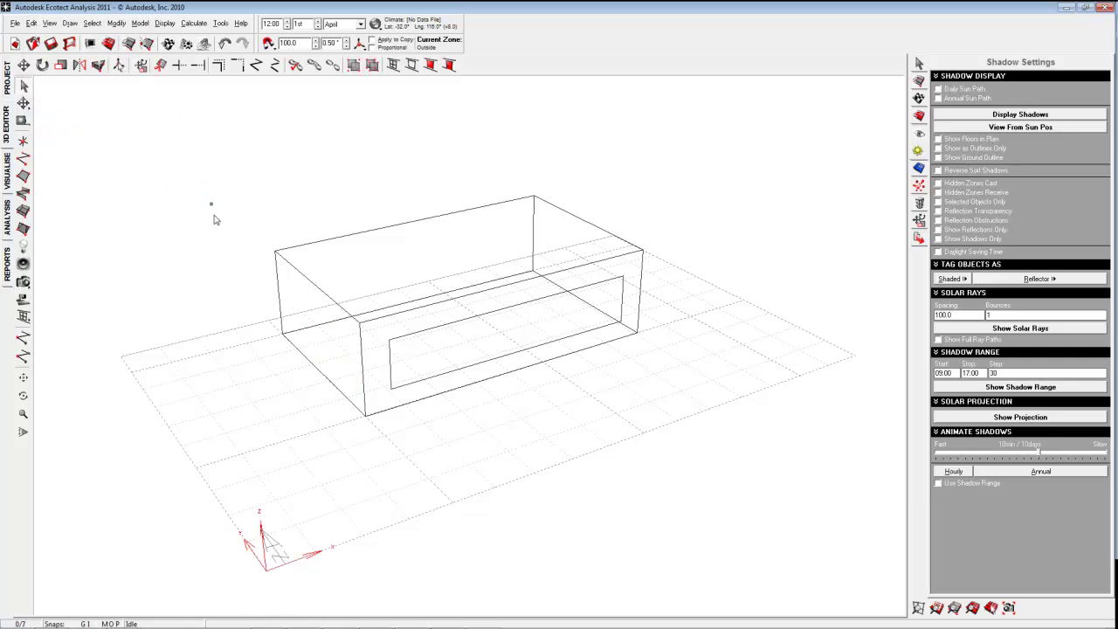
Select the short side wall adjoining the front wall and add a child window about 3200 by 1600 mm to it
{"action": "left_click", "coordinate": [294, 267]}
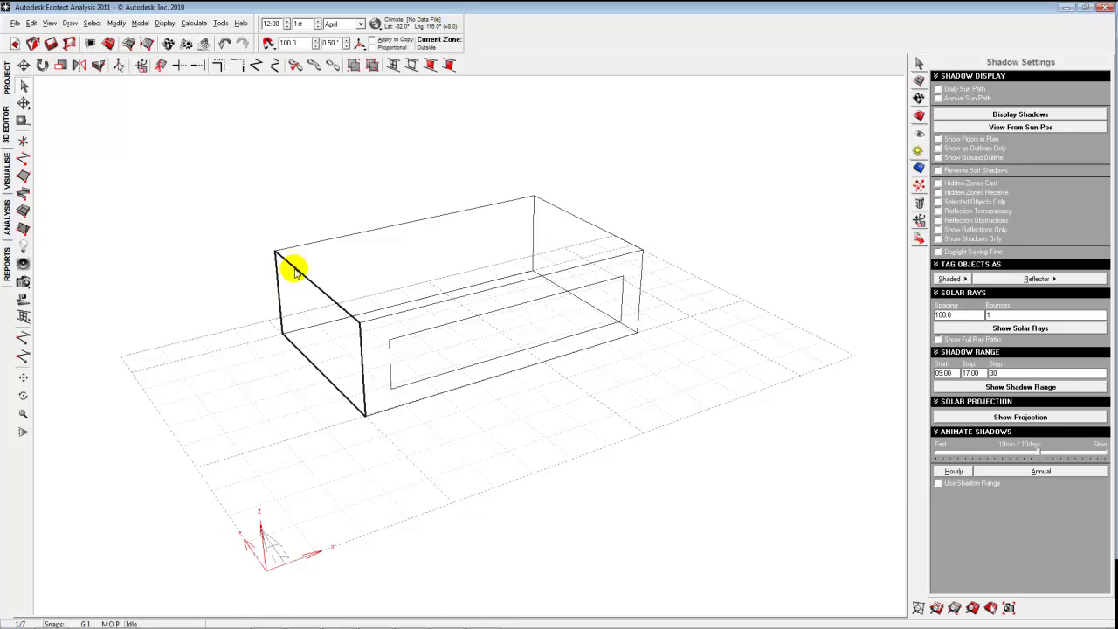
{"action": "left_click", "coordinate": [393, 64]}
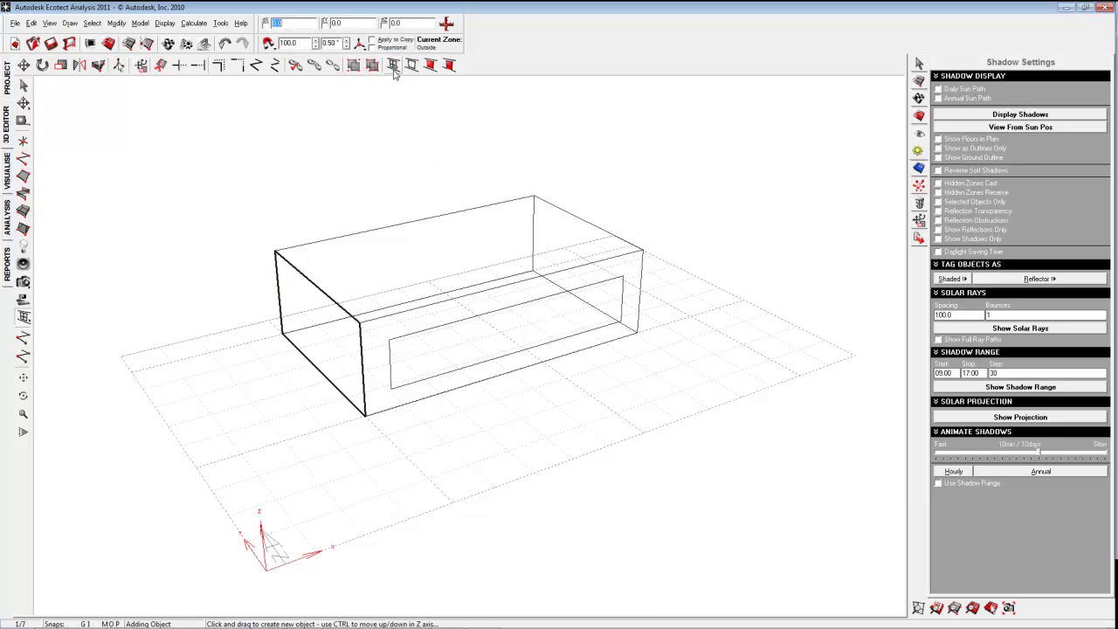
{"action": "left_click", "coordinate": [299, 336]}
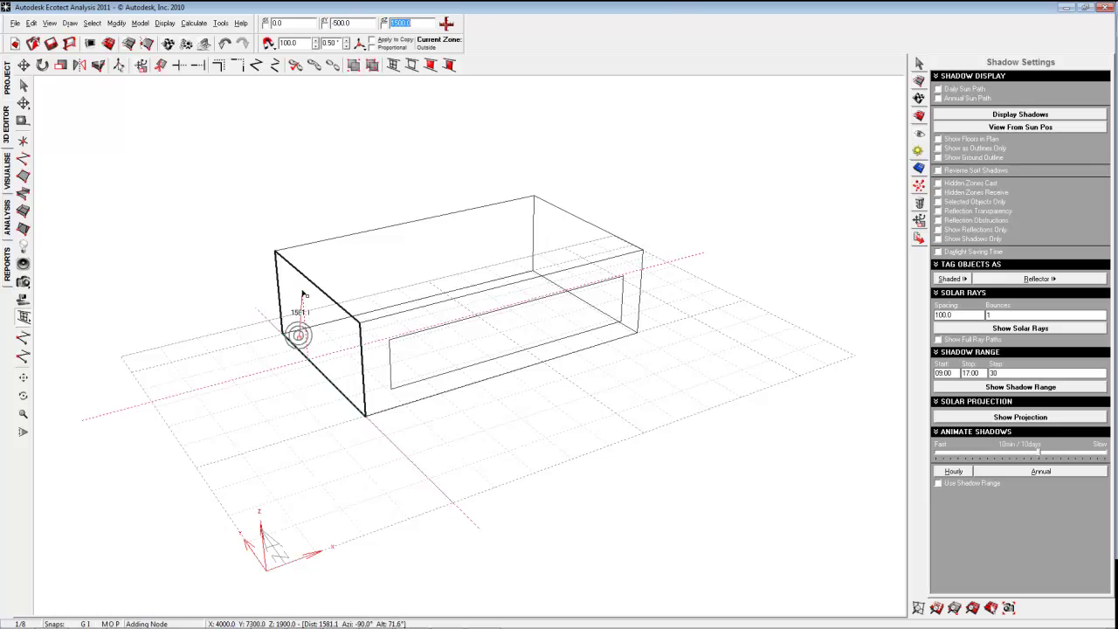
{"action": "left_click", "coordinate": [294, 281]}
{"action": "left_click", "coordinate": [350, 330]}
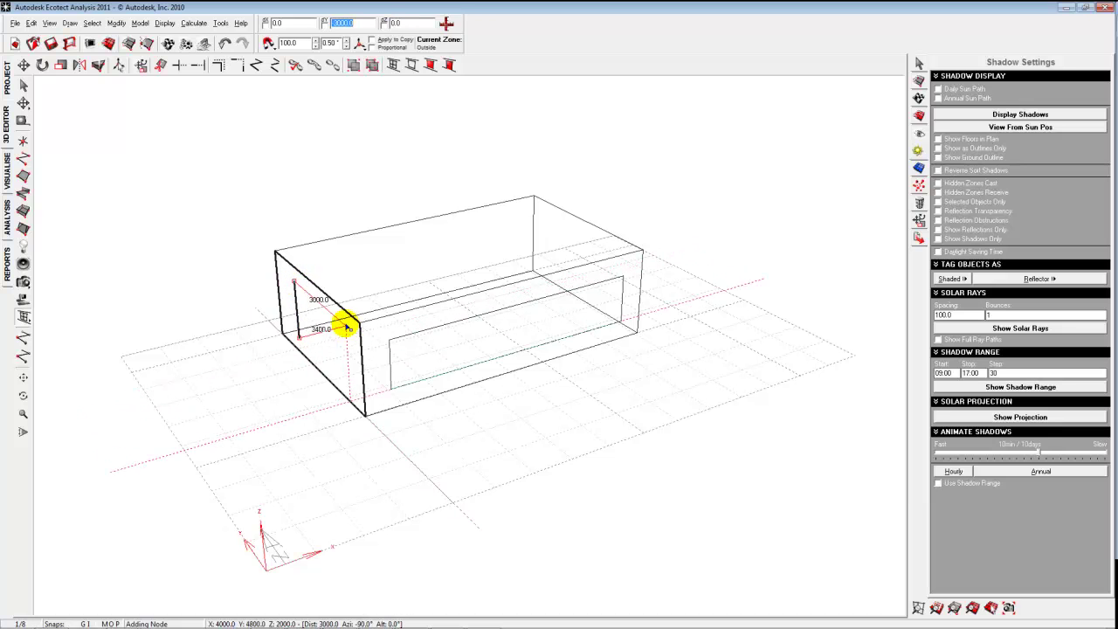
{"action": "left_click", "coordinate": [351, 384]}
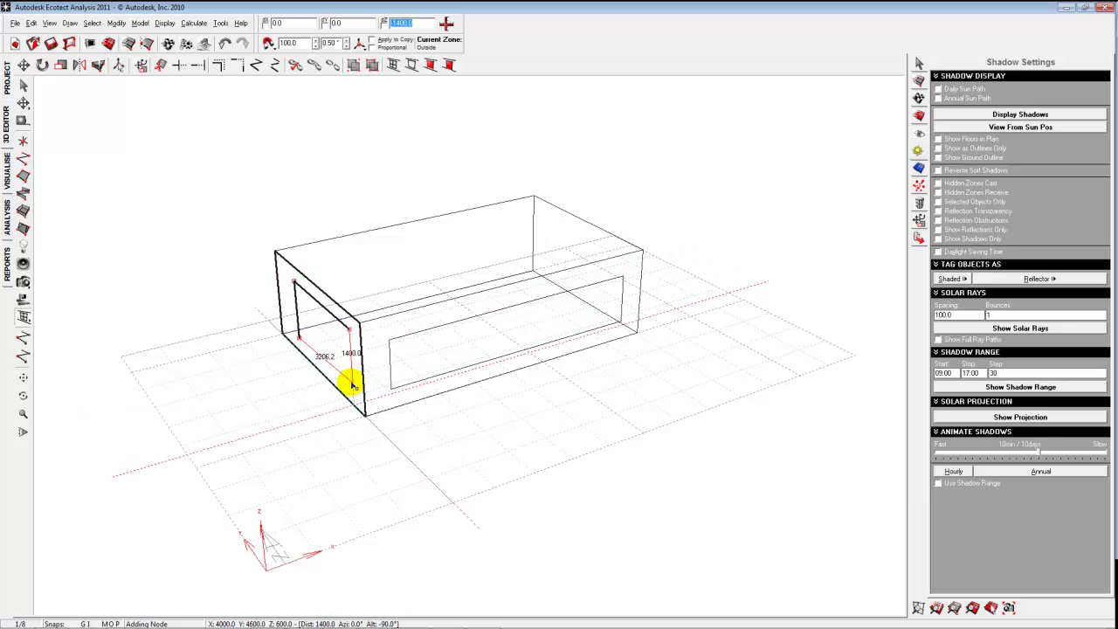
{"action": "left_click", "coordinate": [299, 341]}
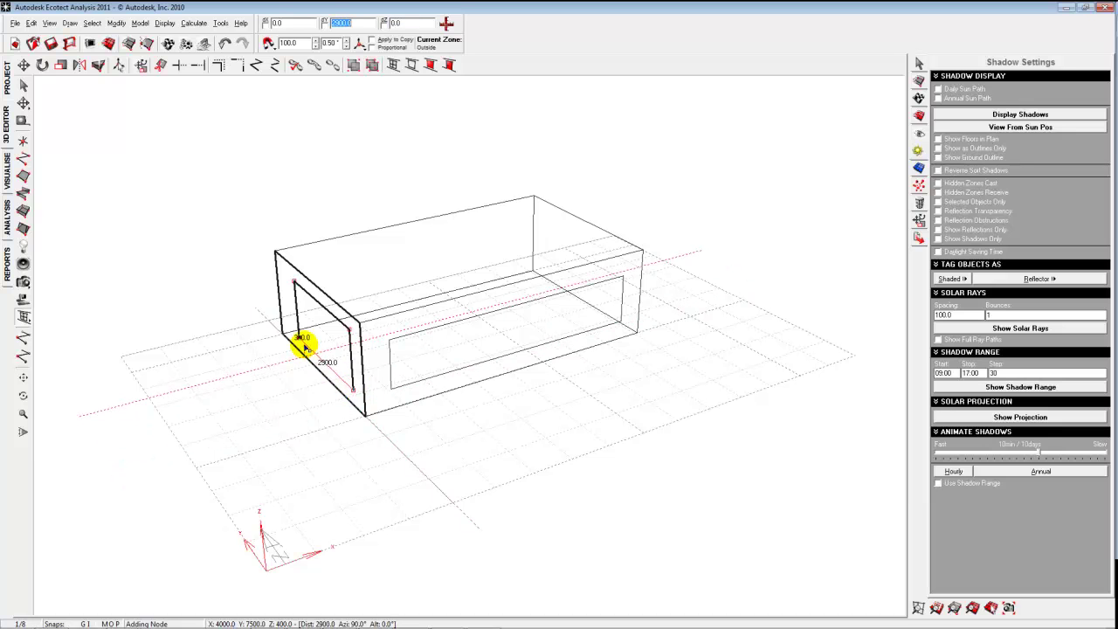
{"action": "left_click", "coordinate": [604, 344]}
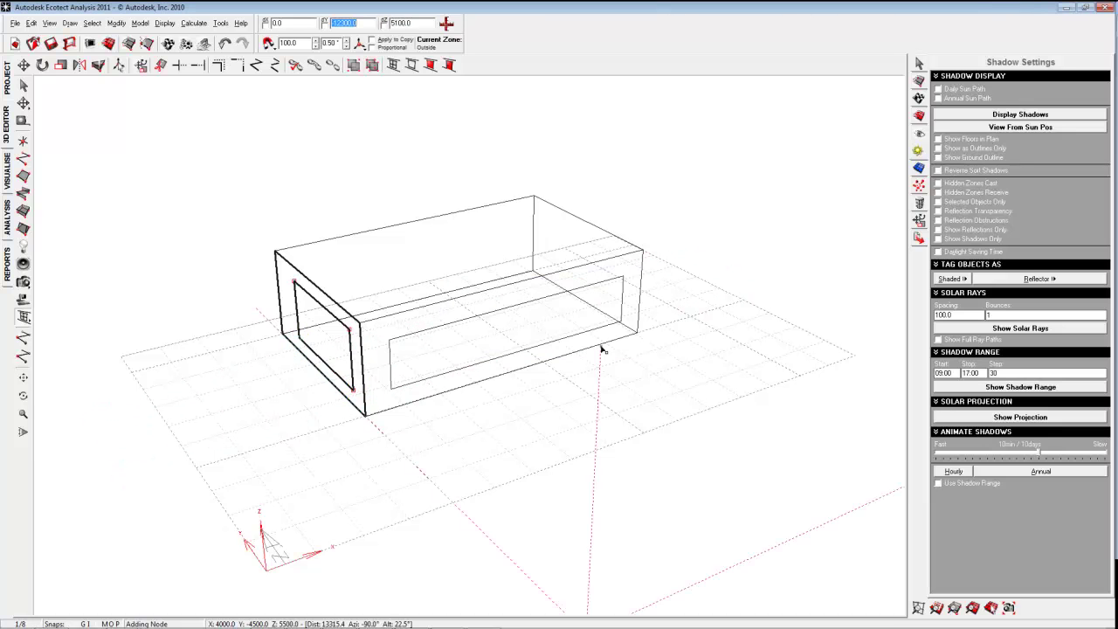
Examine the new front and side windows in the Visualise view from another angle, and return to the 3D Editor
{"action": "left_click", "coordinate": [7, 178]}
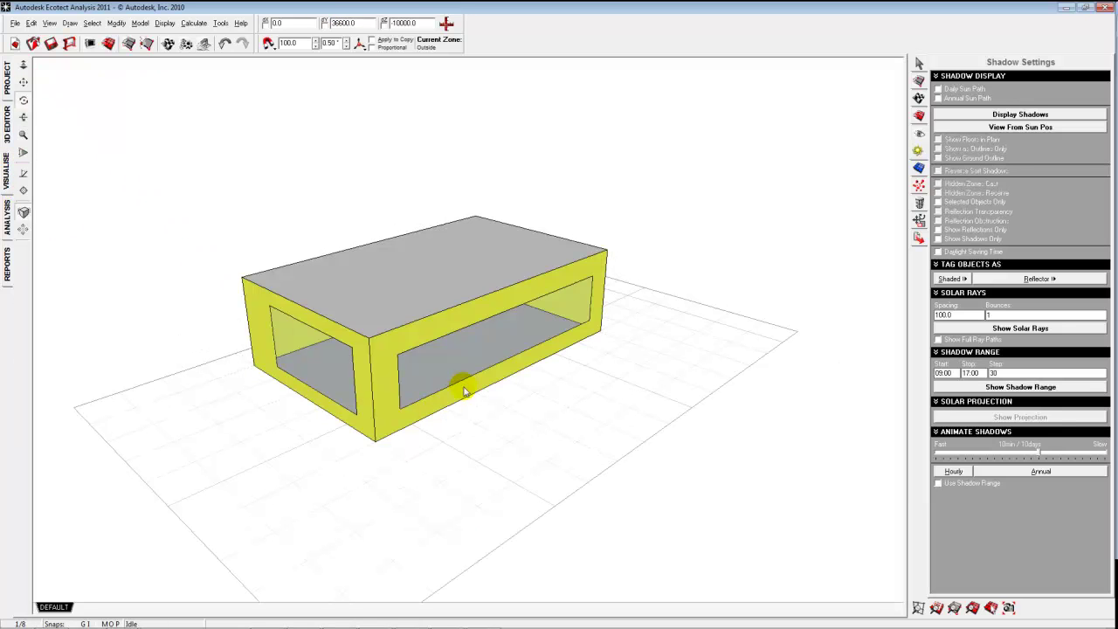
{"action": "left_click", "coordinate": [23, 150]}
{"action": "left_click_drag", "start_coordinate": [343, 397], "coordinate": [323, 414]}
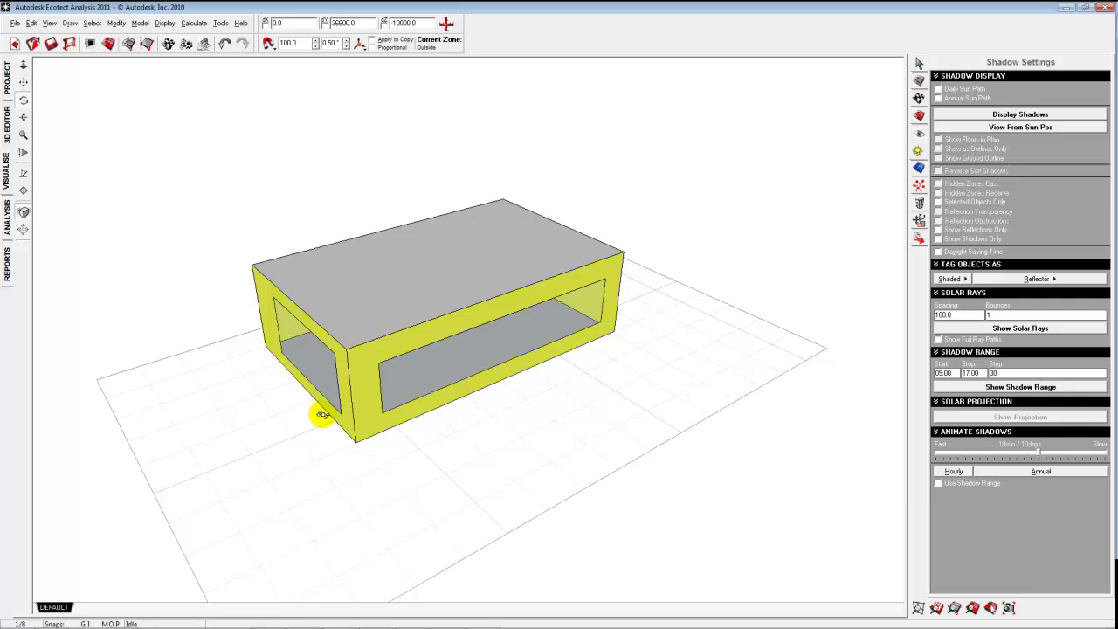
{"action": "left_click", "coordinate": [7, 127]}
{"action": "left_click", "coordinate": [23, 159]}
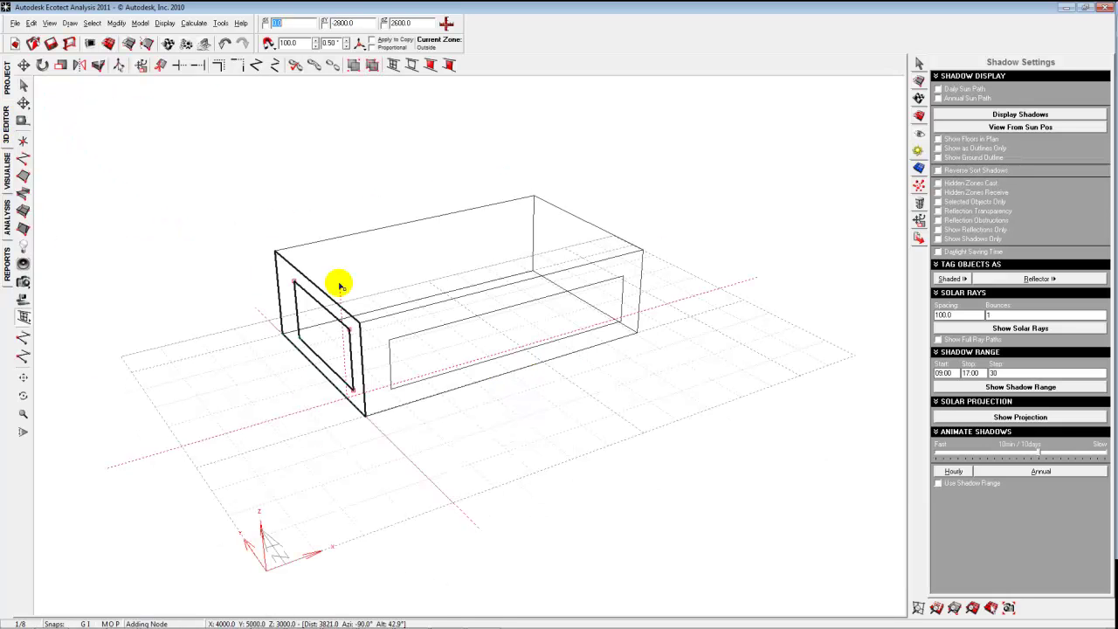
Leave the window tool and try to draw a shading plane about 7800 by 1300 mm at ground level, visually across the front window
{"action": "left_click", "coordinate": [23, 85]}
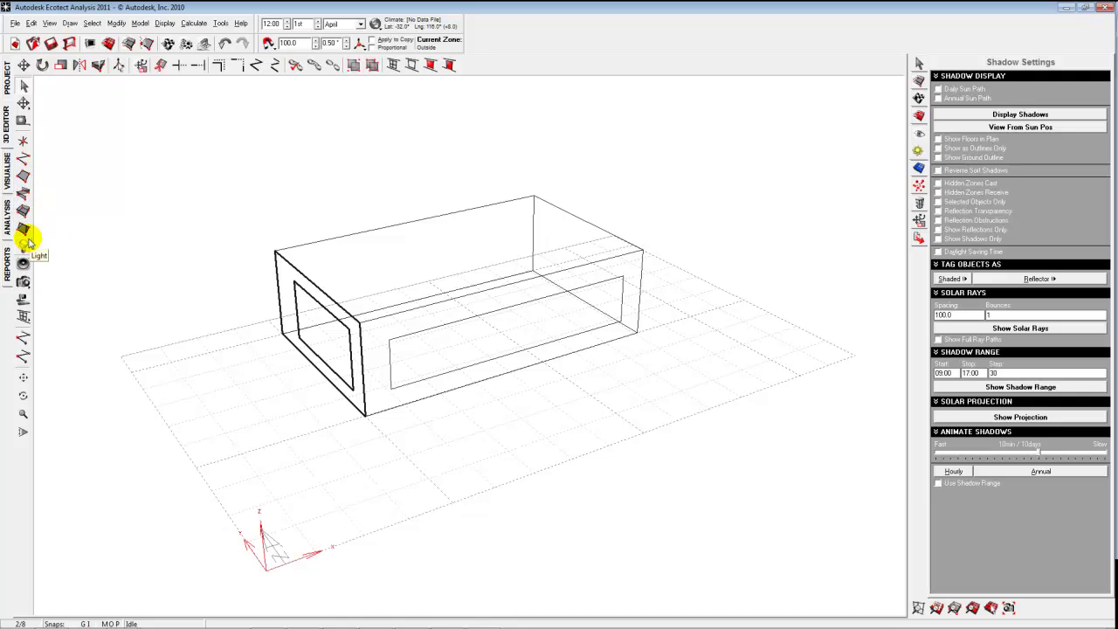
{"action": "left_click", "coordinate": [23, 179]}
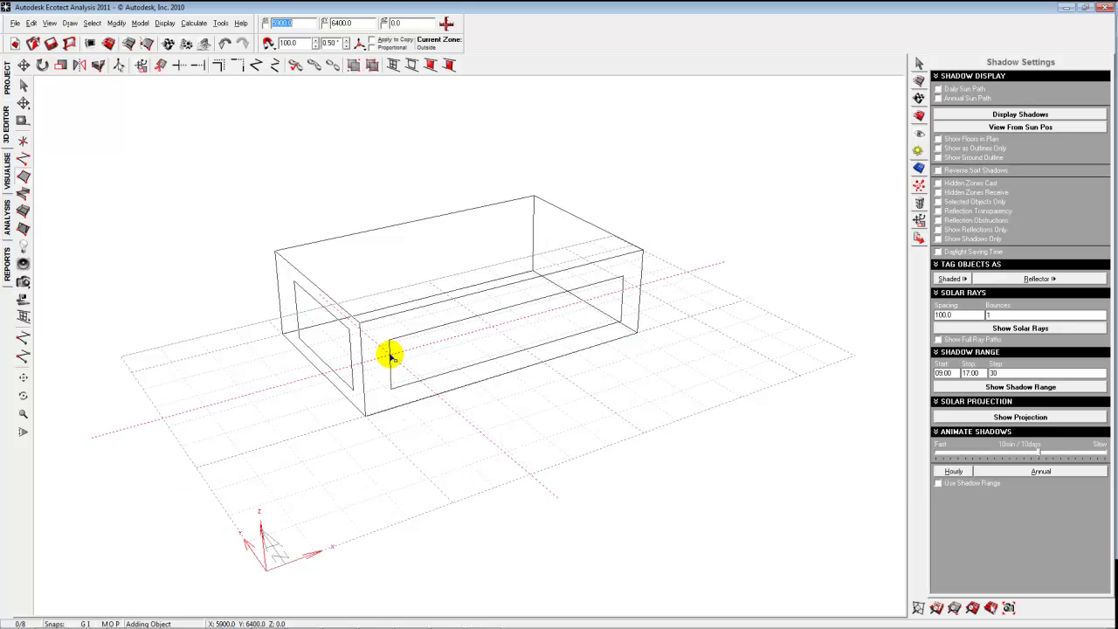
{"action": "scroll", "coordinate": [391, 354], "scroll_direction": "up", "scroll_amount": 5}
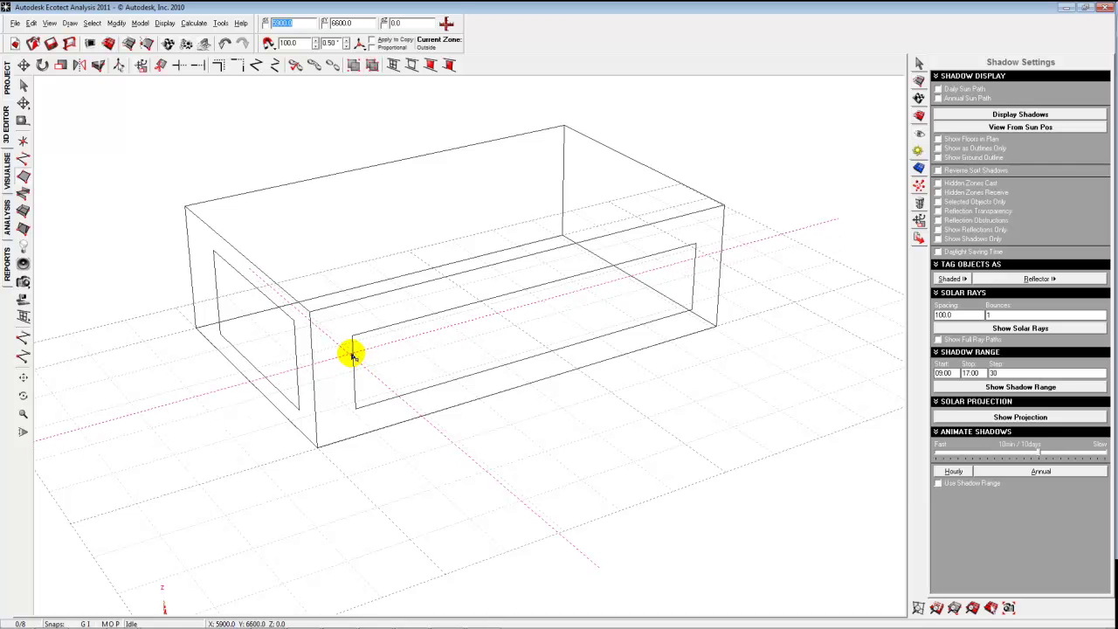
{"action": "left_click", "coordinate": [349, 354]}
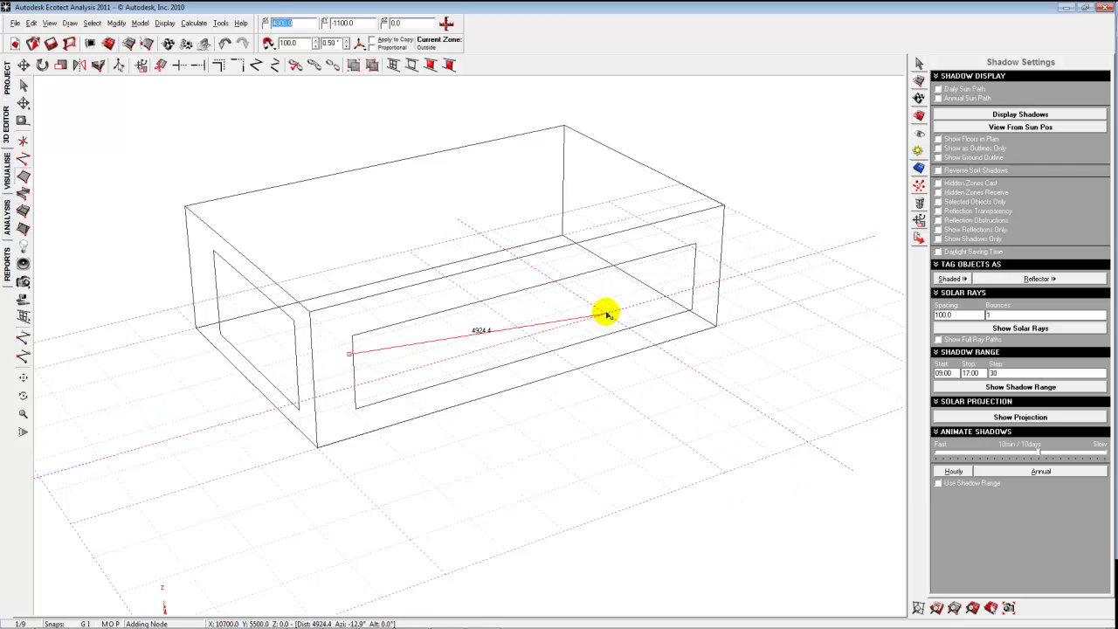
{"action": "left_click", "coordinate": [696, 259]}
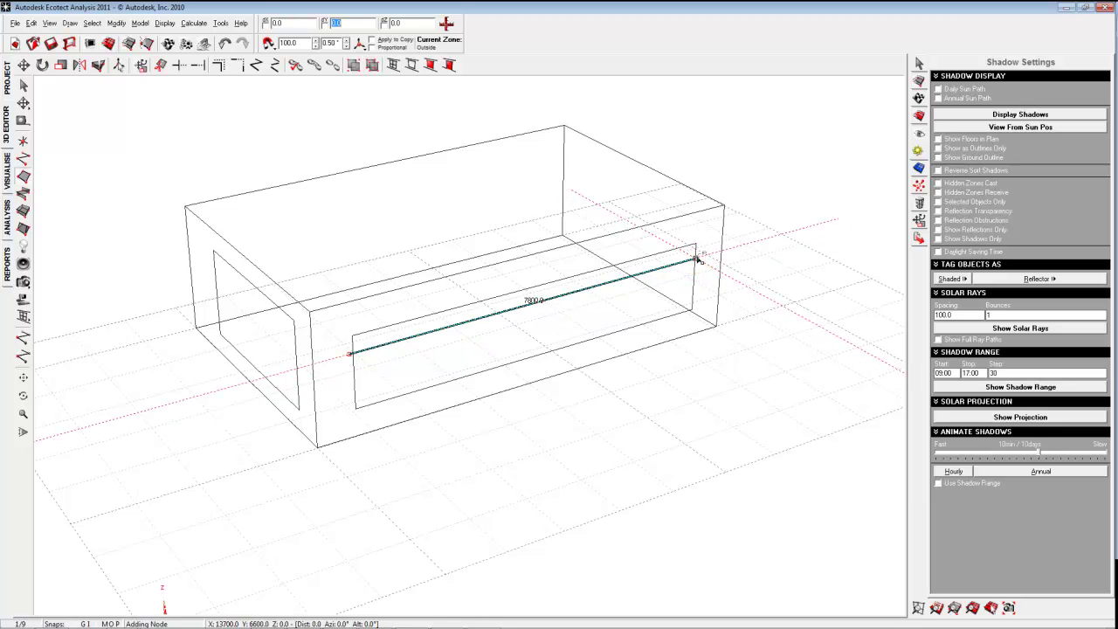
{"action": "left_click", "coordinate": [737, 281]}
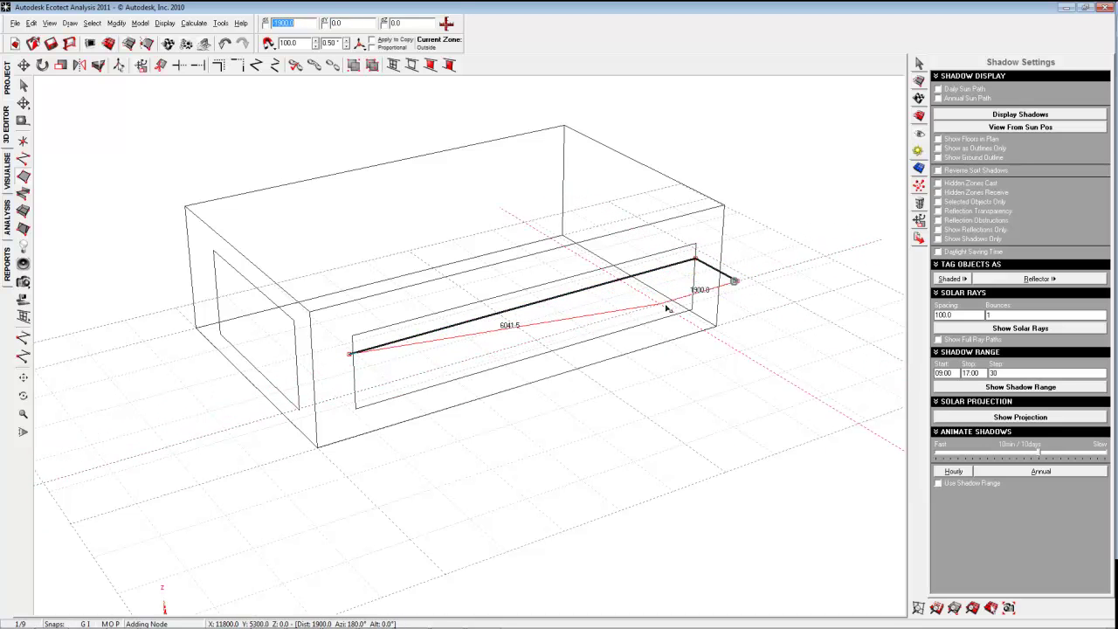
{"action": "left_click", "coordinate": [381, 382]}
{"action": "left_click", "coordinate": [350, 355]}
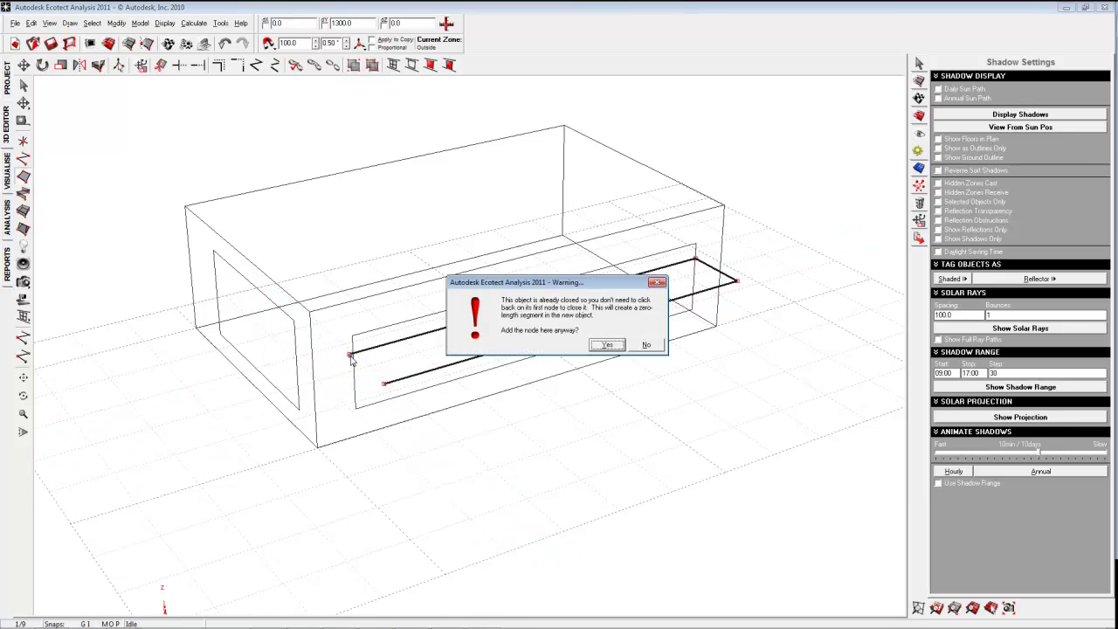
{"action": "left_click", "coordinate": [608, 344]}
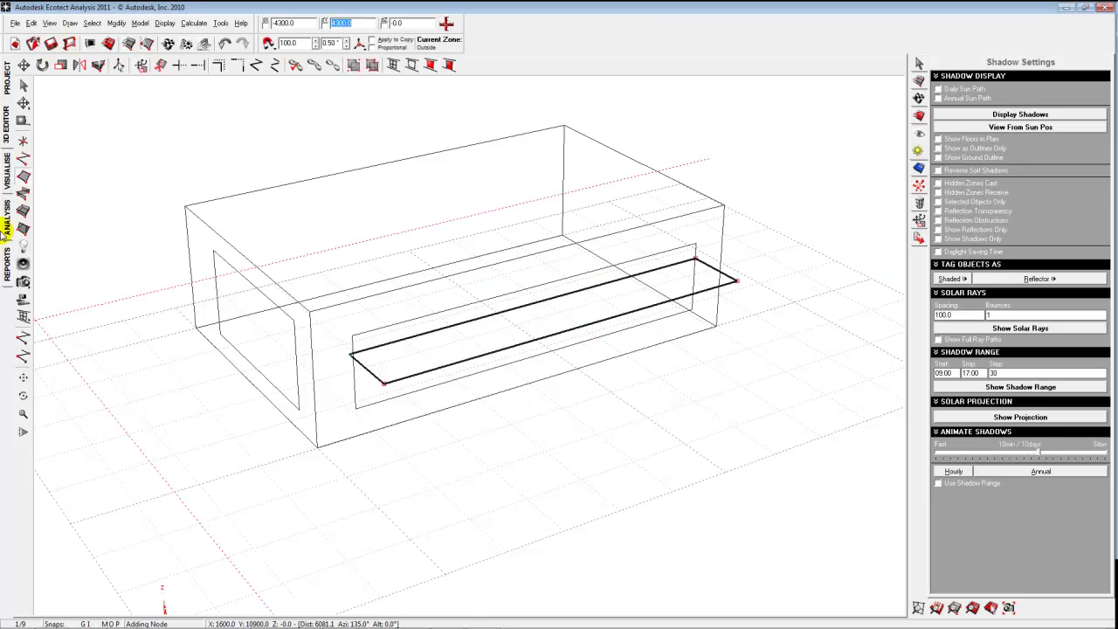
Check the new plane in the Visualise view from another angle and undo its last added node
{"action": "left_click", "coordinate": [8, 179]}
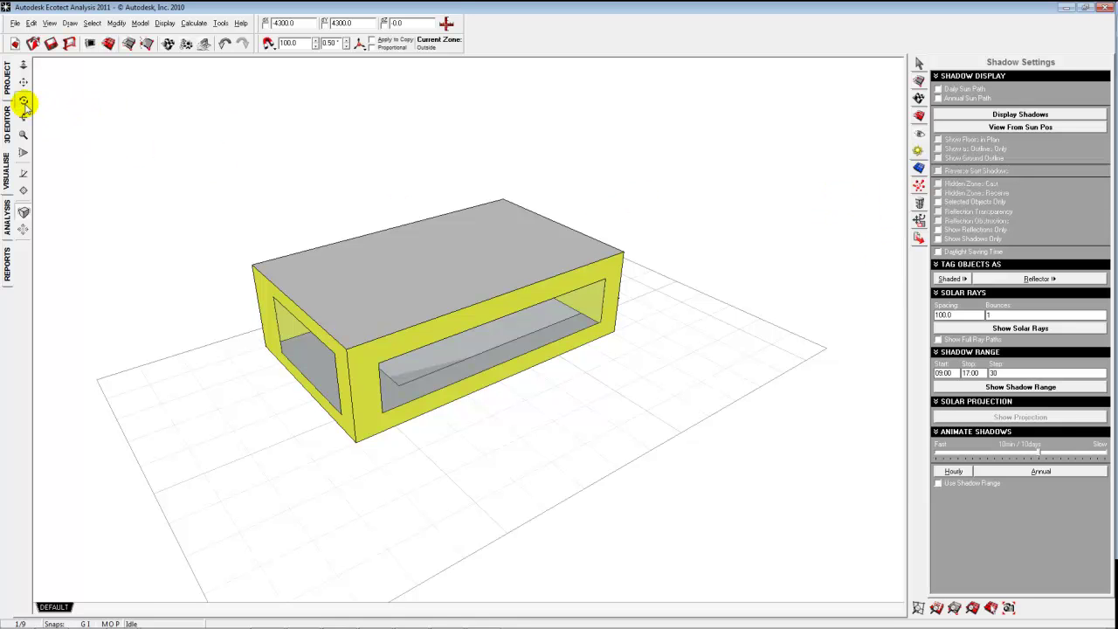
{"action": "left_click_drag", "start_coordinate": [306, 388], "coordinate": [110, 197]}
{"action": "left_click", "coordinate": [31, 23]}
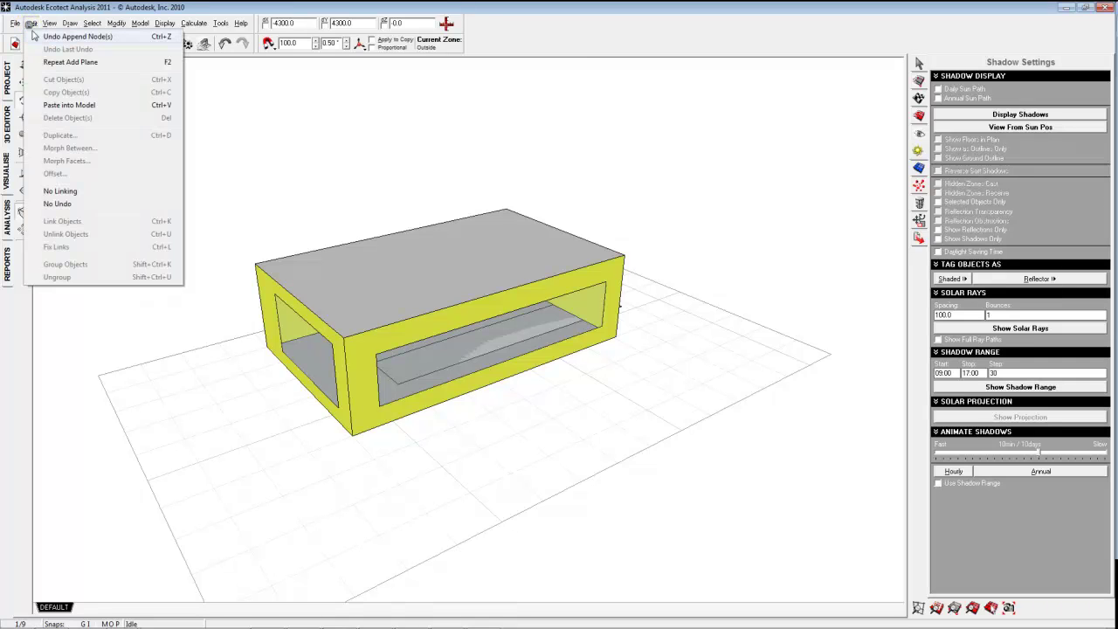
{"action": "left_click", "coordinate": [35, 36]}
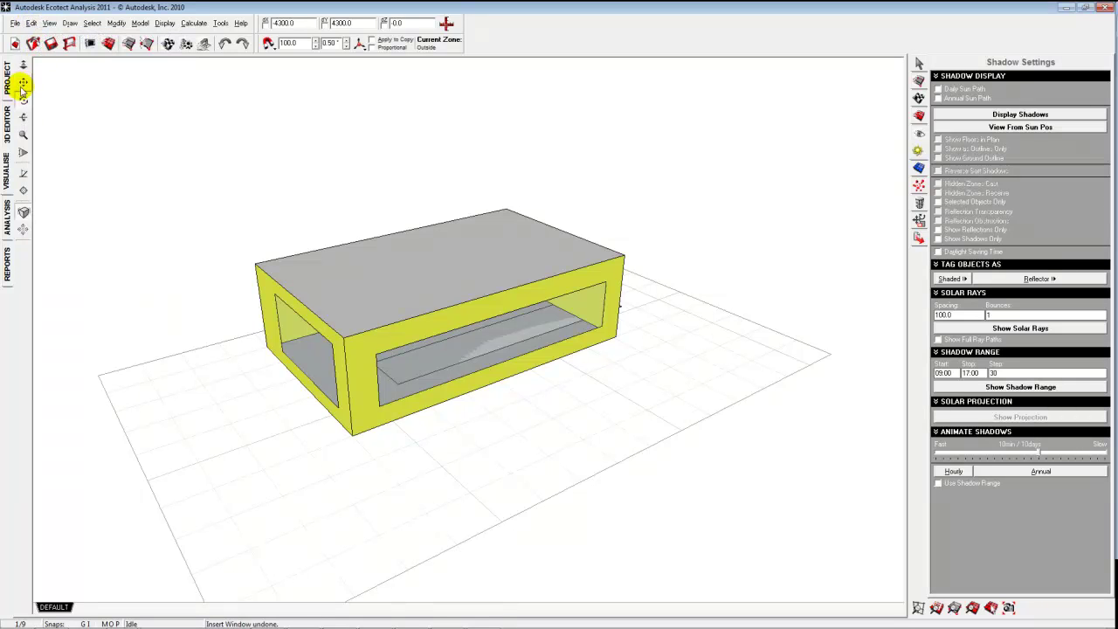
Return to the 3D Editor, leave the plane tool, and delete the misplaced plane near the front window
{"action": "left_click", "coordinate": [7, 122]}
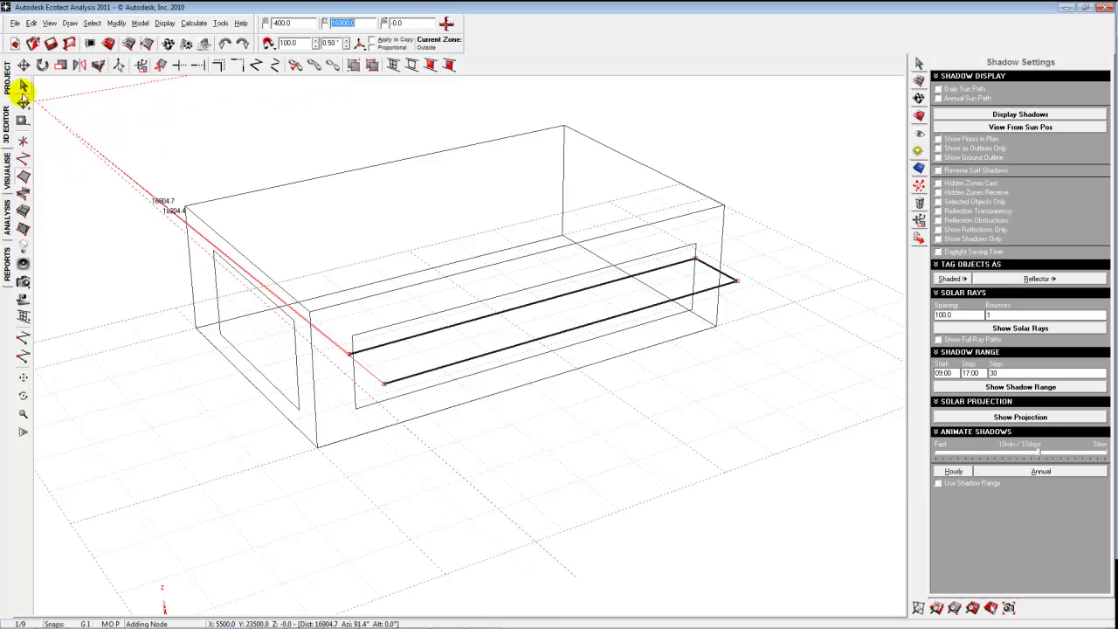
{"action": "left_click", "coordinate": [394, 387]}
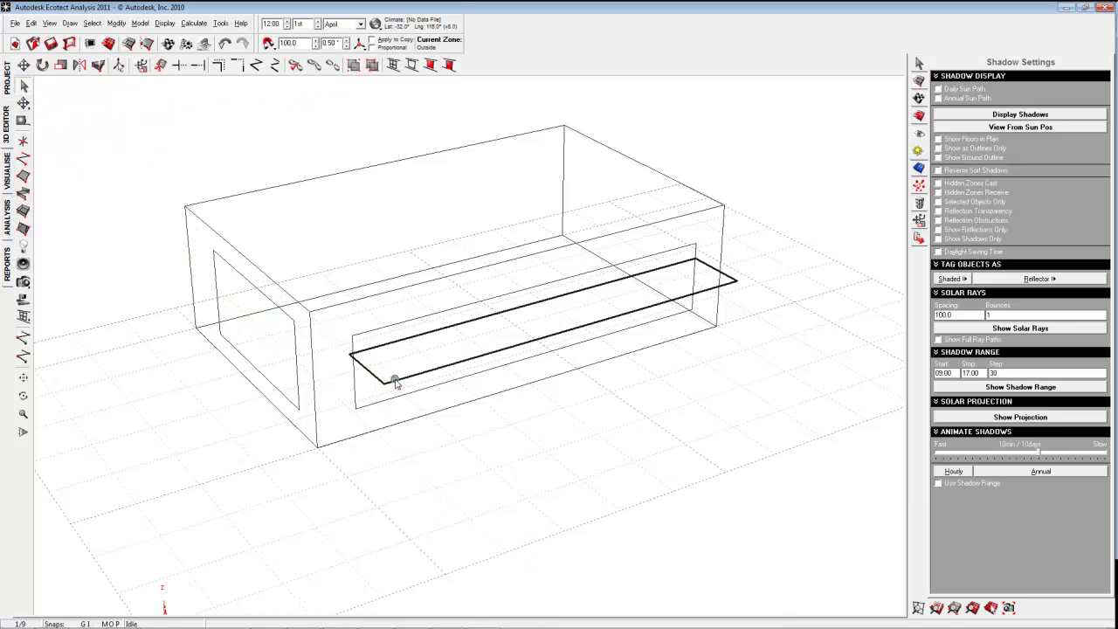
{"action": "left_click", "coordinate": [32, 23]}
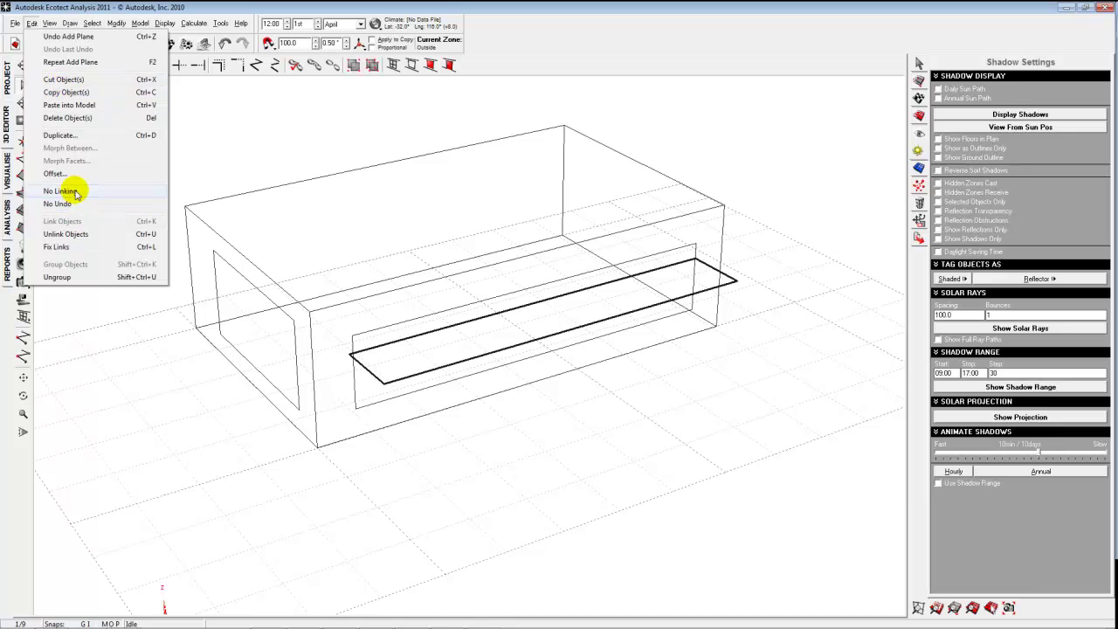
{"action": "left_click", "coordinate": [62, 118]}
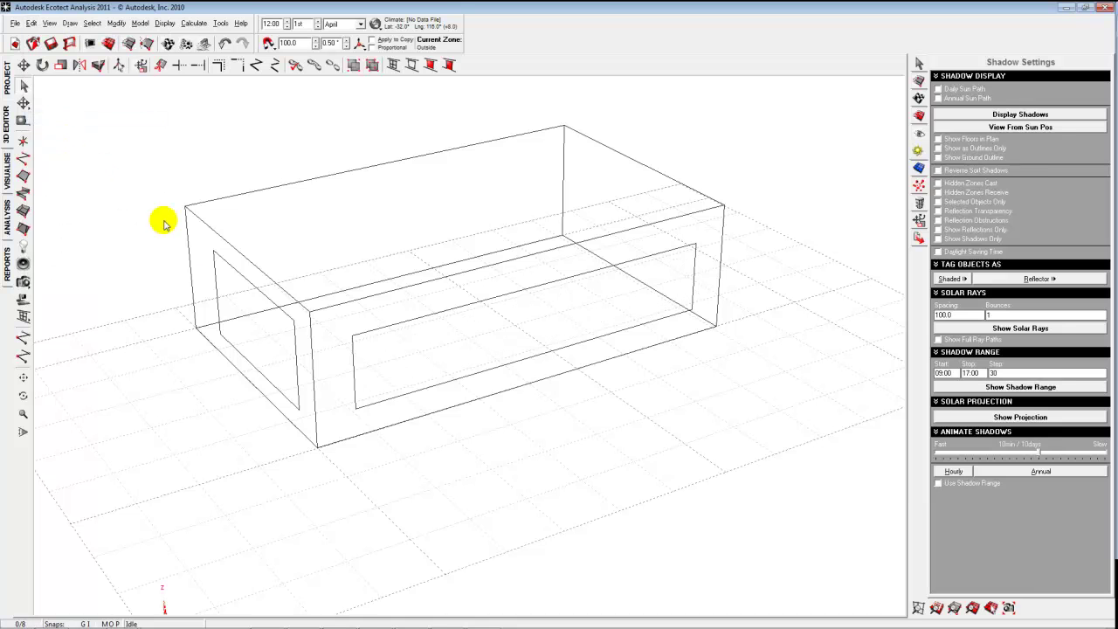
Draw a horizontal shading plane along the front window's upper edge, snapped to both corners and projecting outward about 1200 mm
{"action": "left_click", "coordinate": [23, 176]}
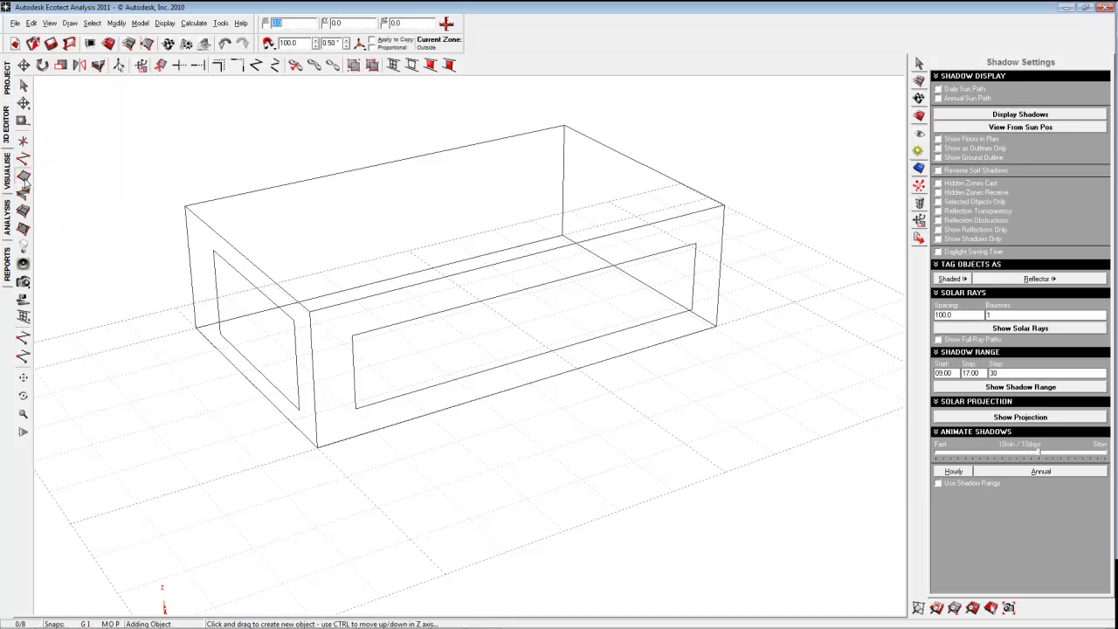
{"action": "left_click", "coordinate": [353, 337]}
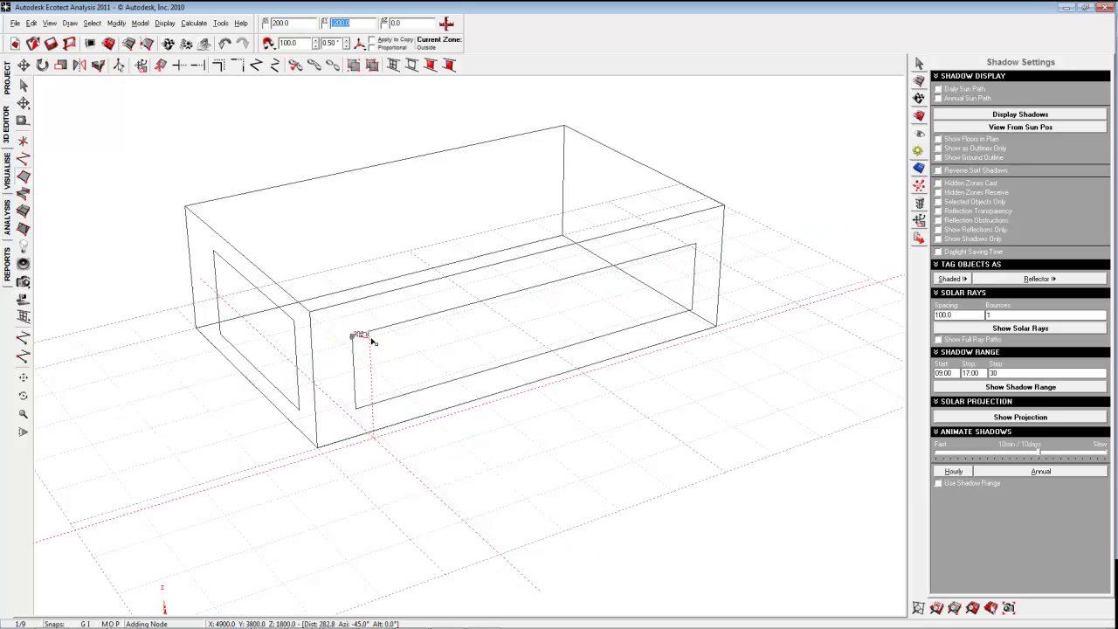
{"action": "left_click", "coordinate": [695, 246]}
{"action": "left_click", "coordinate": [732, 262]}
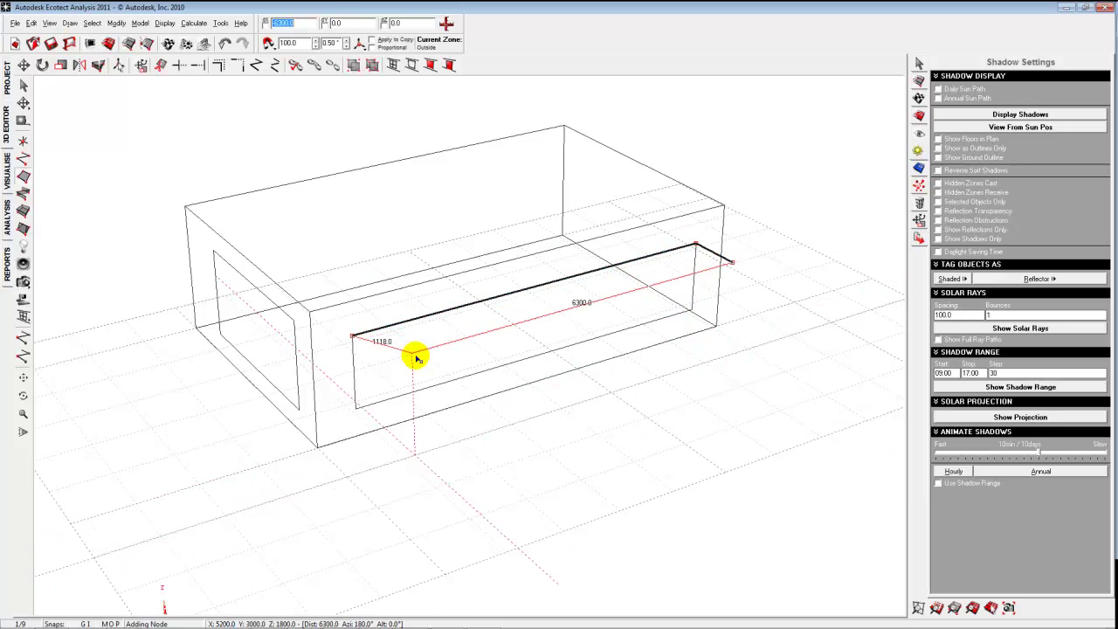
{"action": "left_click", "coordinate": [390, 367]}
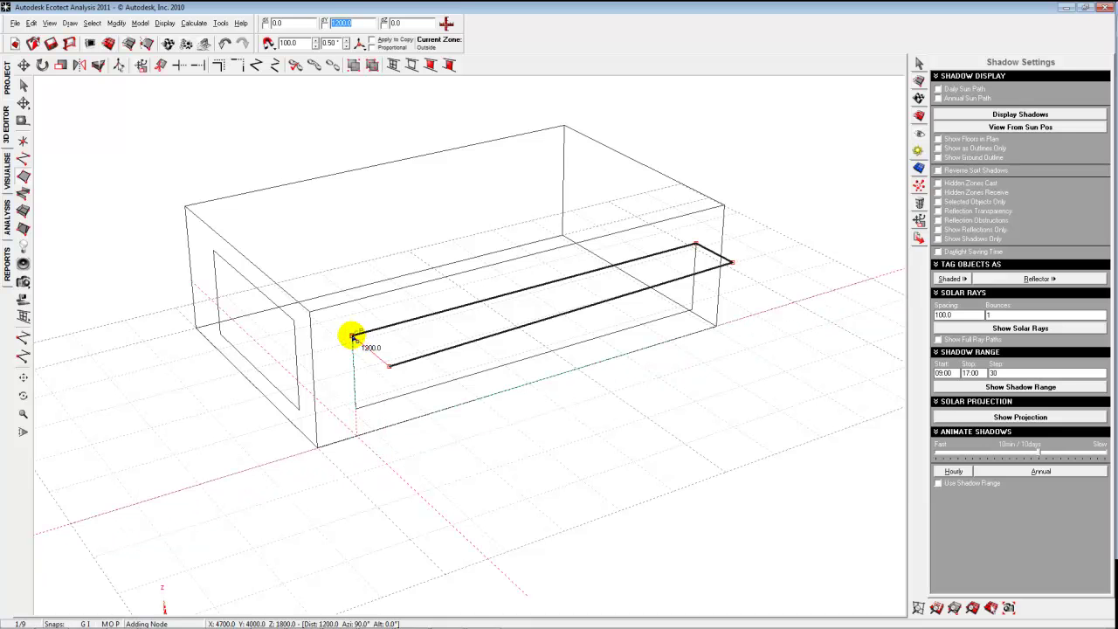
{"action": "left_click", "coordinate": [352, 336]}
{"action": "left_click", "coordinate": [604, 344]}
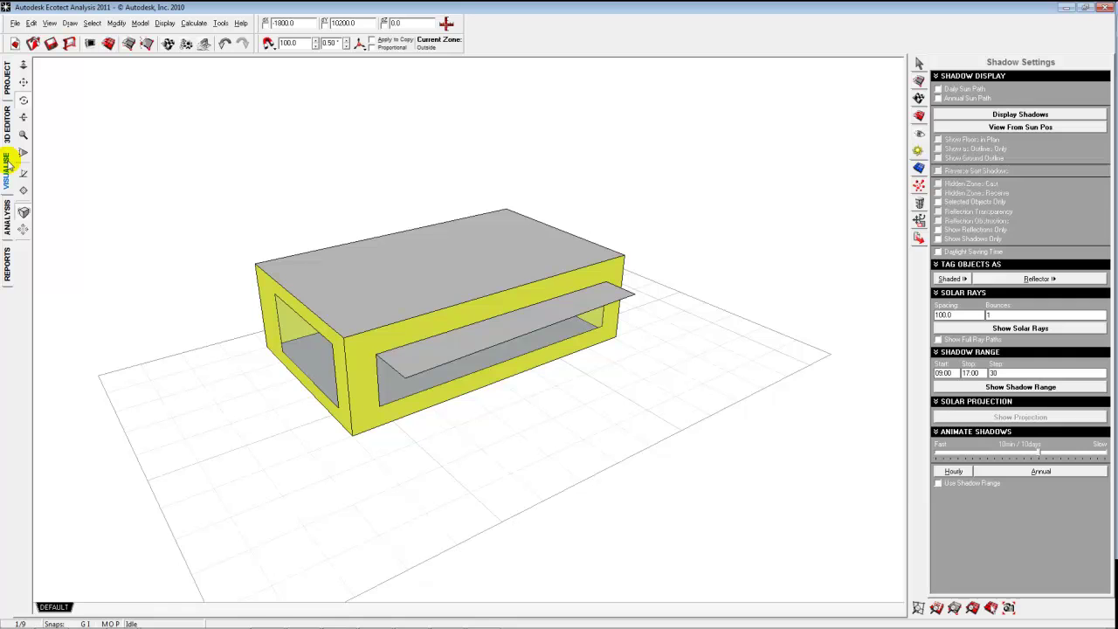
Examine how the shading plane sits over the front window in the Visualise view, and return to the 3D Editor
{"action": "left_click", "coordinate": [24, 98]}
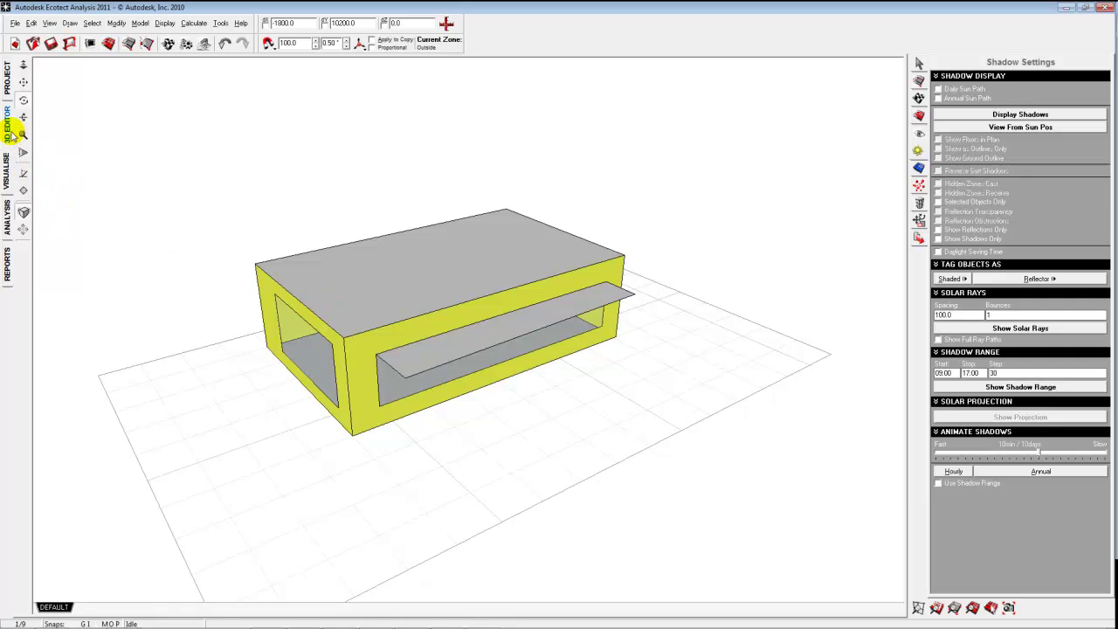
{"action": "left_click", "coordinate": [23, 115]}
{"action": "left_click_drag", "start_coordinate": [310, 372], "coordinate": [269, 329]}
{"action": "left_click", "coordinate": [7, 125]}
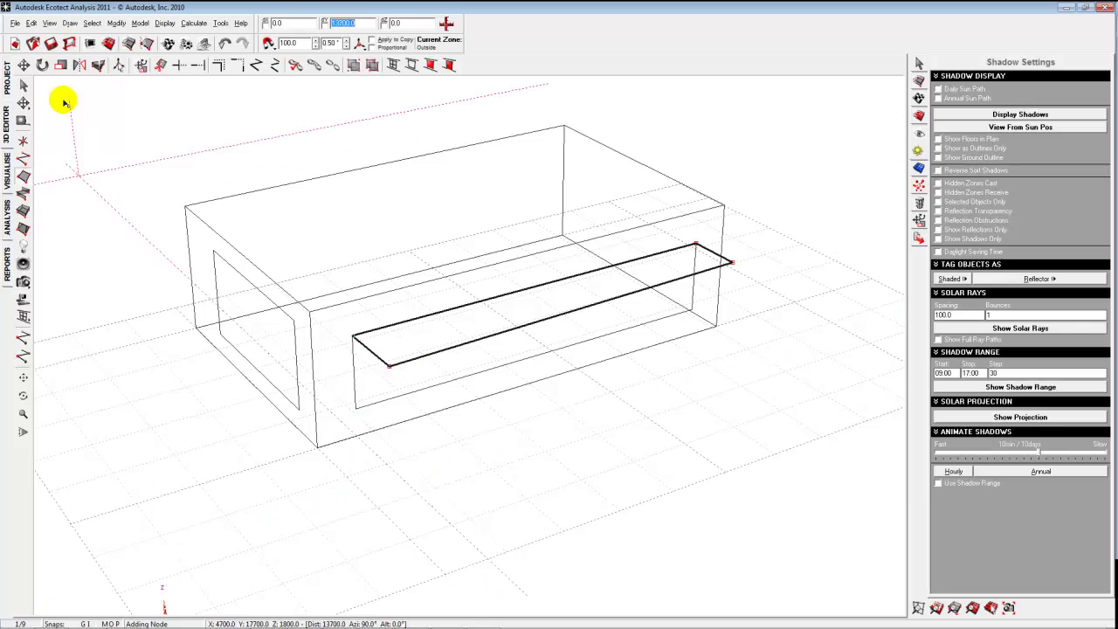
Try to lower the shading plane from the front window's upper corner with a free, unconstrained move
{"action": "left_click", "coordinate": [24, 85]}
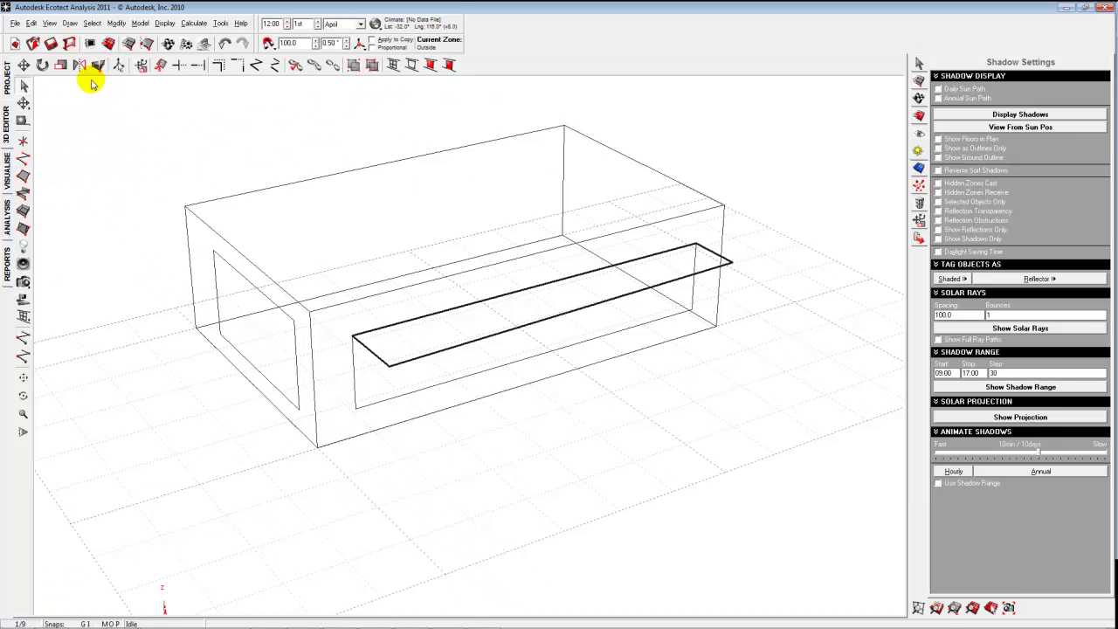
{"action": "left_click", "coordinate": [23, 65]}
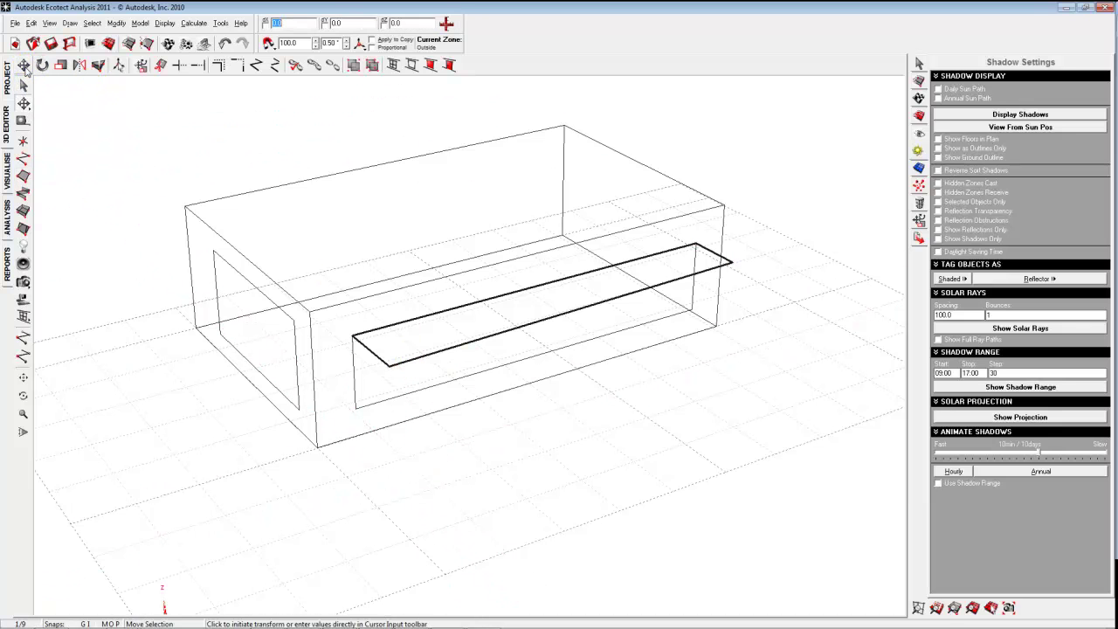
{"action": "left_click", "coordinate": [354, 337]}
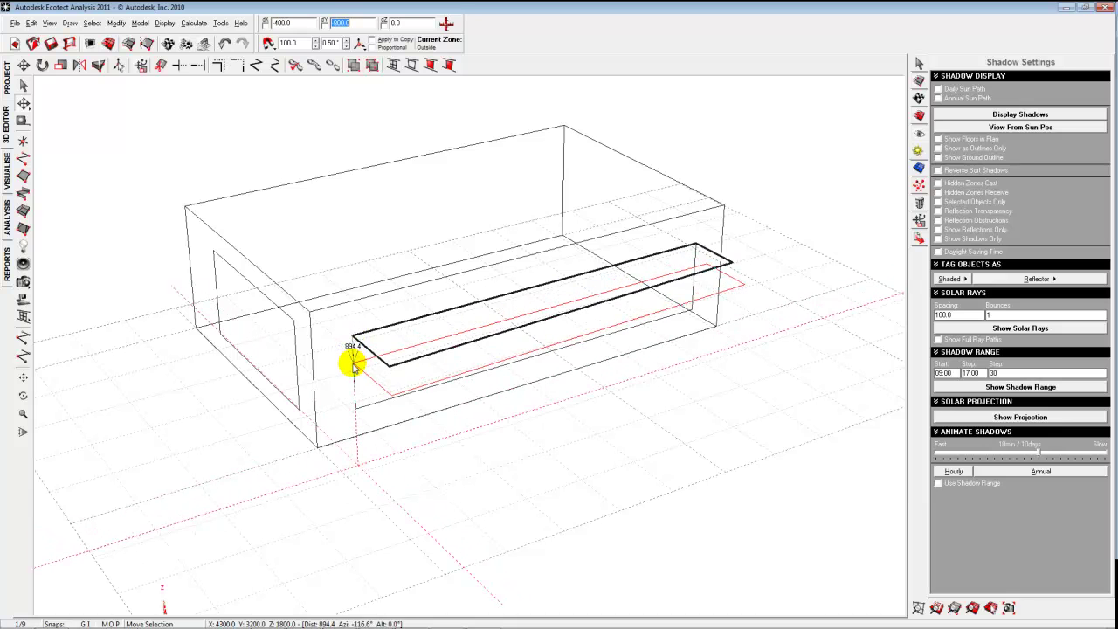
{"action": "left_click", "coordinate": [282, 358]}
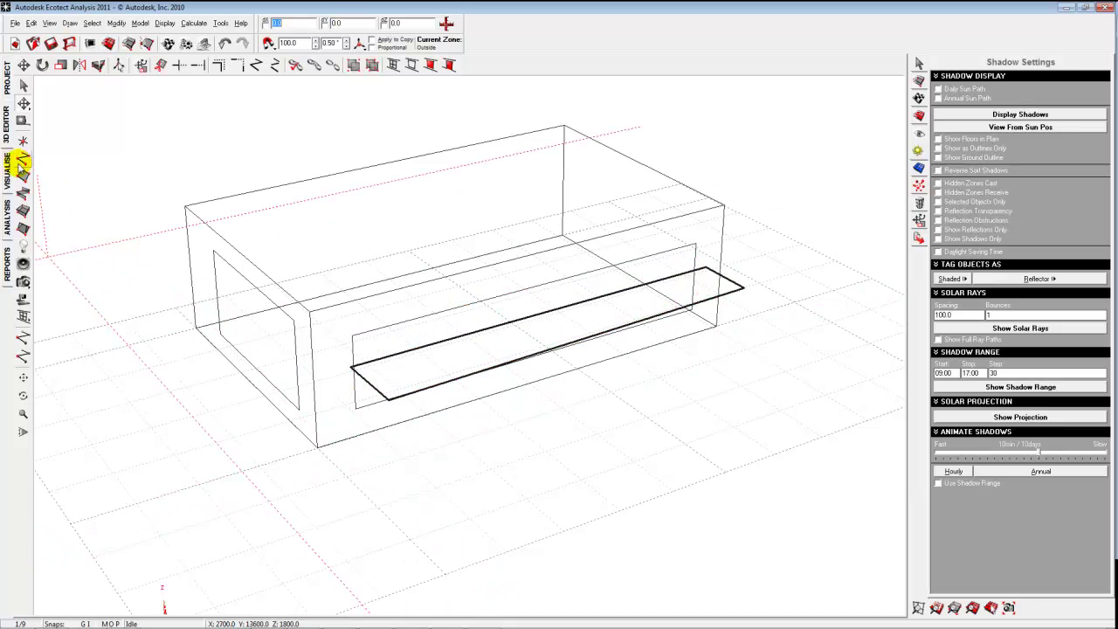
Examine the moved shading plane's distance from the front wall in the Visualise view, and return to the 3D Editor
{"action": "left_click", "coordinate": [7, 170]}
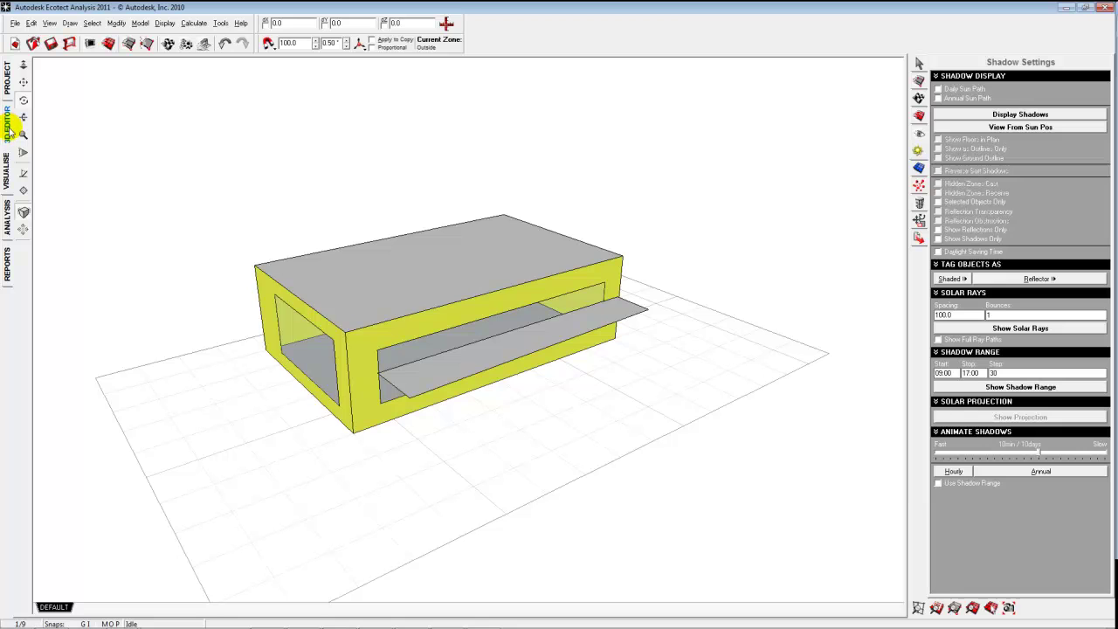
{"action": "left_click", "coordinate": [7, 164]}
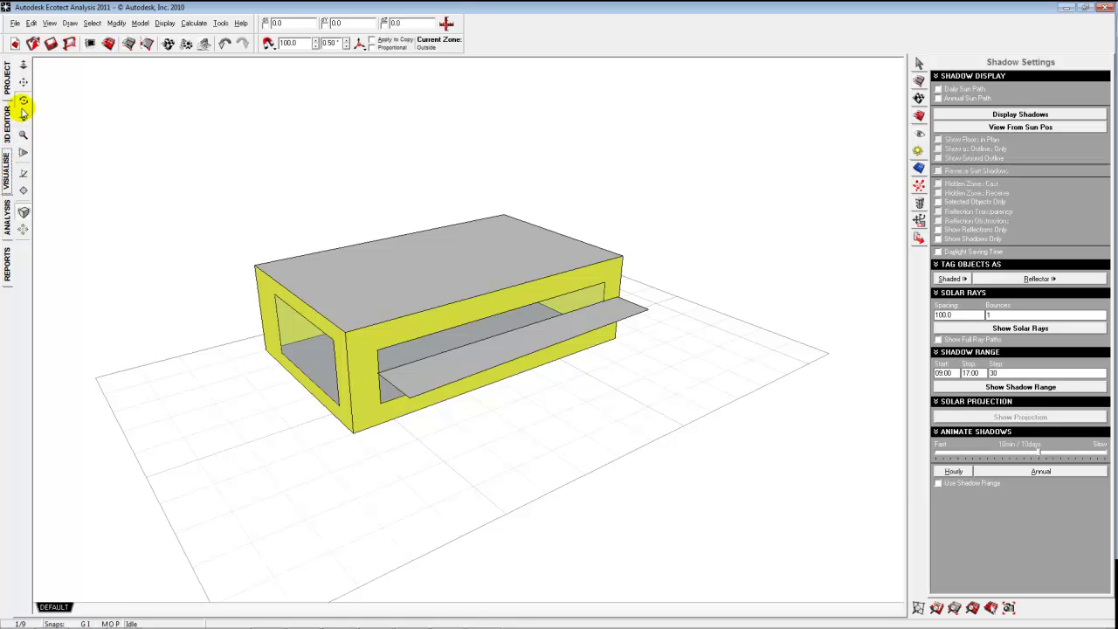
{"action": "right_click_drag", "start_coordinate": [336, 424], "coordinate": [348, 461]}
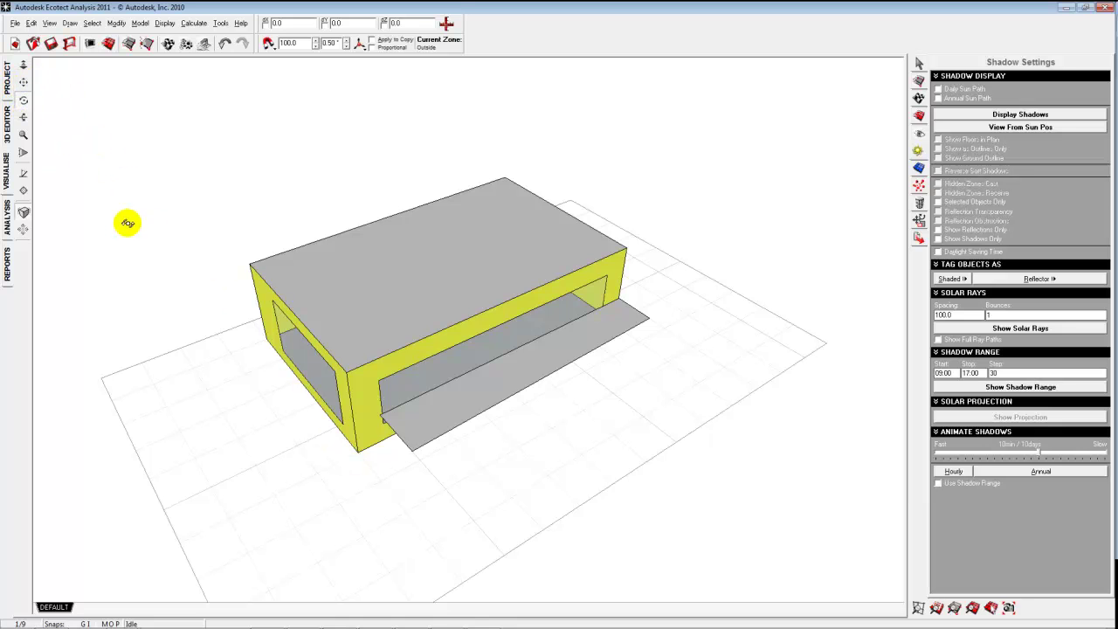
{"action": "left_click", "coordinate": [7, 122]}
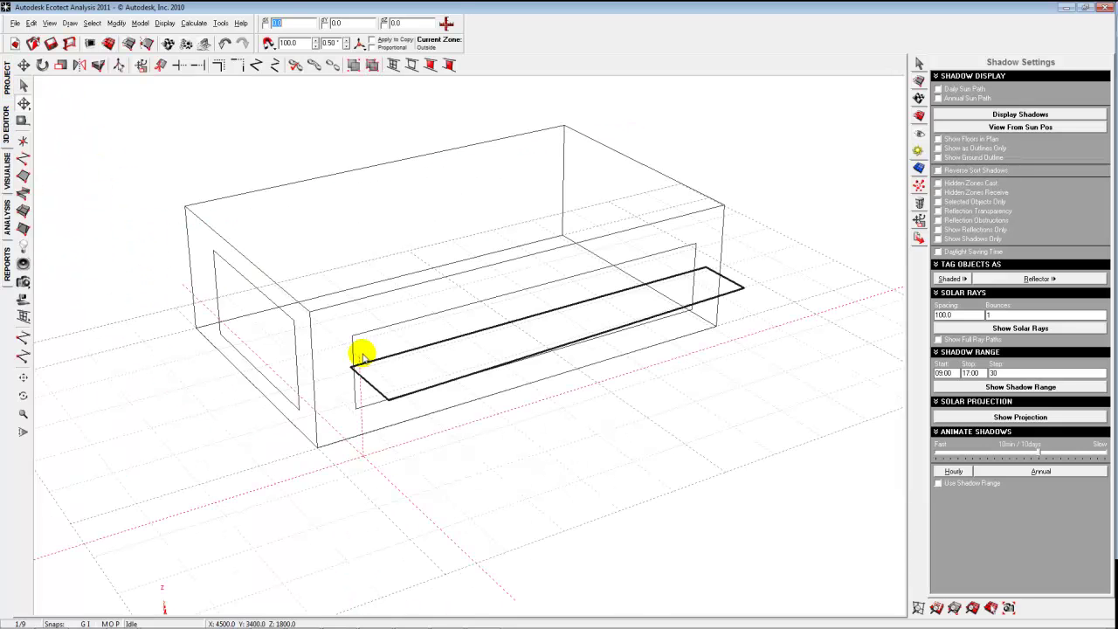
Move the shading plane back so its inner corner snaps to the front window's upper corner
{"action": "left_click", "coordinate": [24, 87]}
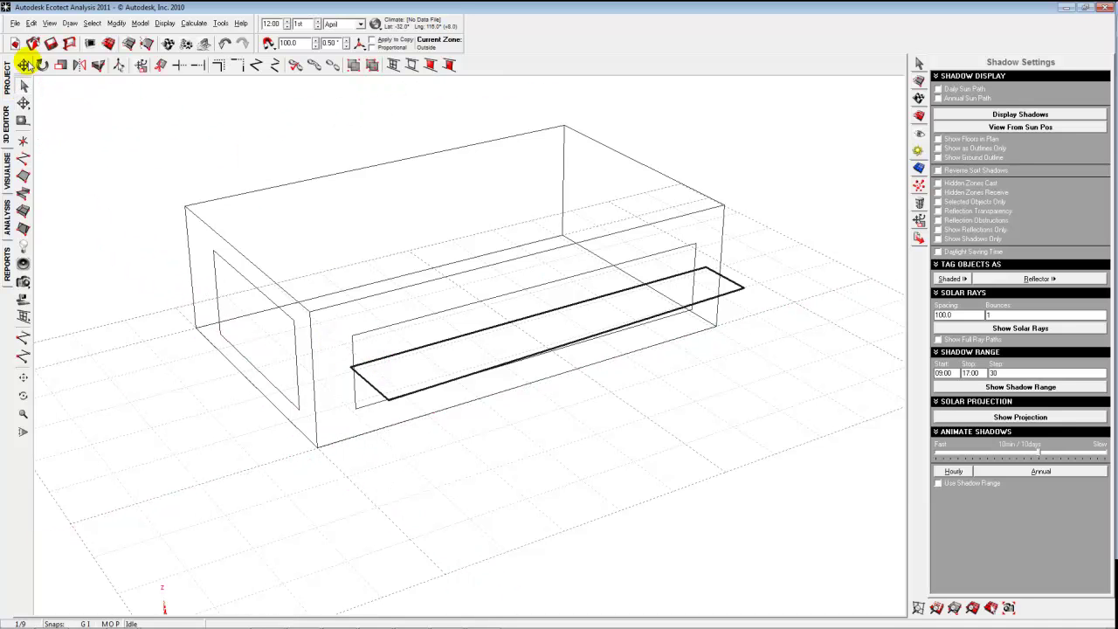
{"action": "left_click", "coordinate": [23, 65]}
{"action": "left_click", "coordinate": [351, 367]}
{"action": "left_click", "coordinate": [351, 339]}
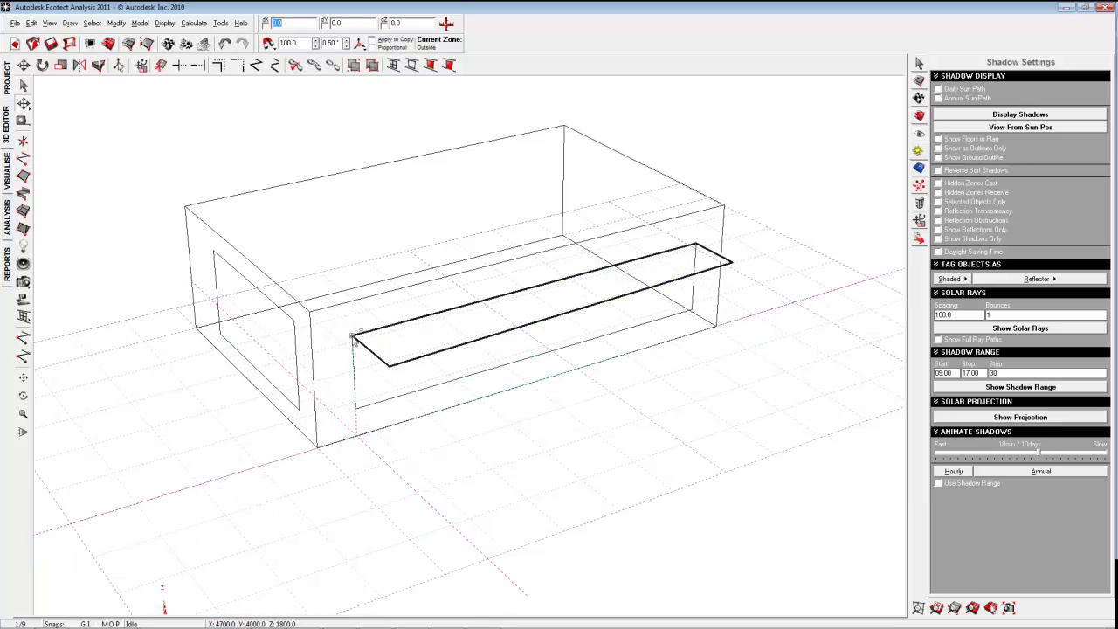
Move the shading plane straight down 600 mm along the Z axis from the front window's upper corner
{"action": "left_click", "coordinate": [24, 65]}
{"action": "left_click", "coordinate": [353, 338]}
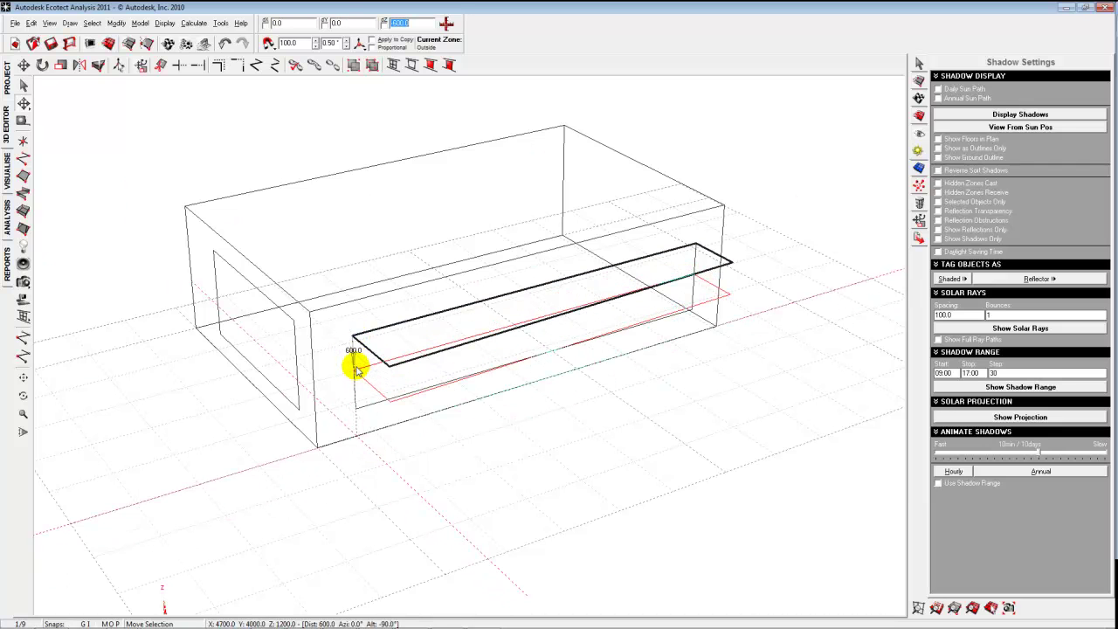
{"action": "left_click", "coordinate": [355, 368]}
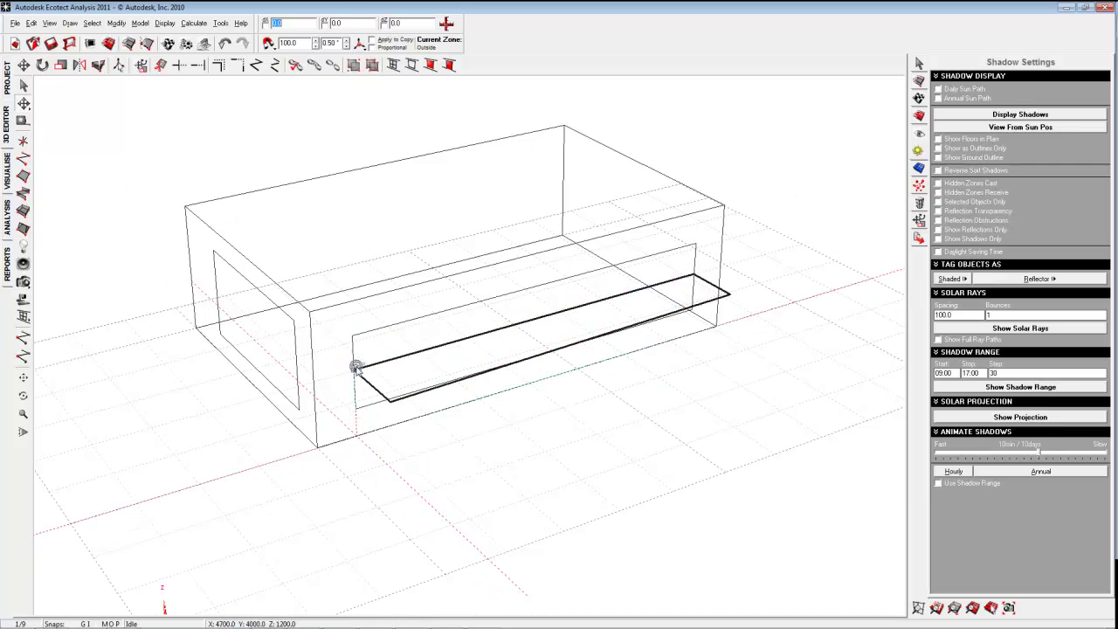
Examine the lowered shading plane against the front window in the Visualise view from a lower angle
{"action": "left_click", "coordinate": [7, 181]}
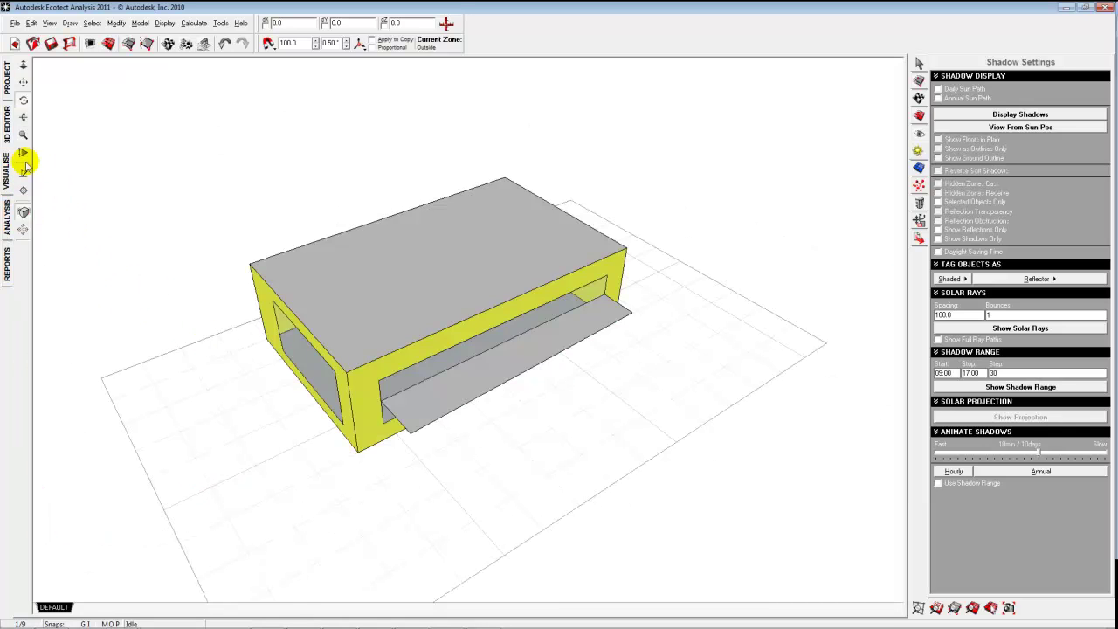
{"action": "left_click", "coordinate": [24, 100]}
{"action": "mouse_move", "coordinate": [215, 274]}
{"action": "left_mouse_down"}
{"action": "mouse_move", "coordinate": [210, 305]}
{"action": "mouse_move", "coordinate": [225, 244]}
{"action": "mouse_move", "coordinate": [290, 285]}
{"action": "mouse_move", "coordinate": [254, 295]}
{"action": "mouse_move", "coordinate": [195, 275]}
{"action": "mouse_move", "coordinate": [195, 250]}
{"action": "mouse_move", "coordinate": [130, 257]}
{"action": "mouse_move", "coordinate": [93, 286]}
{"action": "mouse_move", "coordinate": [280, 317]}
{"action": "mouse_move", "coordinate": [239, 270]}
{"action": "mouse_move", "coordinate": [217, 283]}
{"action": "mouse_move", "coordinate": [232, 312]}
{"action": "mouse_move", "coordinate": [259, 284]}
{"action": "mouse_move", "coordinate": [204, 252]}
{"action": "mouse_move", "coordinate": [225, 283]}
{"action": "left_mouse_up"}
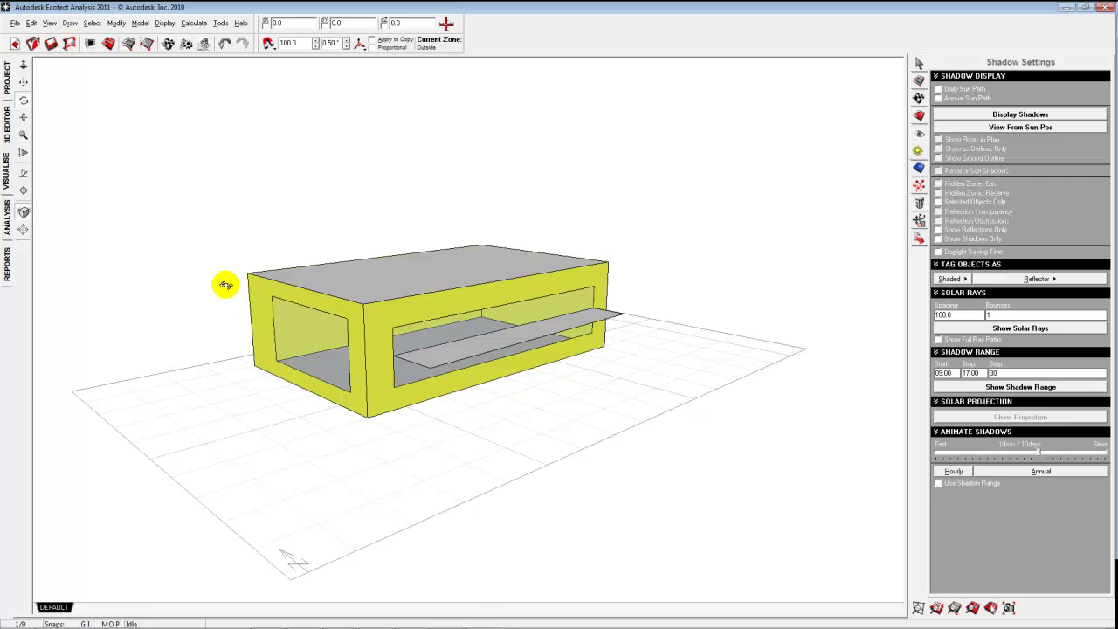
{"action": "mouse_move", "coordinate": [225, 284]}
{"action": "right_mouse_down"}
{"action": "mouse_move", "coordinate": [300, 317]}
{"action": "mouse_move", "coordinate": [222, 288]}
{"action": "right_mouse_up"}
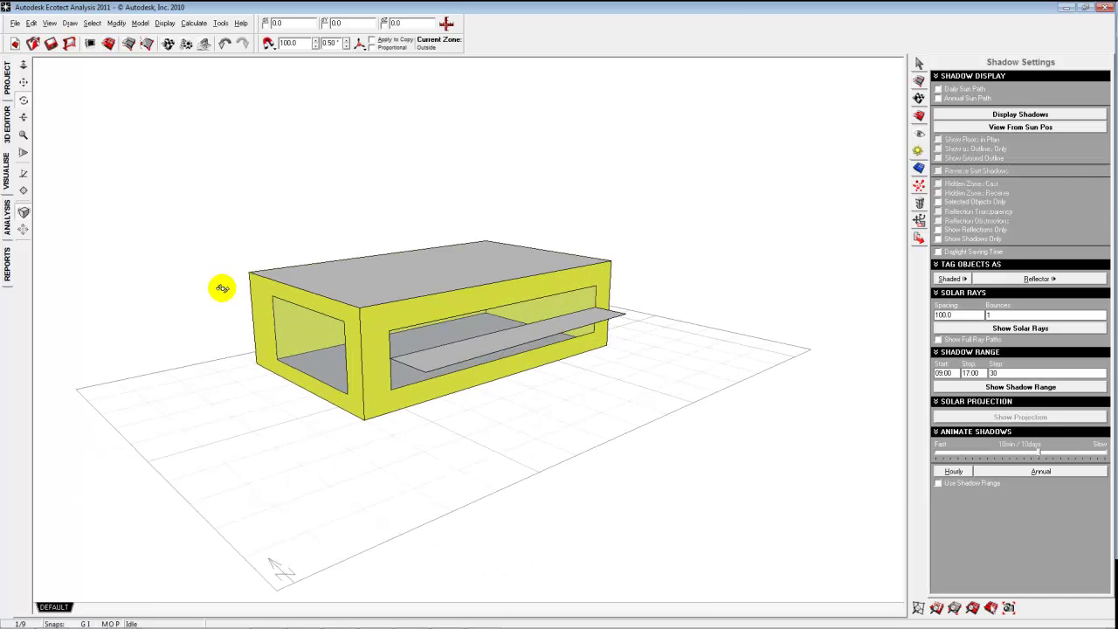